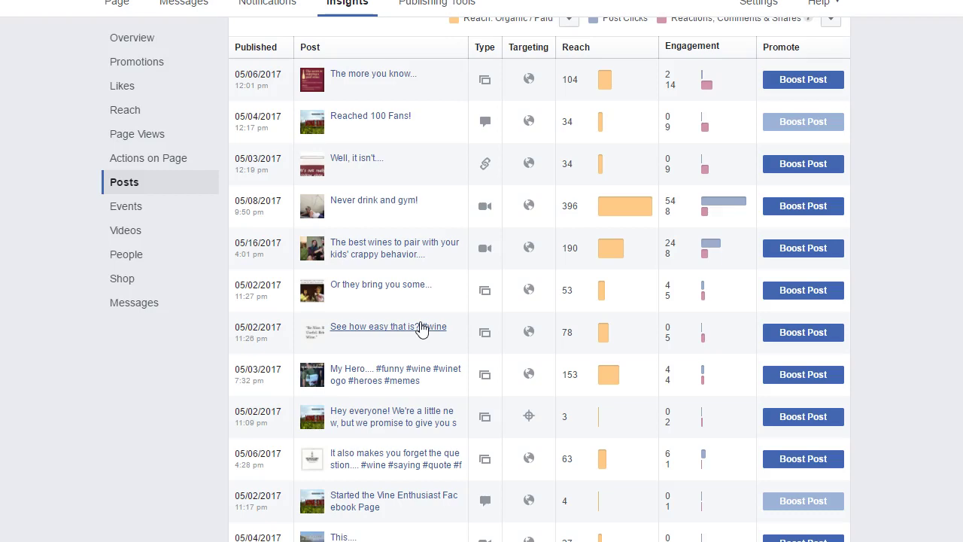
Open the details of the "See how easy that is? #wine" post and check the list of people who liked it.
click(421, 328)
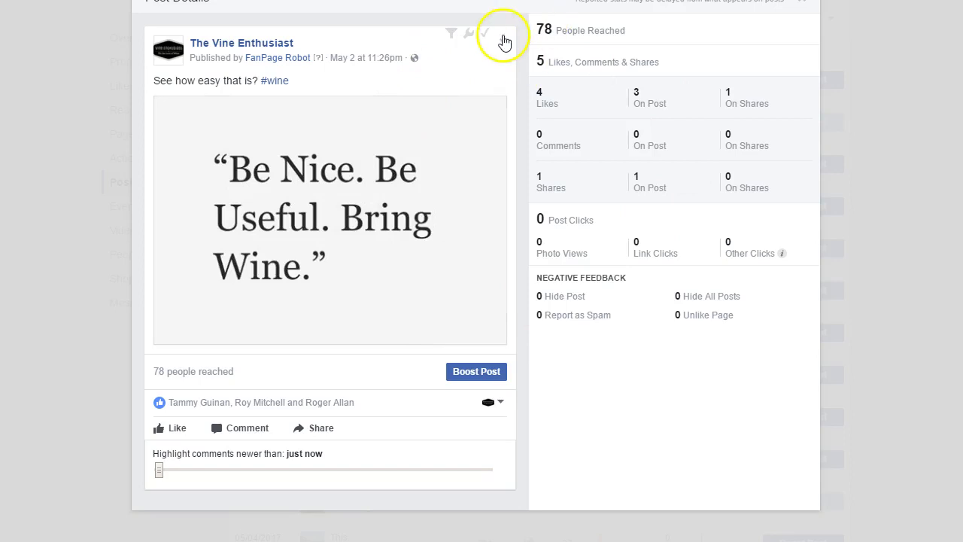
click(504, 45)
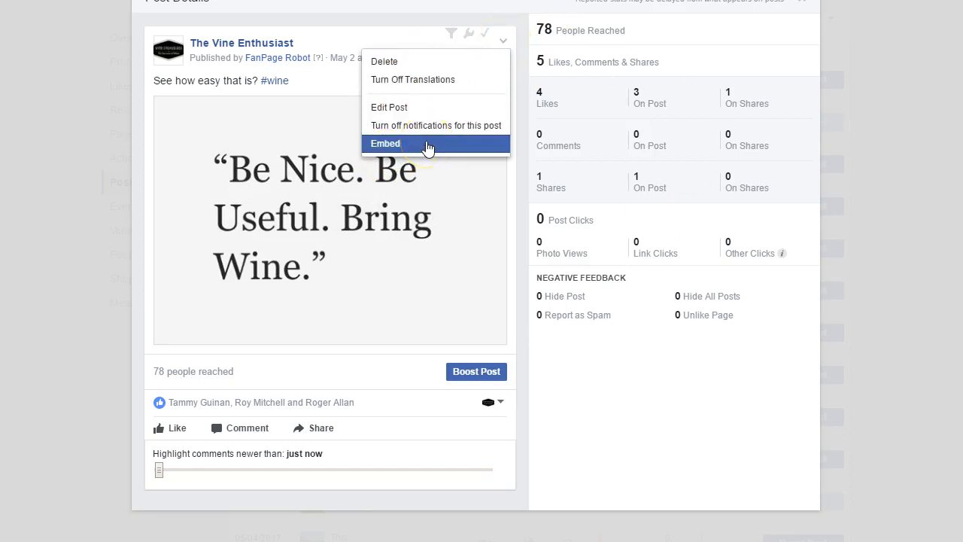
click(288, 404)
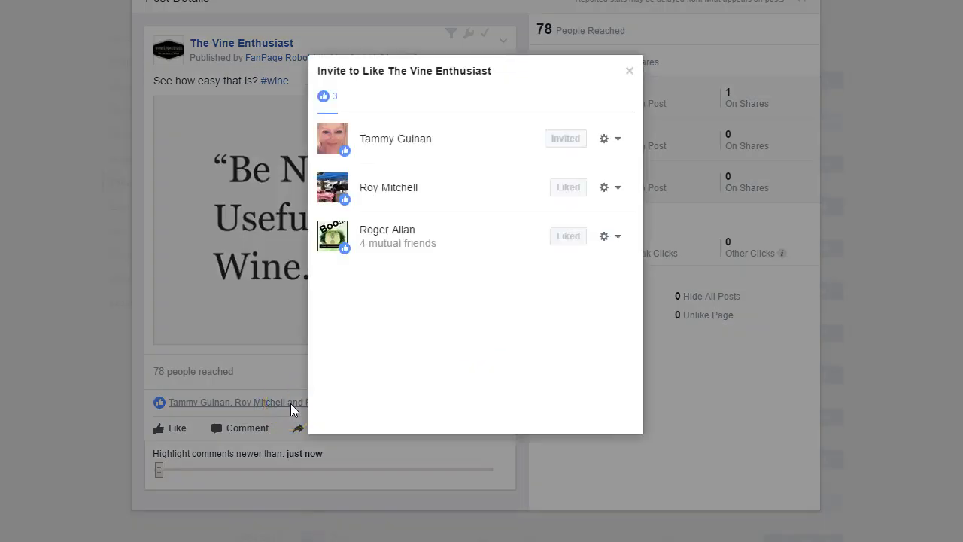
click(629, 71)
Open the advanced embed settings for this post and copy its URL from the Code Generator.
click(503, 40)
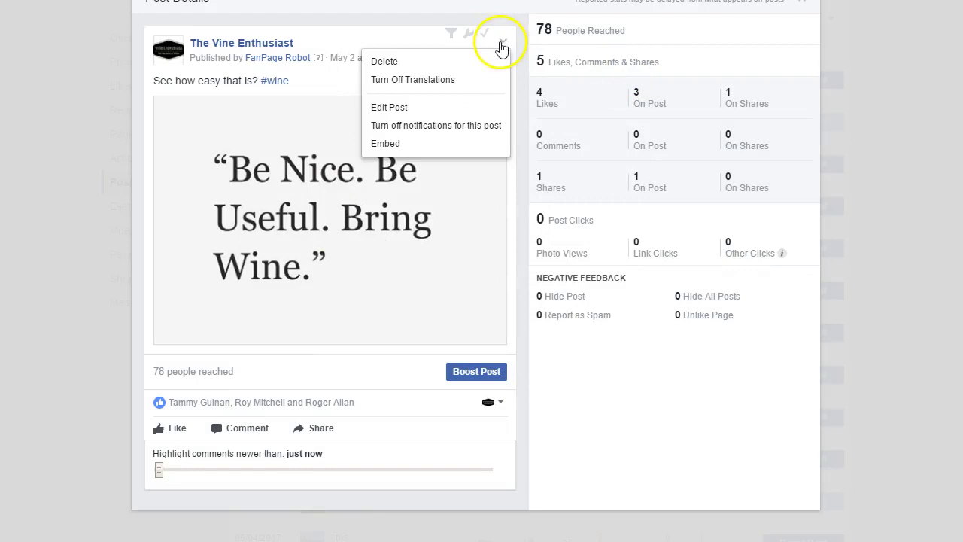
click(476, 150)
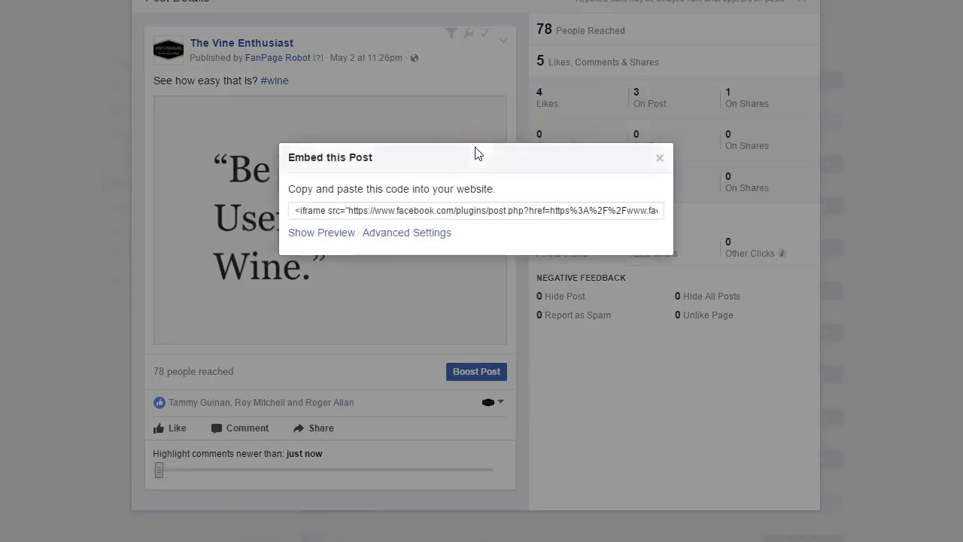
click(418, 236)
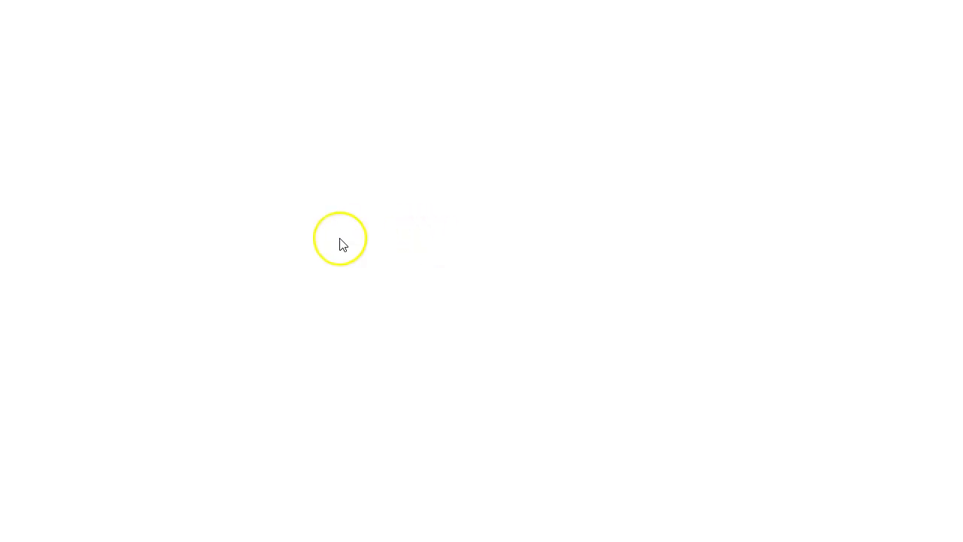
click(444, 105)
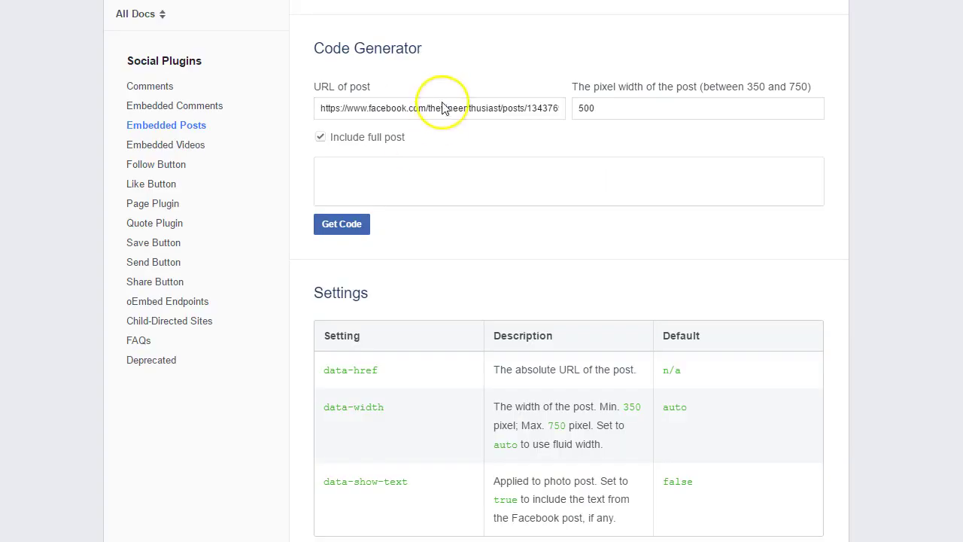
triple_click(445, 105)
right_click(452, 112)
click(490, 137)
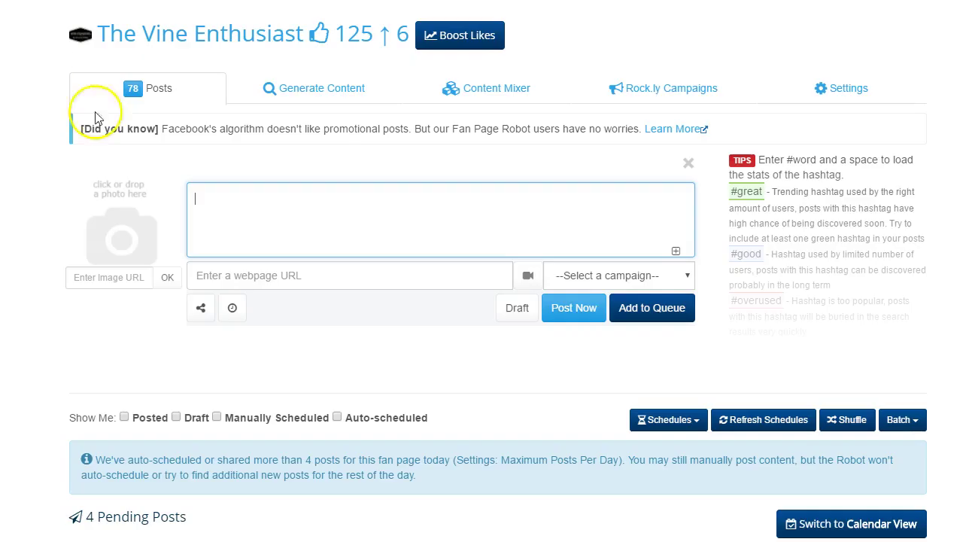
In Fanpage Robot, add a post reading "Agree?" with the copied URL as its link to the queue and check the pending posts.
click(273, 271)
key(ctrl+v)
click(266, 219)
text(Agree)
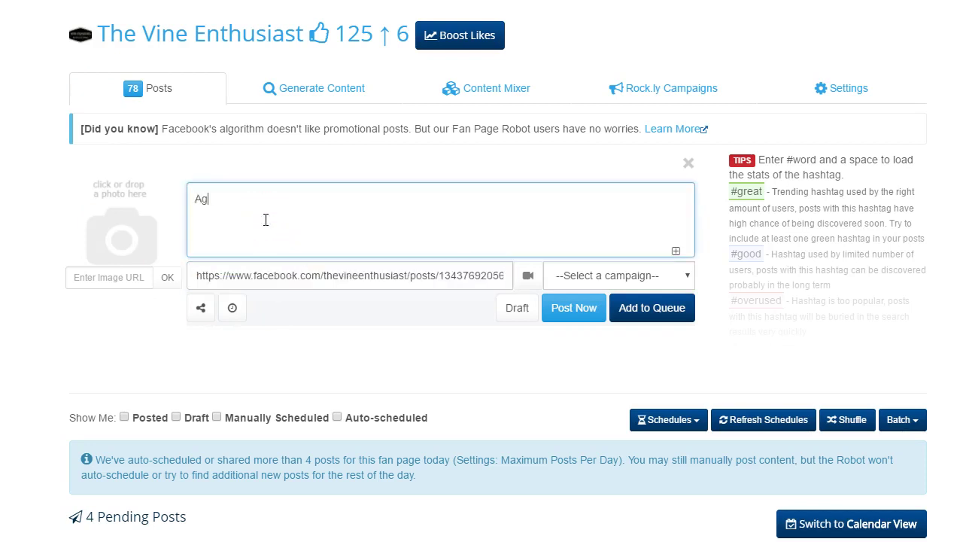
click(642, 310)
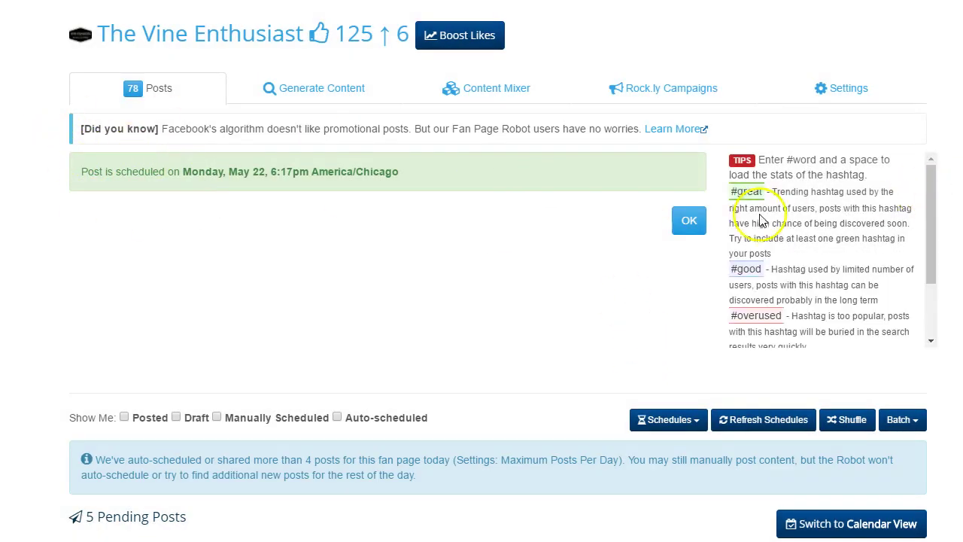
click(688, 221)
scroll(297, 296, down, 8)
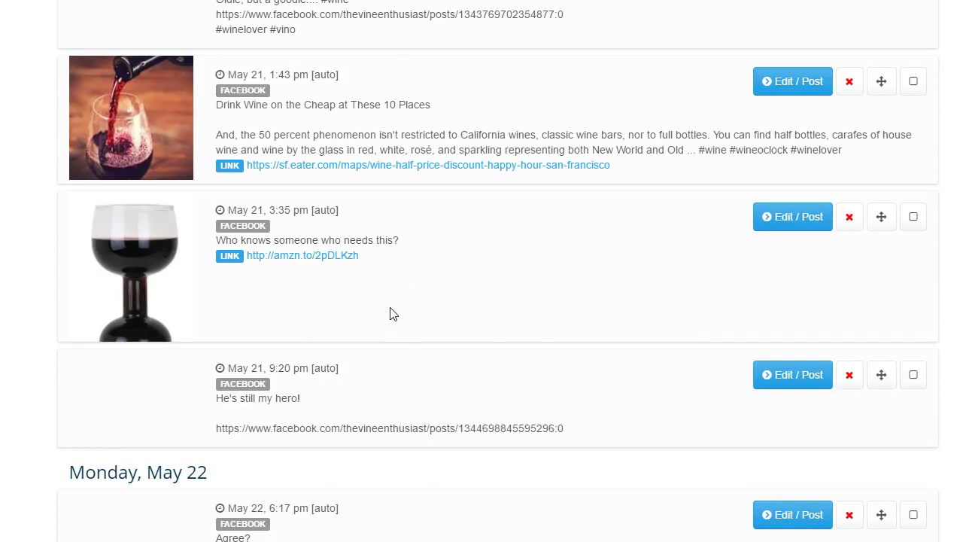
scroll(444, 284, up, 10)
scroll(454, 290, up, 1)
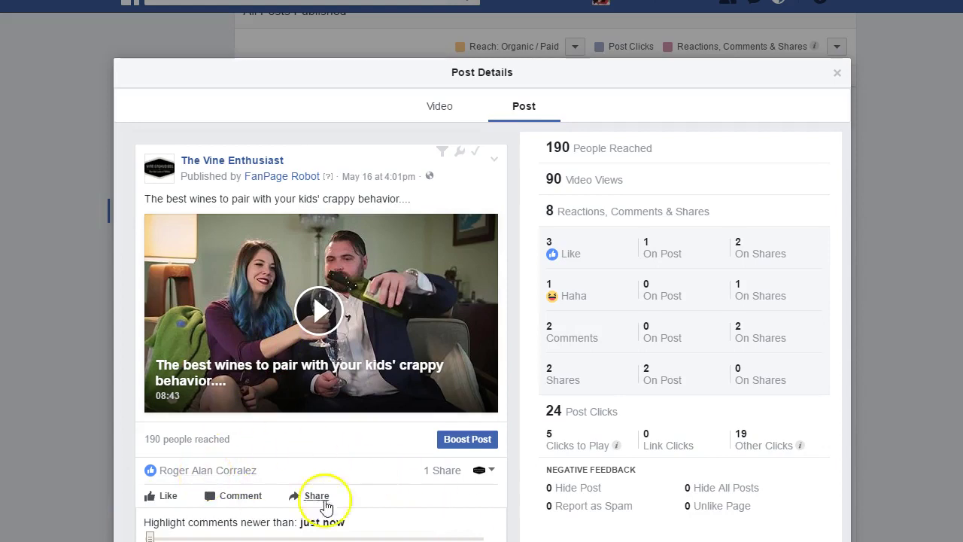
In the Facebook details of the kids' crappy behavior wine video, examine who shared the post and who reacted to the shared copy.
click(442, 470)
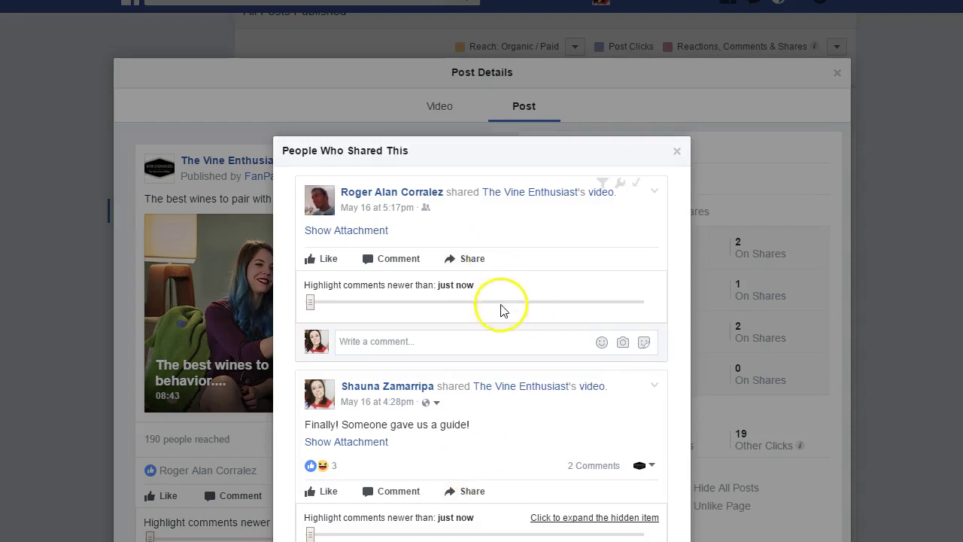
click(324, 466)
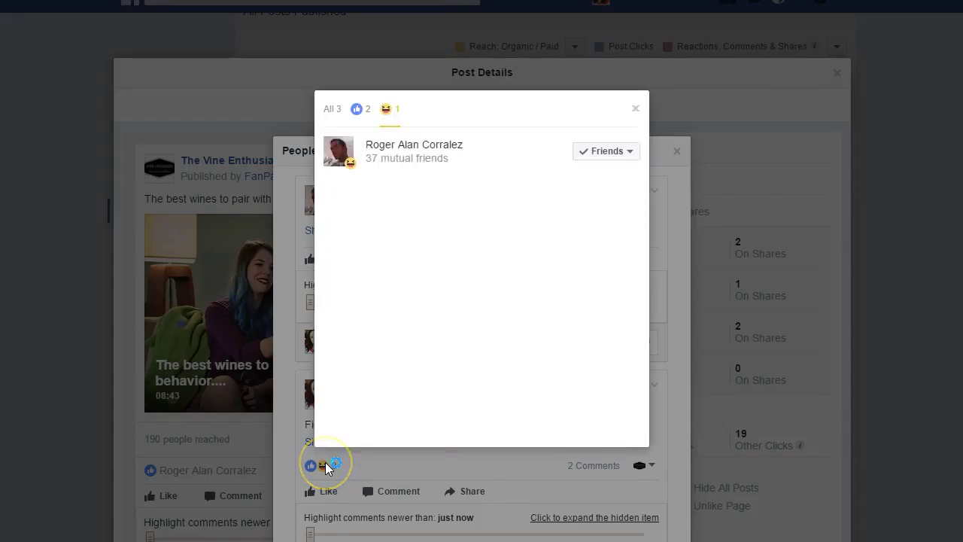
click(356, 114)
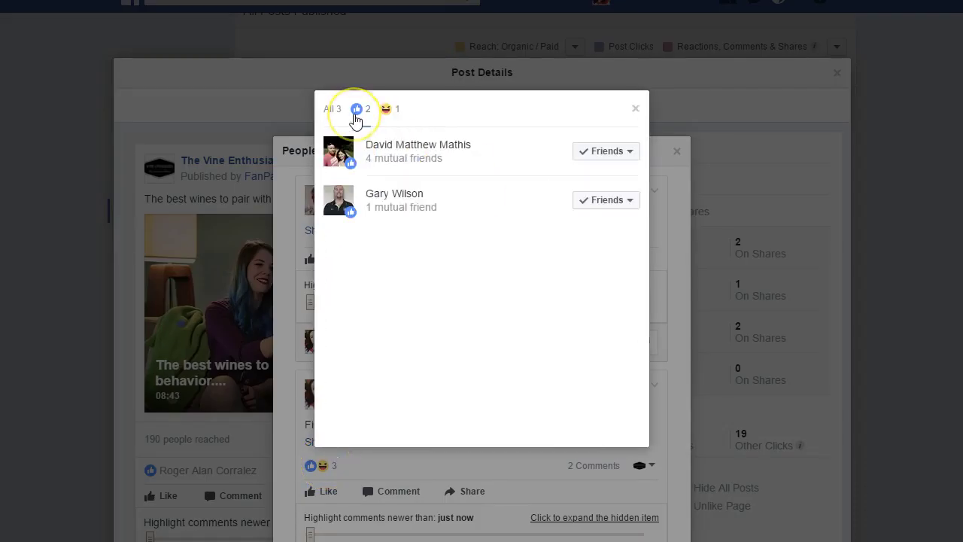
click(634, 111)
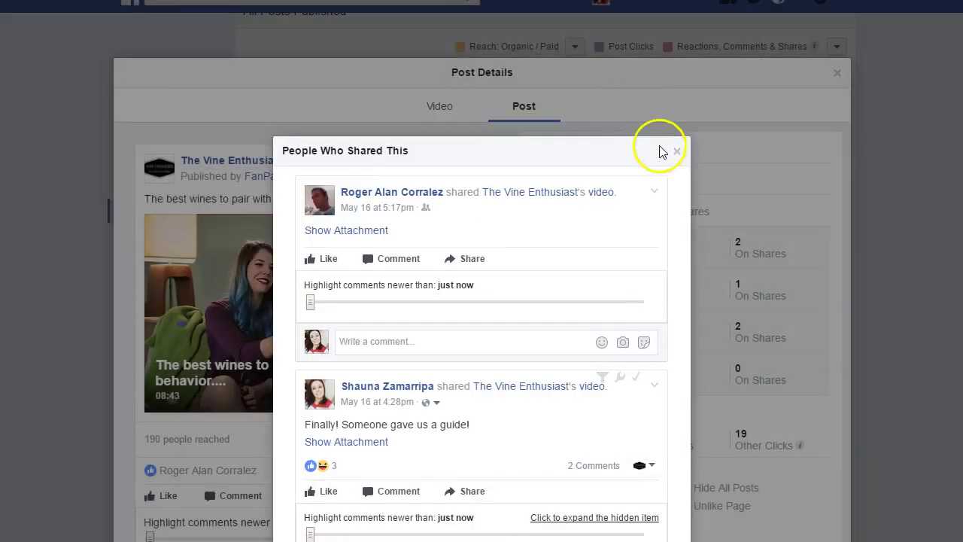
click(676, 151)
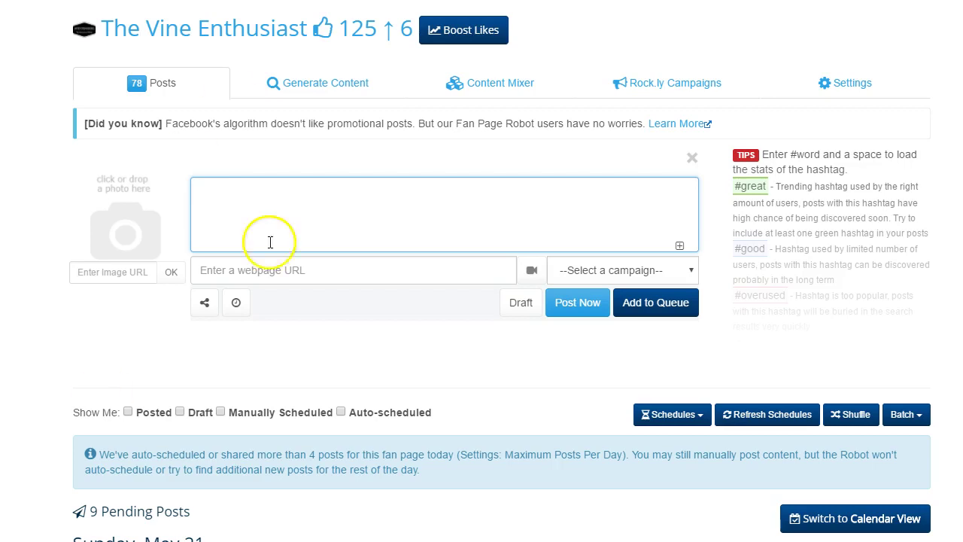
Review the pending posts in Fanpage Robot scheduled from Sunday, May 21 to Tuesday, May 23.
scroll(258, 241, down, 6)
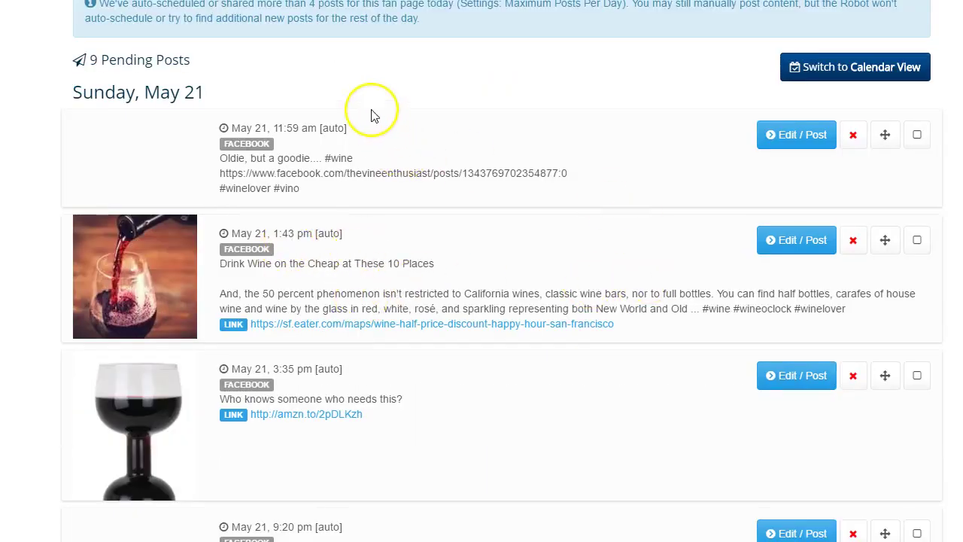
scroll(399, 201, down, 7)
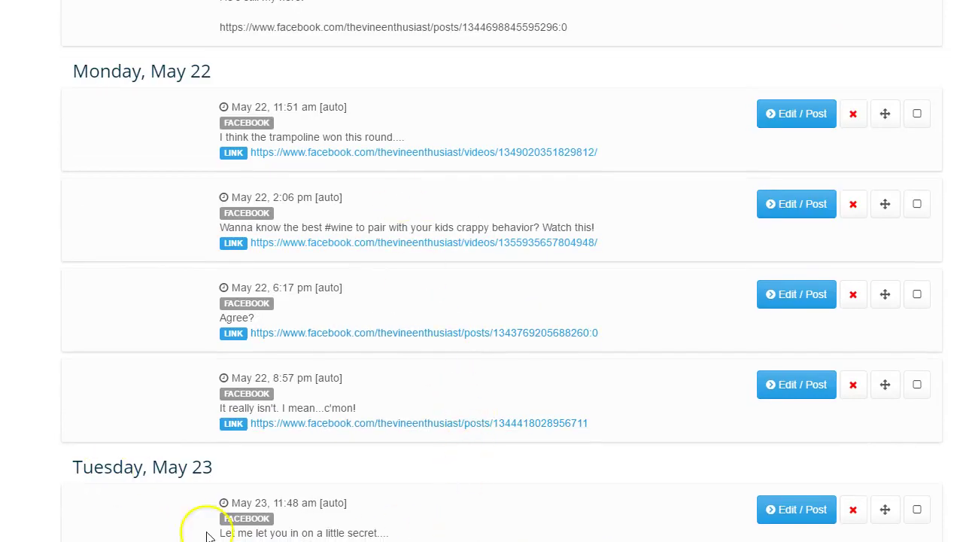
scroll(585, 398, up, 7)
scroll(584, 397, up, 7)
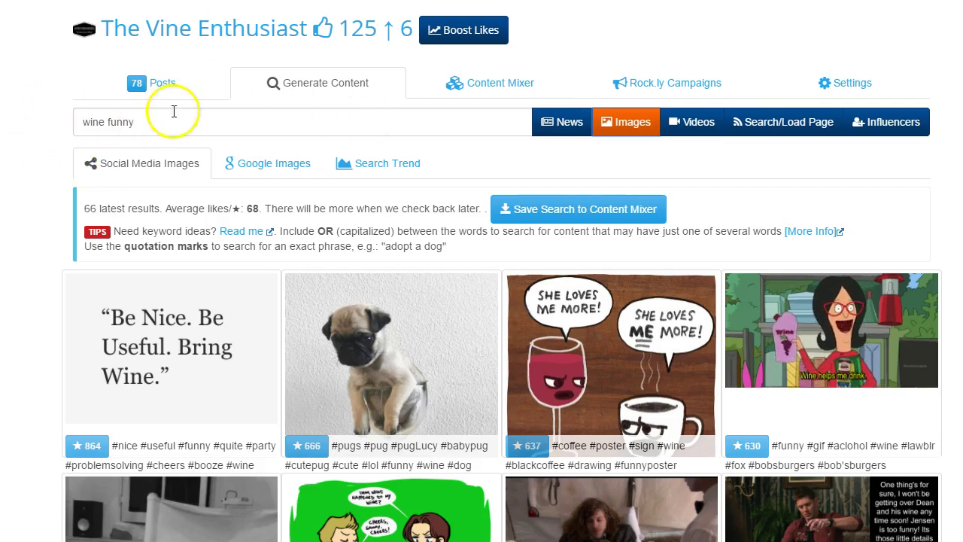
Search images for "wine funny" and queue the text quote image with the caption "Be Nice. Be Useful. Bring Wine.".
click(619, 128)
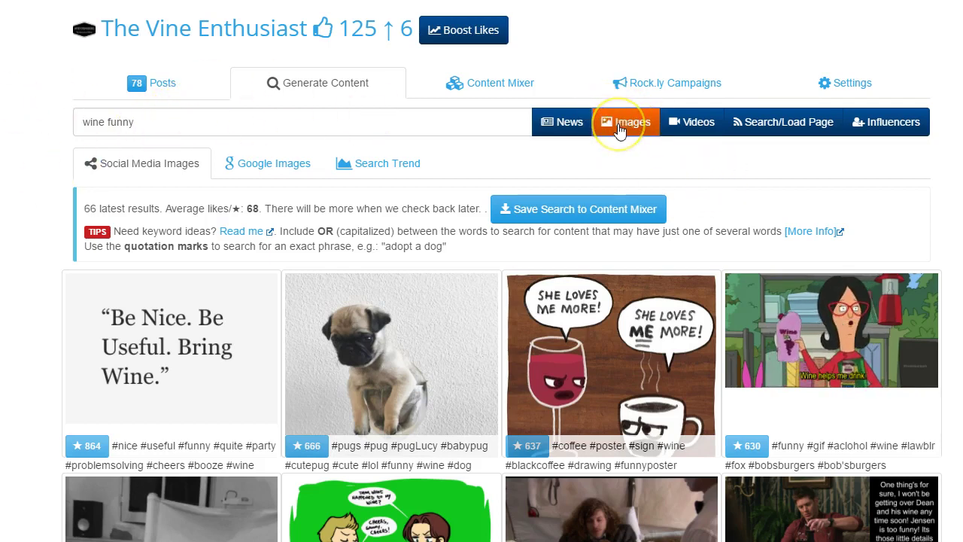
click(192, 372)
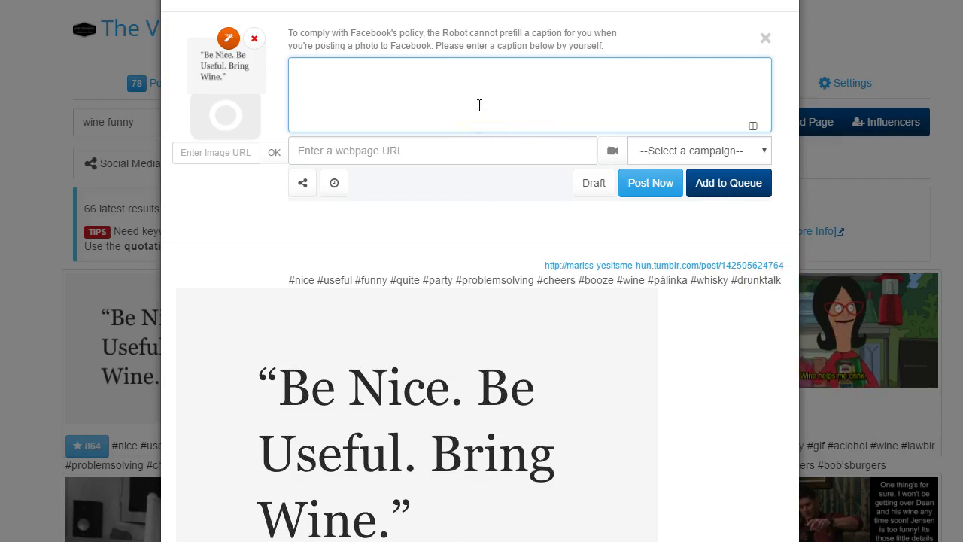
text(ice. Be Useful. Bring)
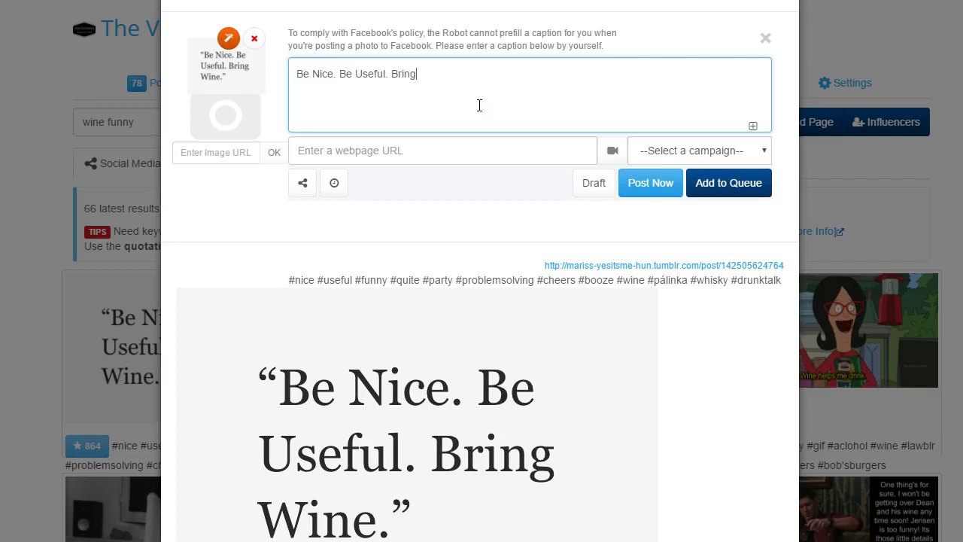
text( Win.)
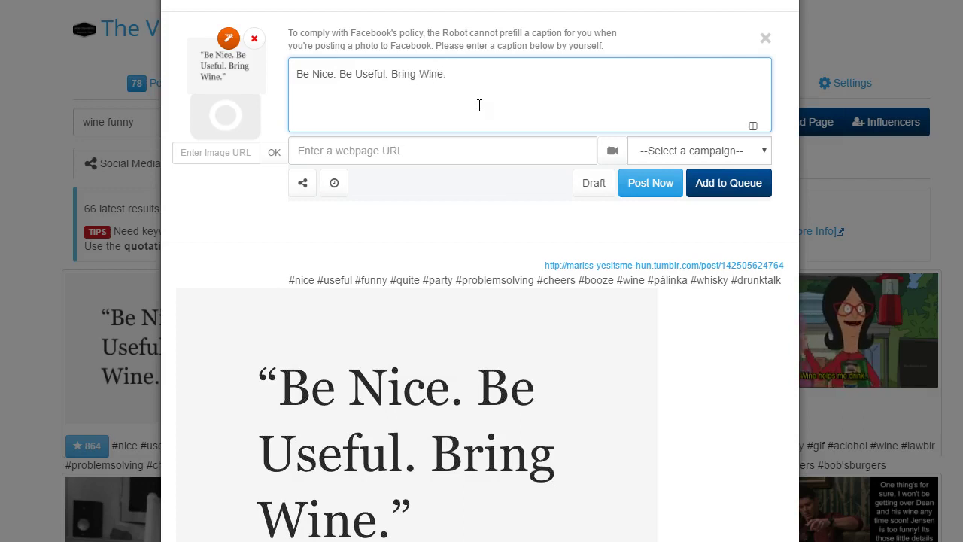
click(720, 190)
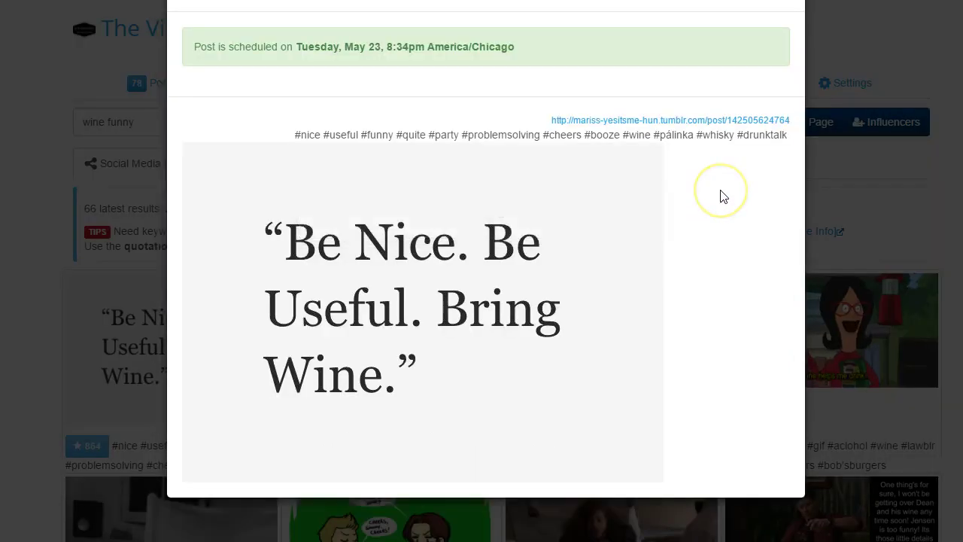
click(776, 71)
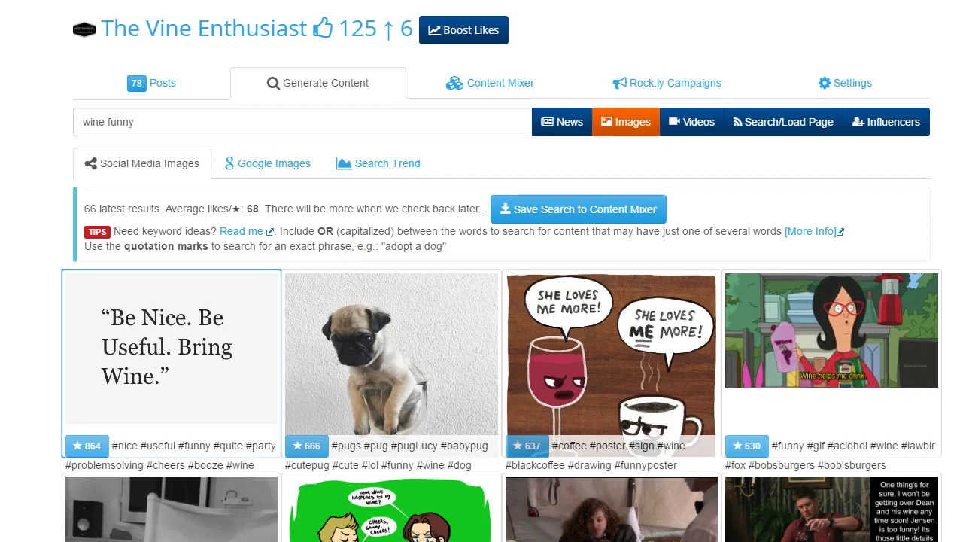
Queue the image of the pug puppy in a wine glass with the caption "Caption this!".
click(391, 354)
scroll(510, 268, down, 3)
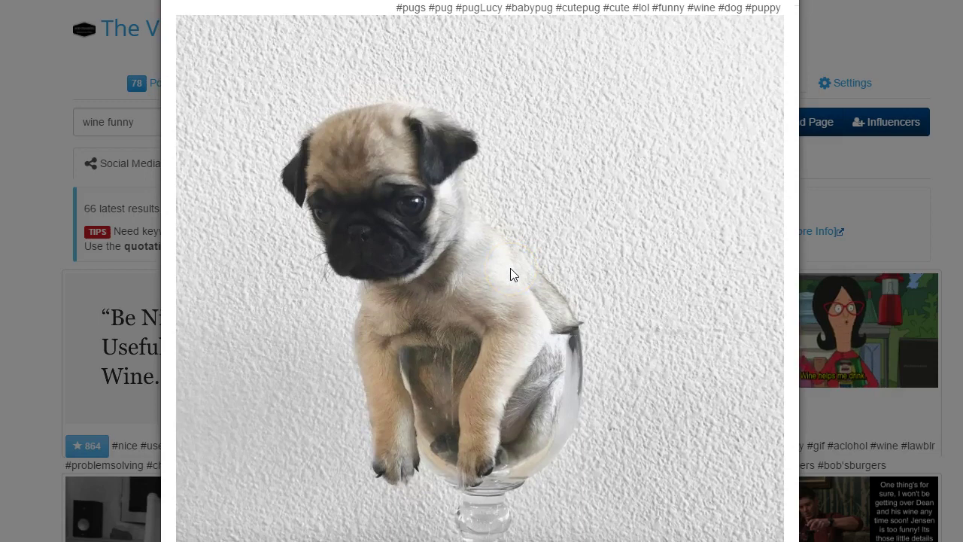
scroll(510, 268, up, 3)
click(340, 101)
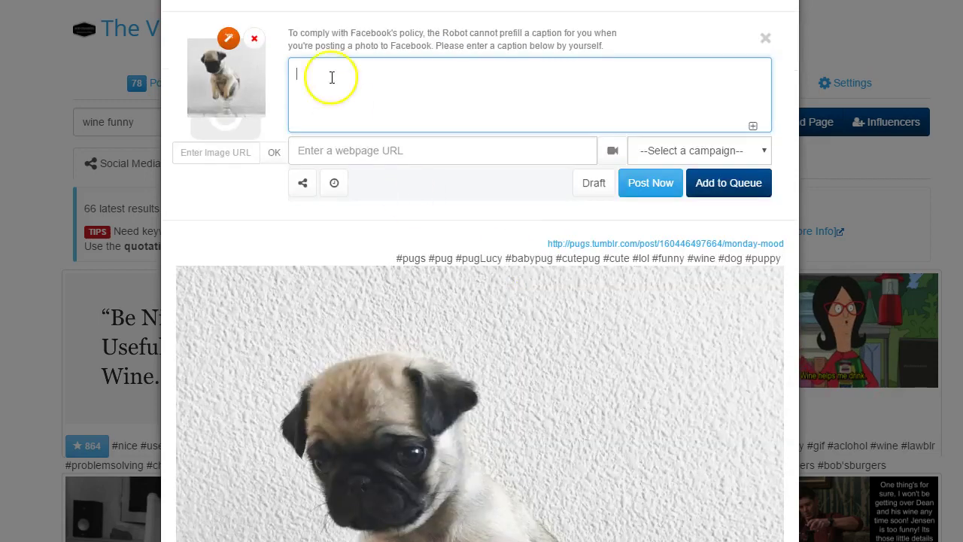
text(Capt)
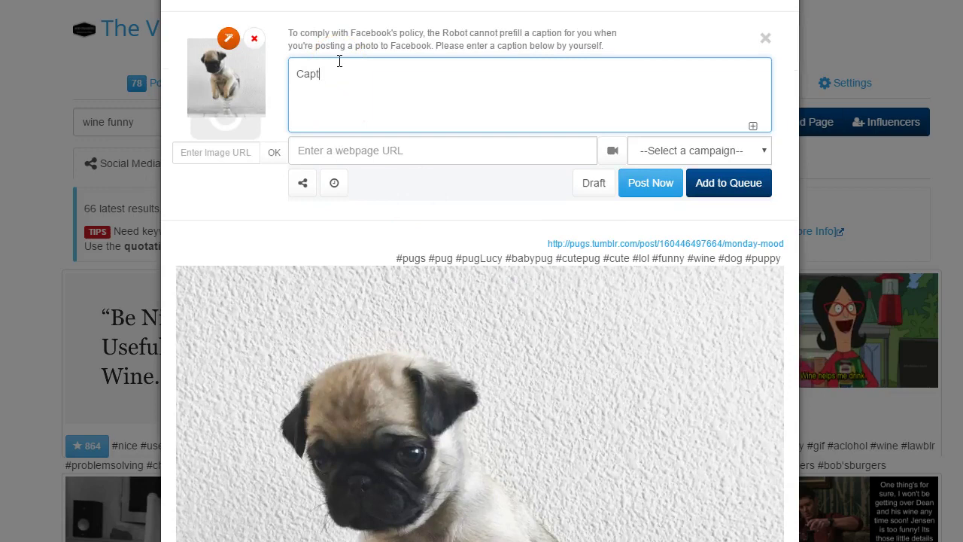
text(ion this!)
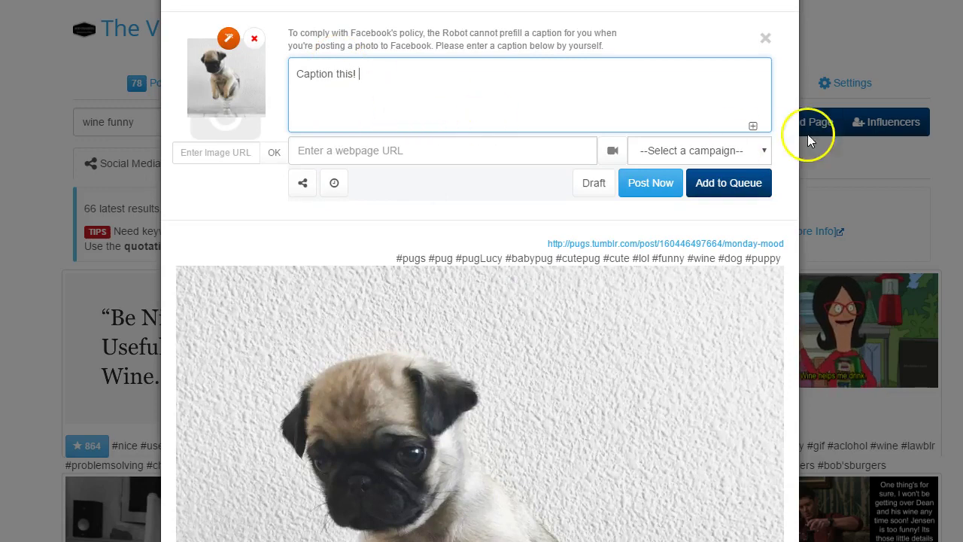
click(729, 182)
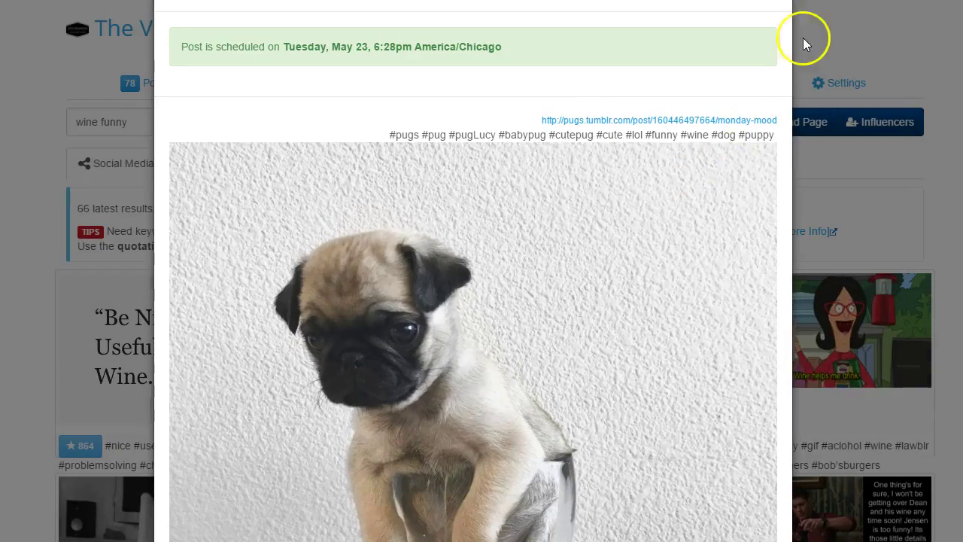
Search for Facebook pages whose feeds can be loaded, using the keyword "wine".
scroll(635, 282, down, 3)
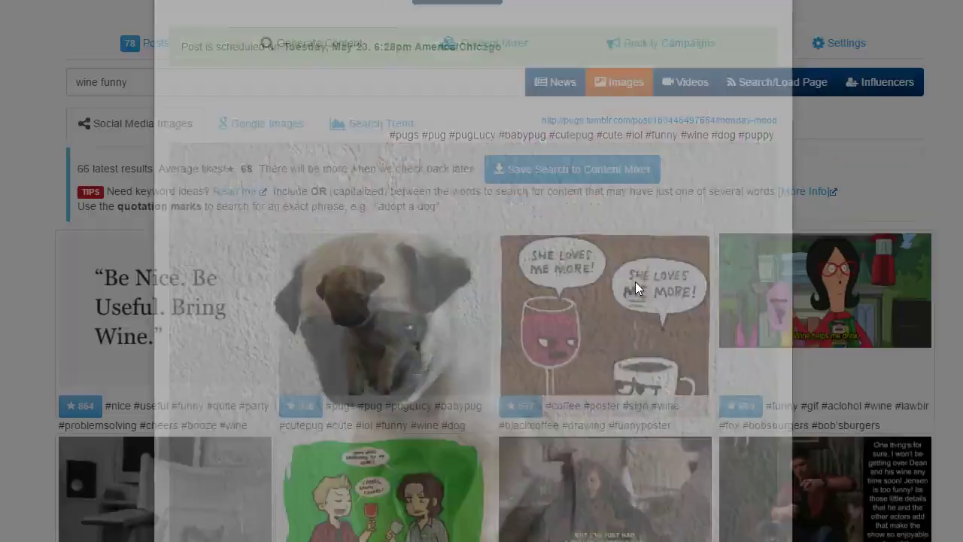
scroll(636, 285, down, 3)
scroll(635, 288, up, 1)
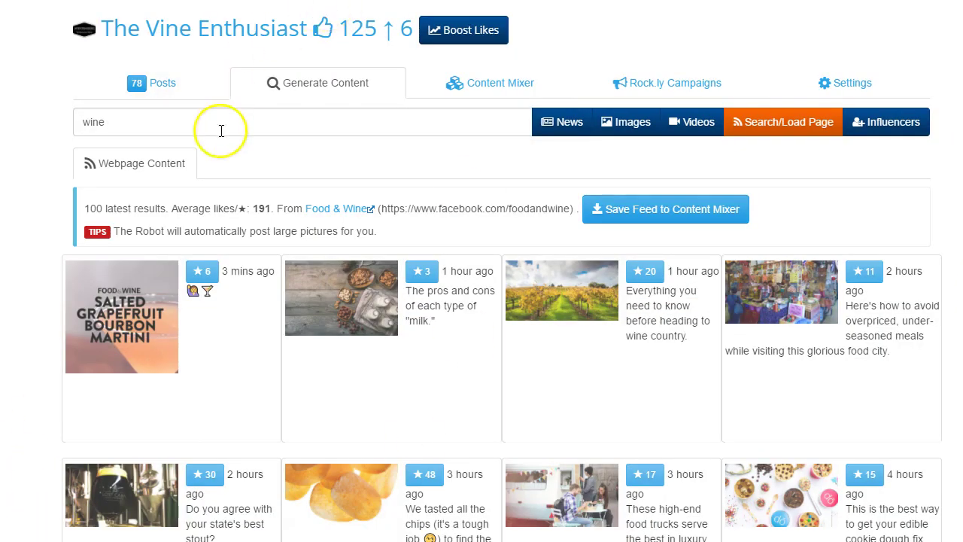
click(151, 122)
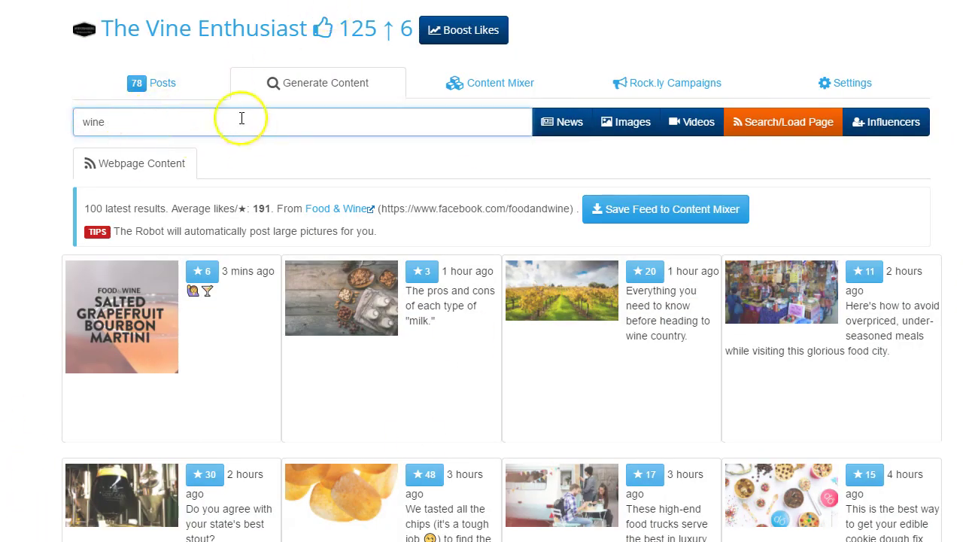
click(788, 123)
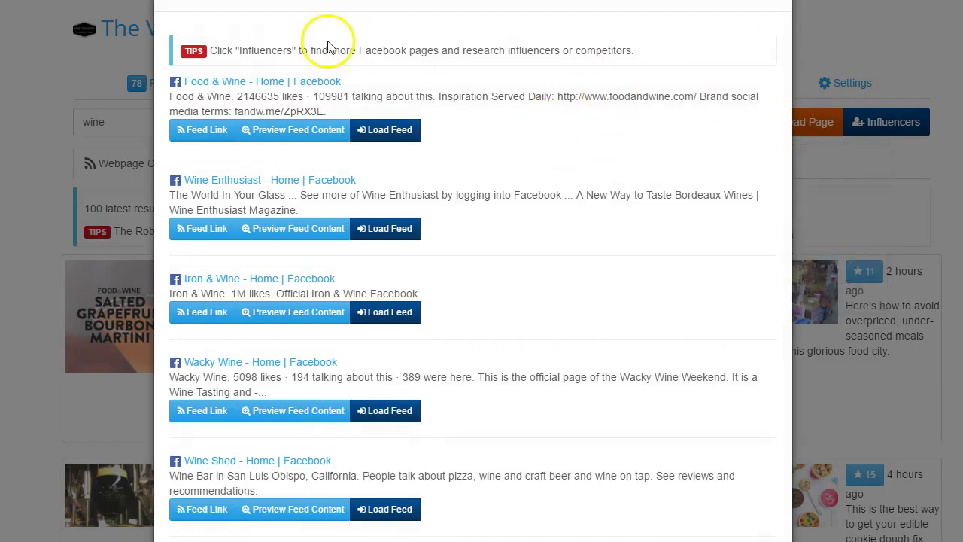
Look through the found wine-related Facebook pages and load the Food & Wine page's feed.
scroll(248, 192, down, 1)
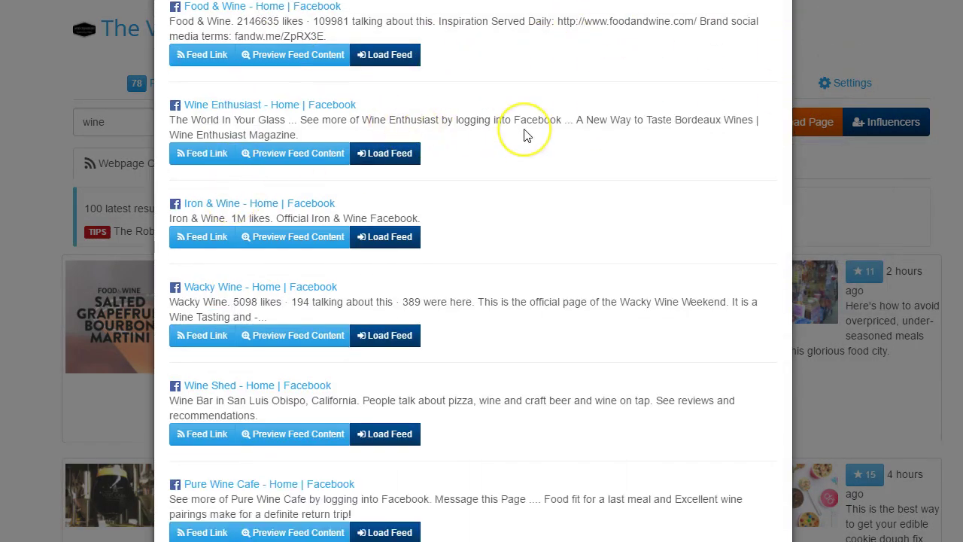
scroll(527, 135, down, 1)
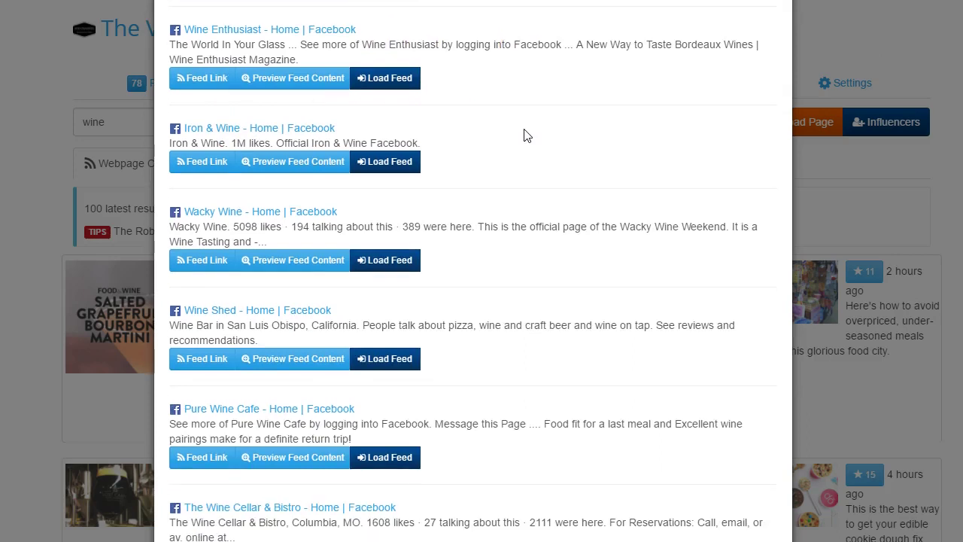
scroll(527, 135, down, 1)
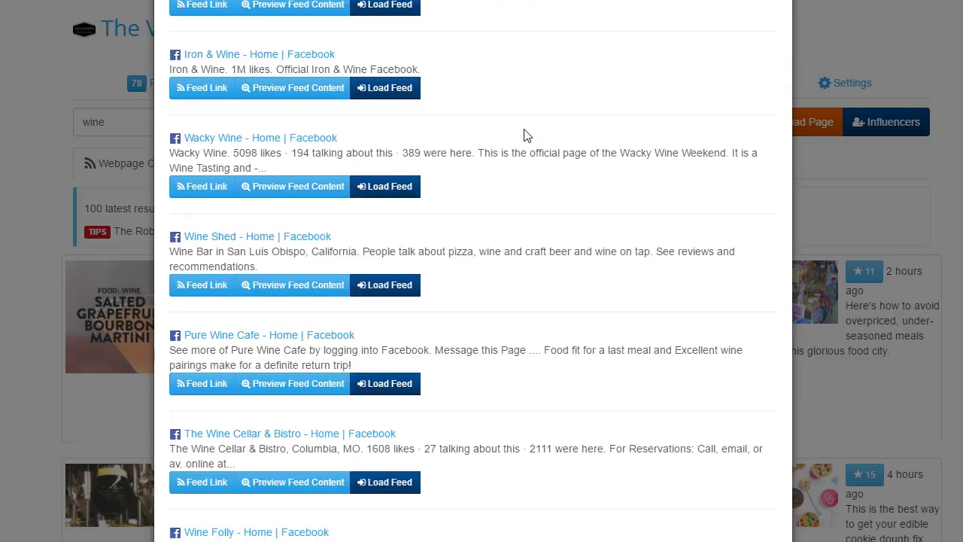
scroll(527, 136, up, 3)
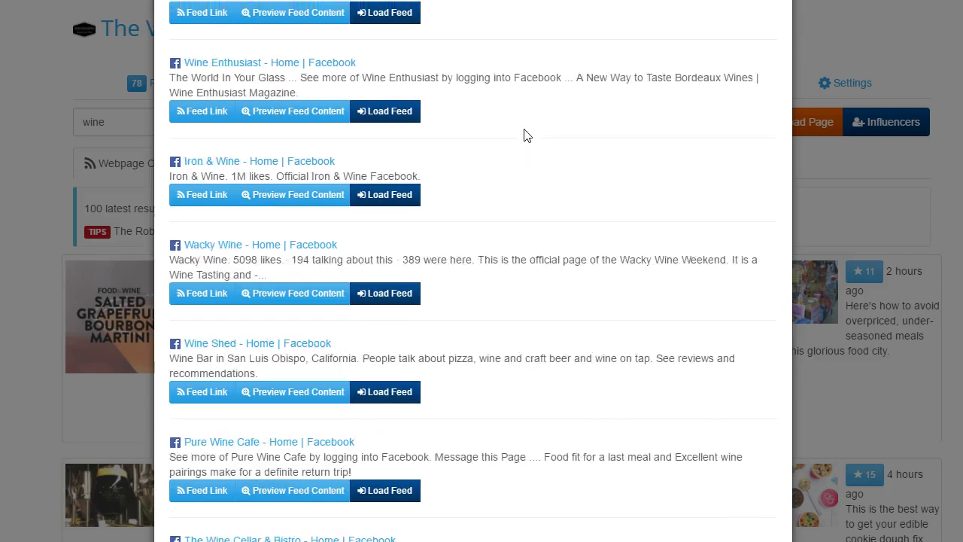
click(389, 130)
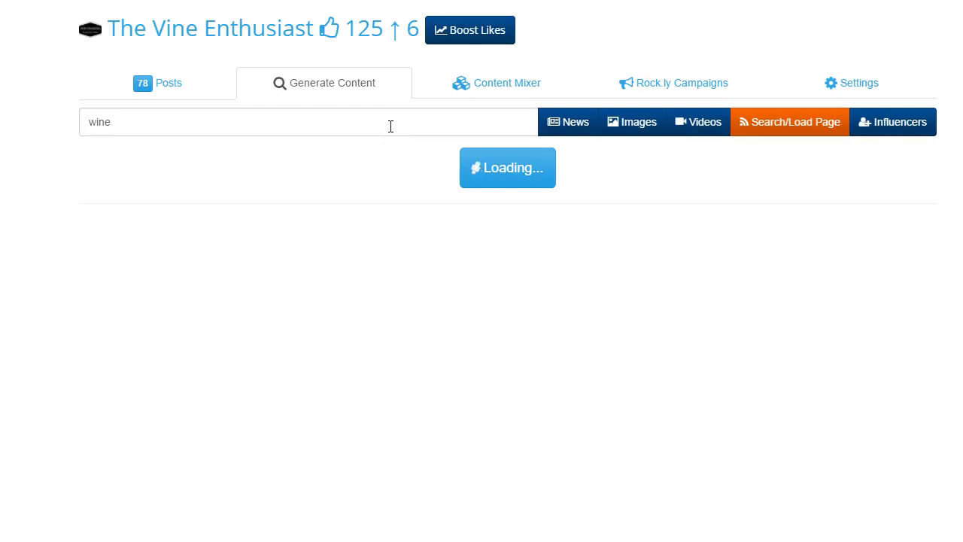
Queue the Food & Wine post about Bourdain's whirlwind tour of the borough's must-see and must-eat spots.
scroll(447, 250, down, 3)
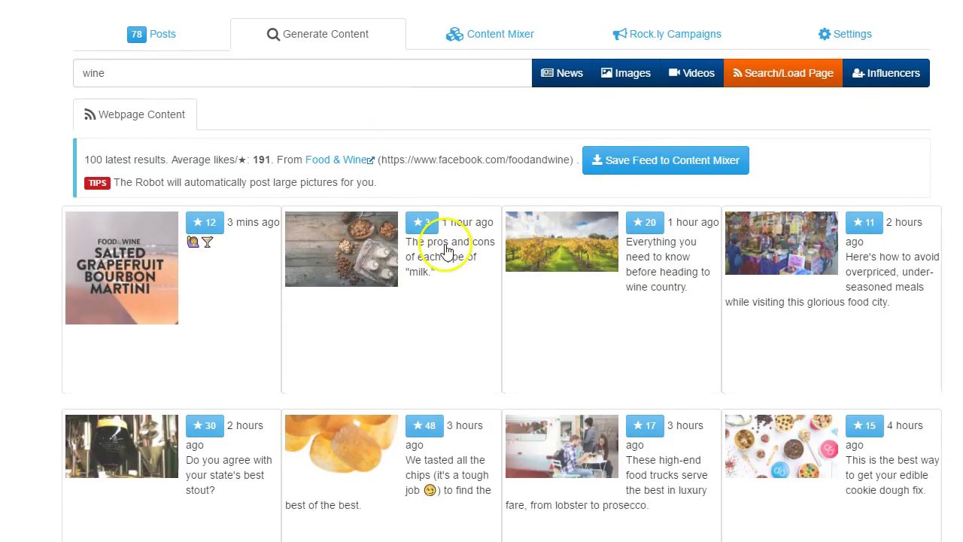
scroll(447, 251, down, 1)
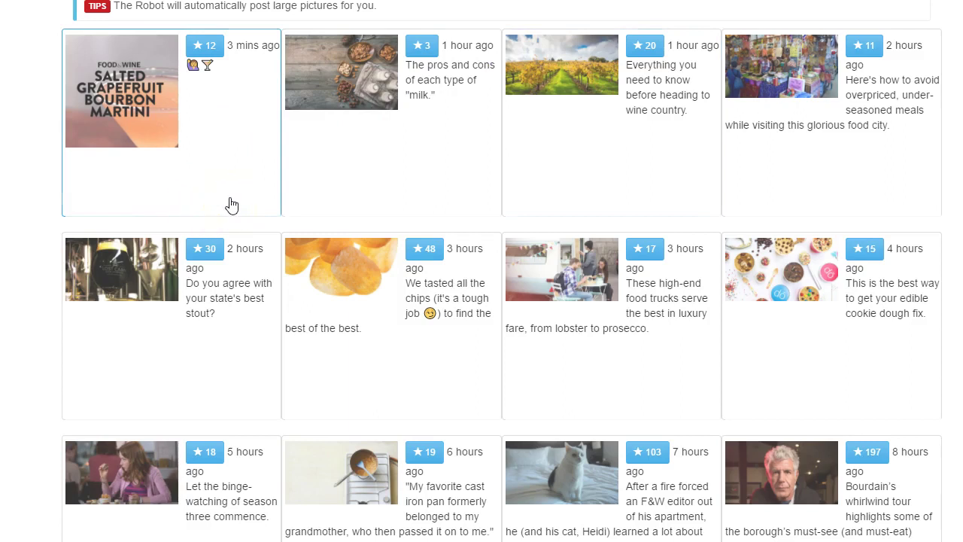
scroll(231, 205, down, 4)
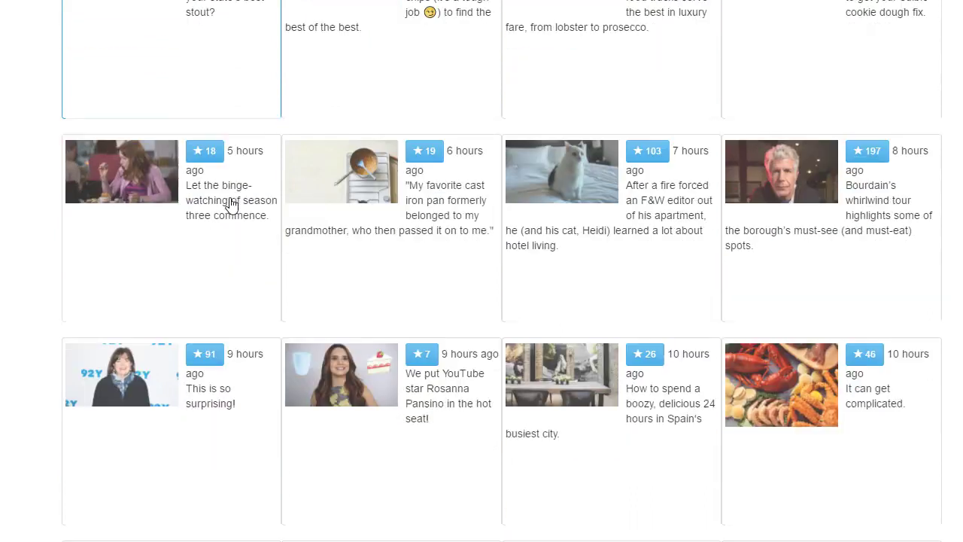
click(837, 172)
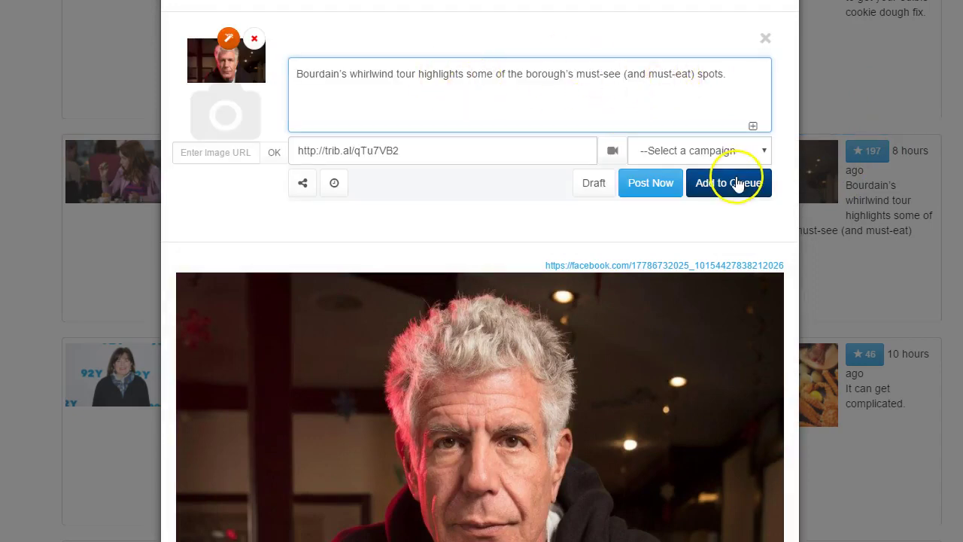
click(737, 184)
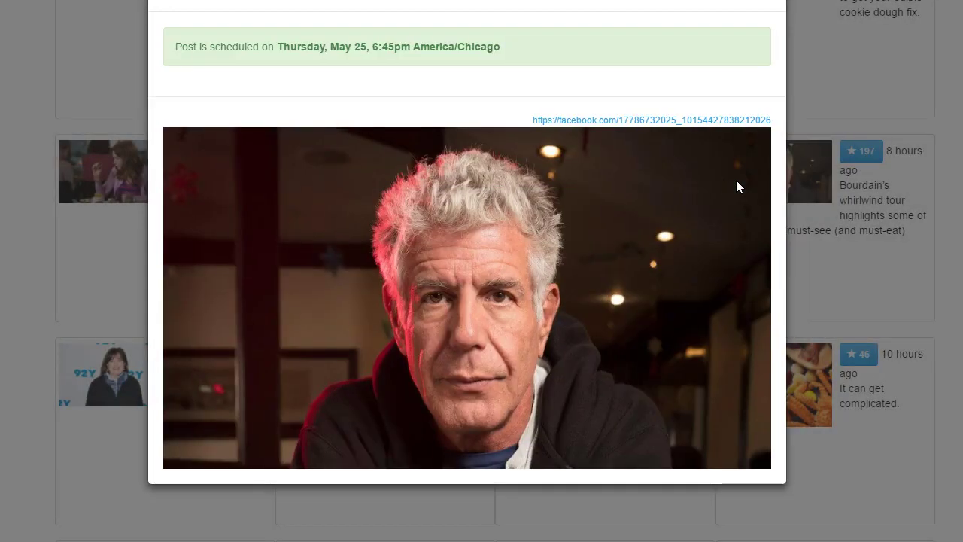
Queue the post captioned "We are so ready for lobster roll season!" from the Food & Wine feed.
scroll(736, 180, down, 3)
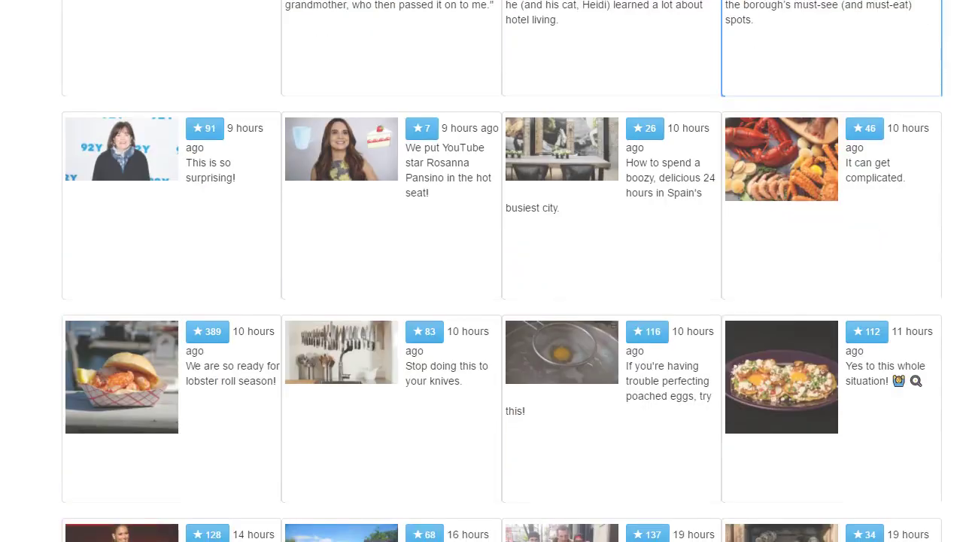
scroll(502, 301, down, 2)
click(219, 217)
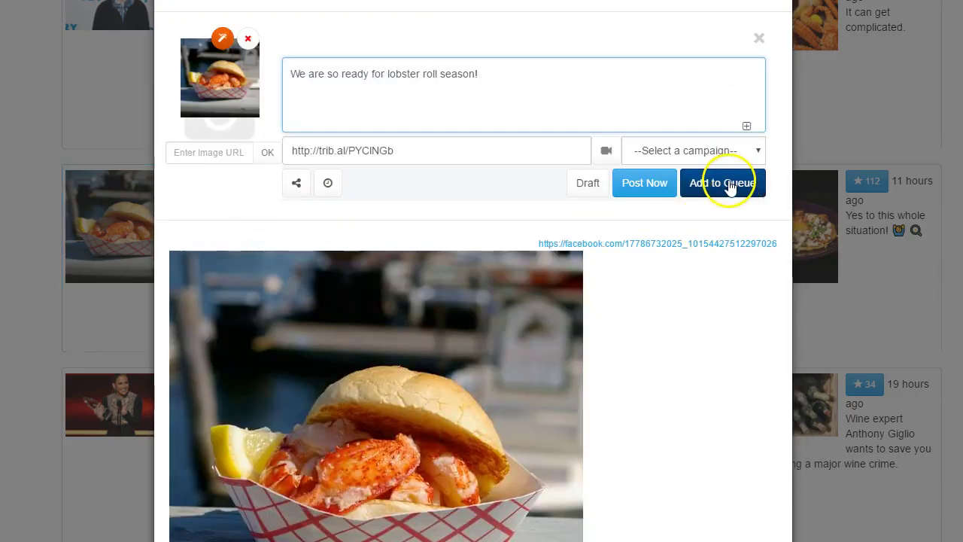
click(723, 183)
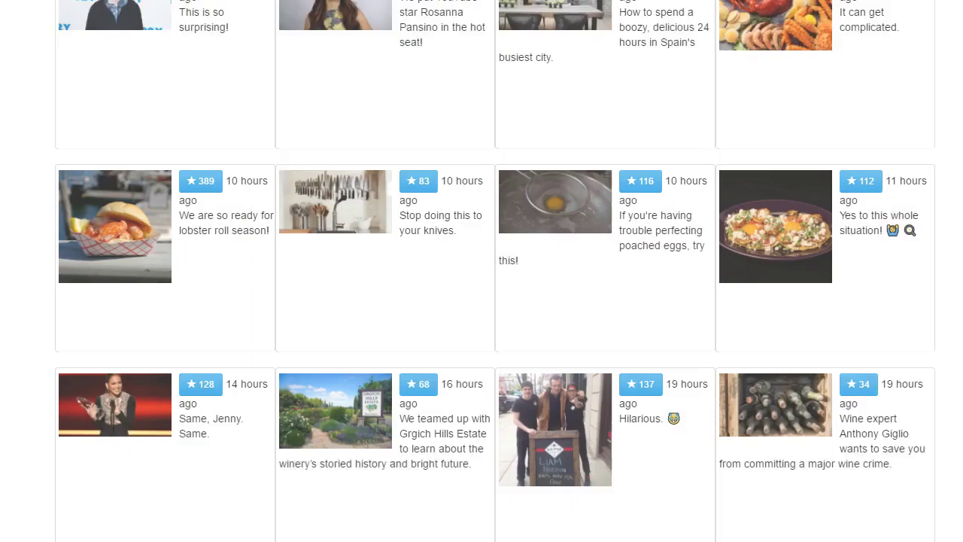
Queue the egg dish post captioned "Yes to this whole situation!" from the feed.
scroll(502, 271, down, 2)
click(815, 87)
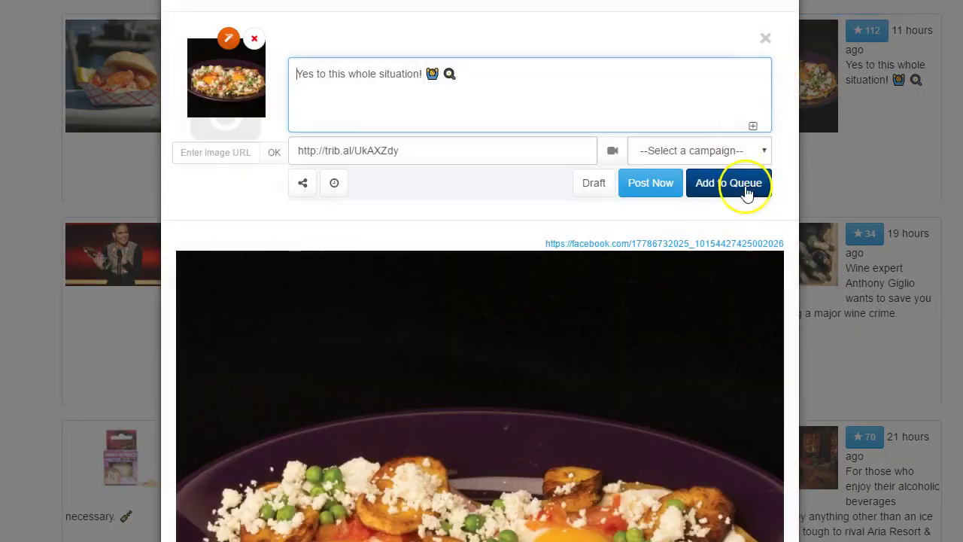
click(716, 187)
Queue the "Hilarious." post showing the three men with the Big Star Sandwich sign.
scroll(714, 187, down, 3)
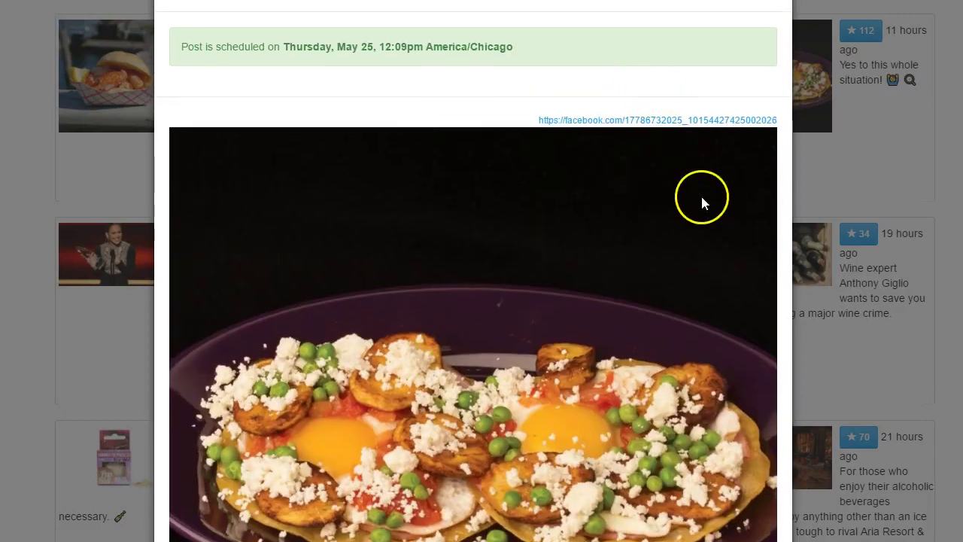
scroll(482, 271, down, 1)
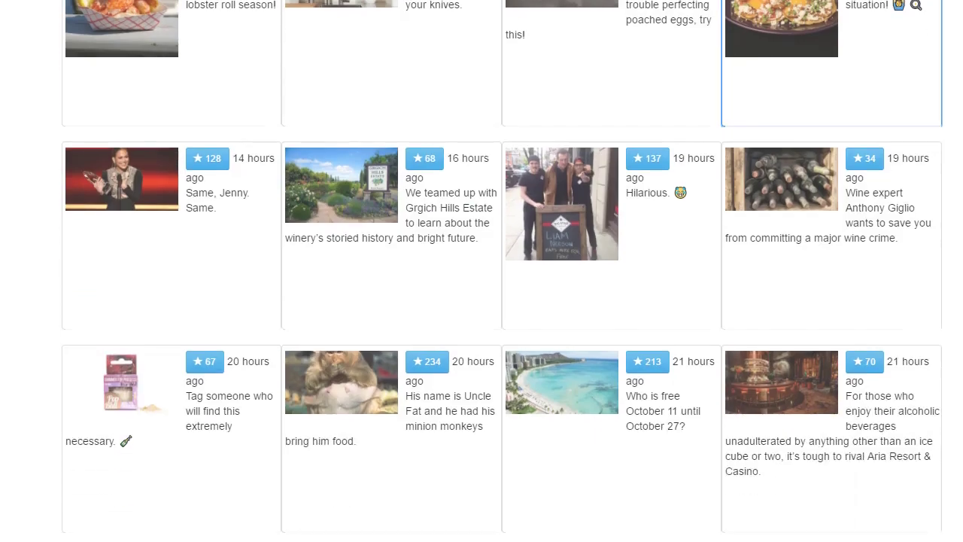
click(587, 224)
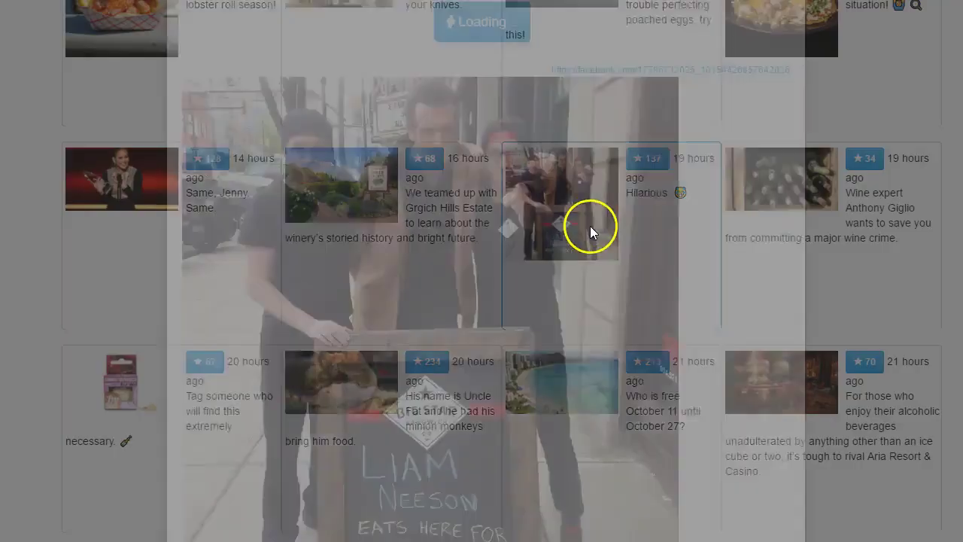
click(724, 185)
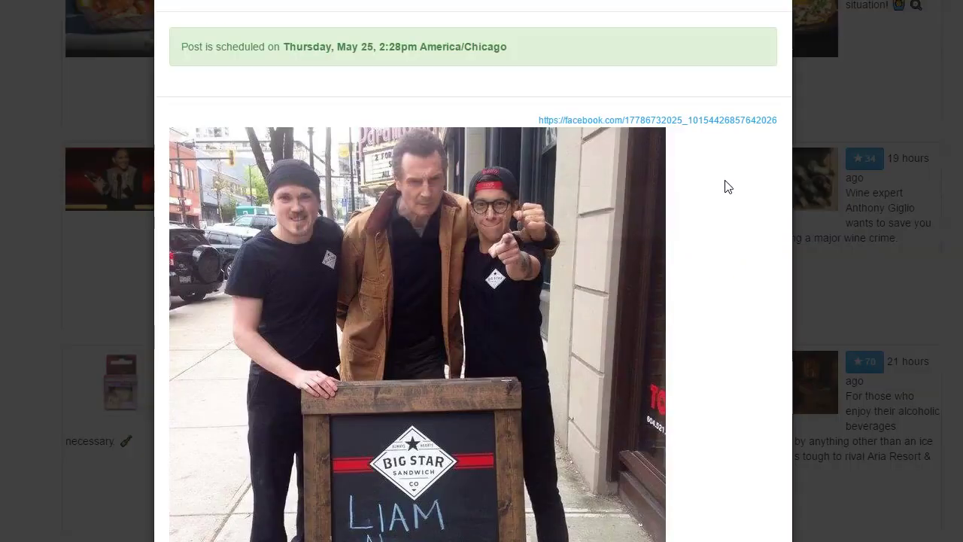
click(941, 197)
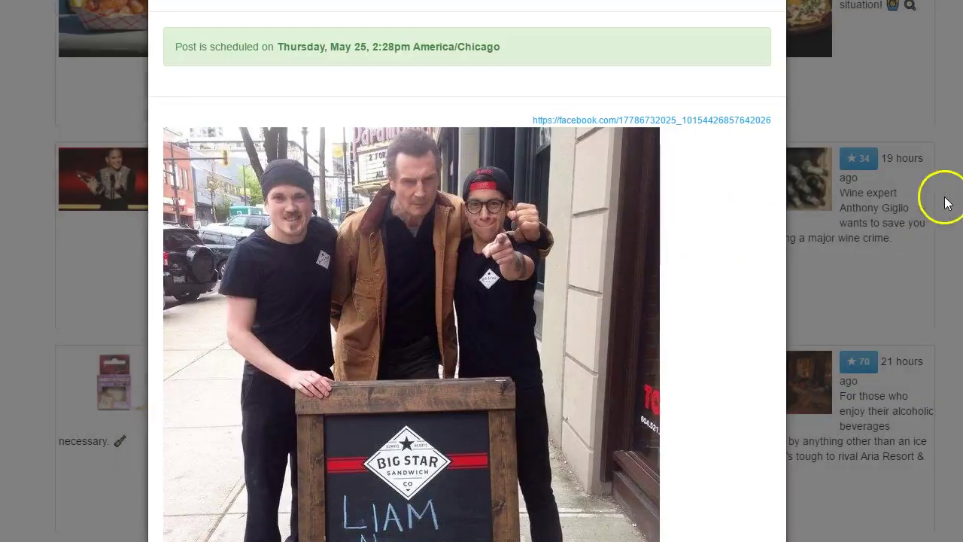
Queue the monkey post captioned "His name is Uncle Fat and he had his minion monkeys bring him food.".
scroll(499, 183, down, 2)
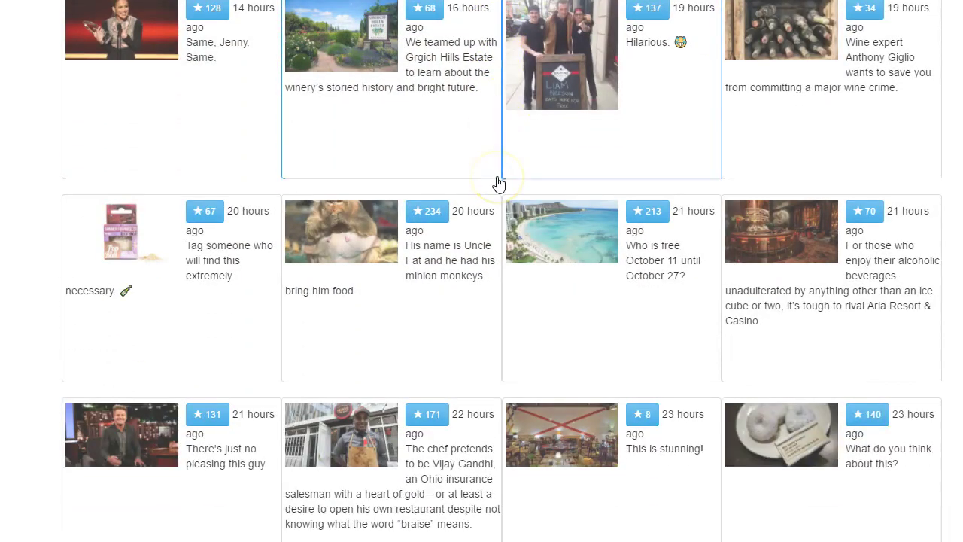
scroll(499, 183, down, 2)
click(423, 147)
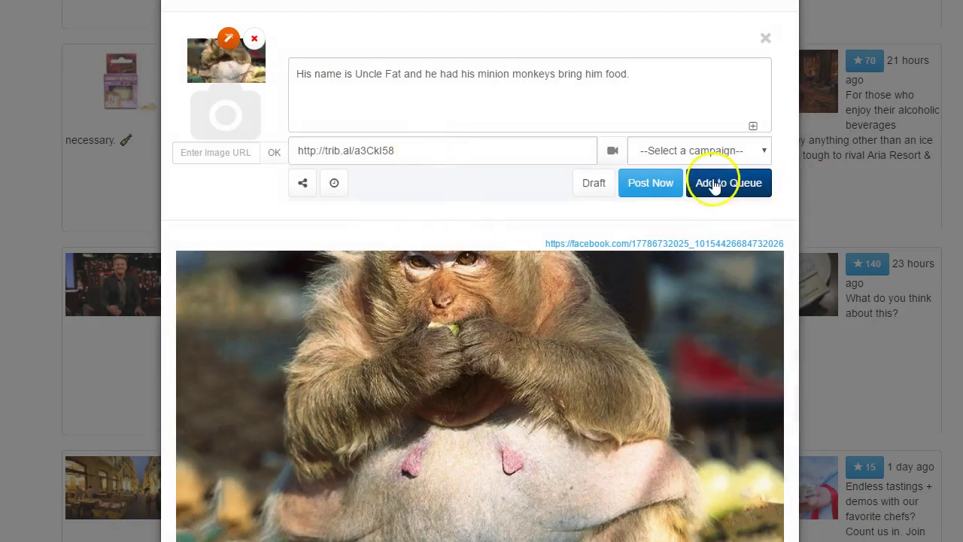
click(713, 185)
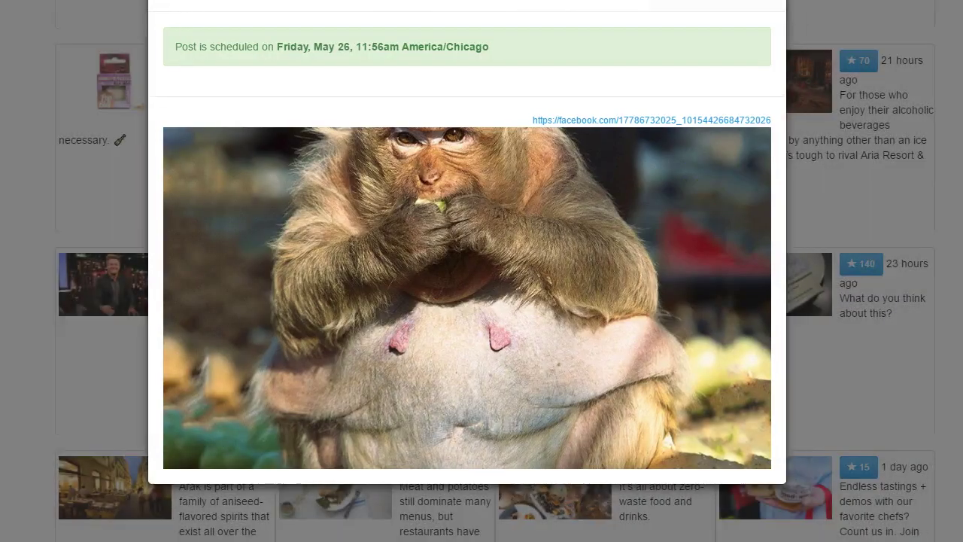
scroll(482, 271, down, 2)
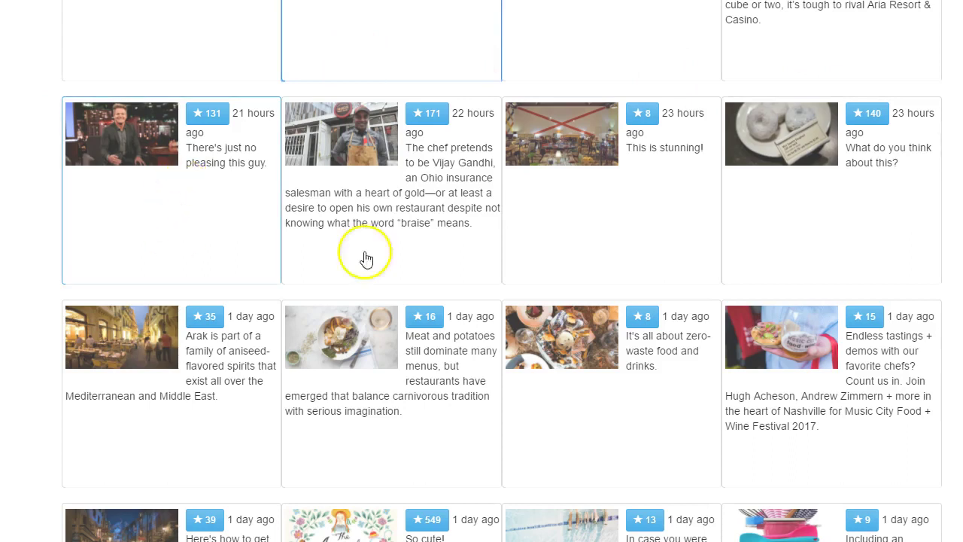
click(626, 237)
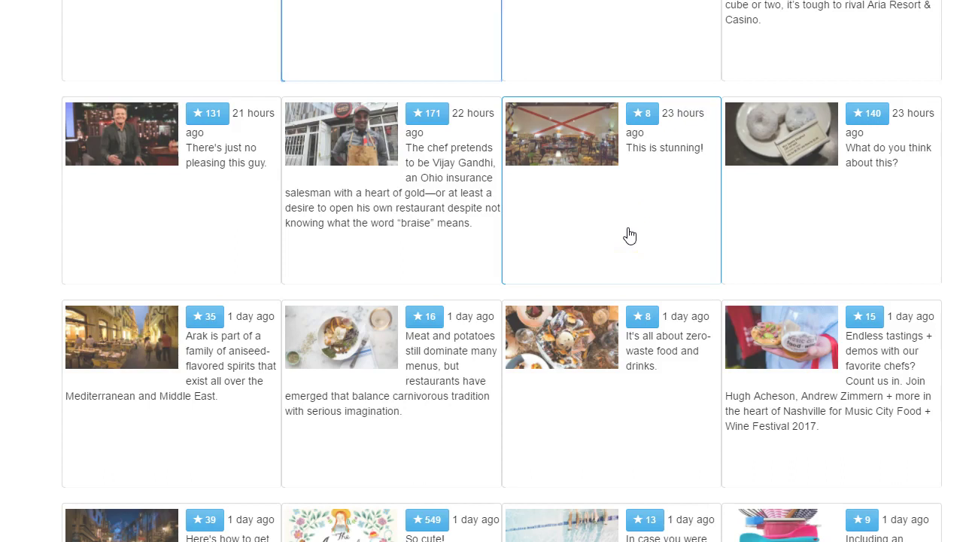
click(510, 224)
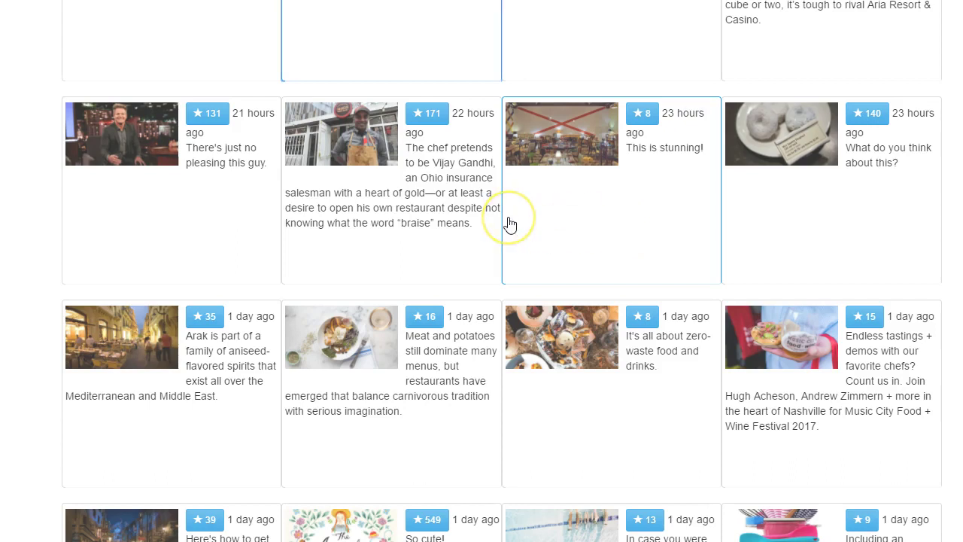
Queue the "UB40 - Red Red Wine" video from the social media video results for "wine".
click(53, 501)
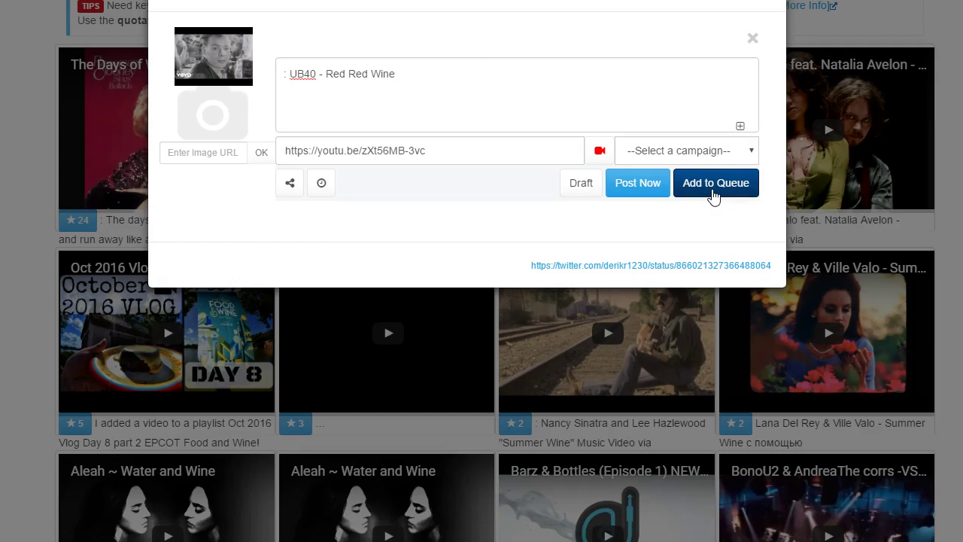
click(713, 197)
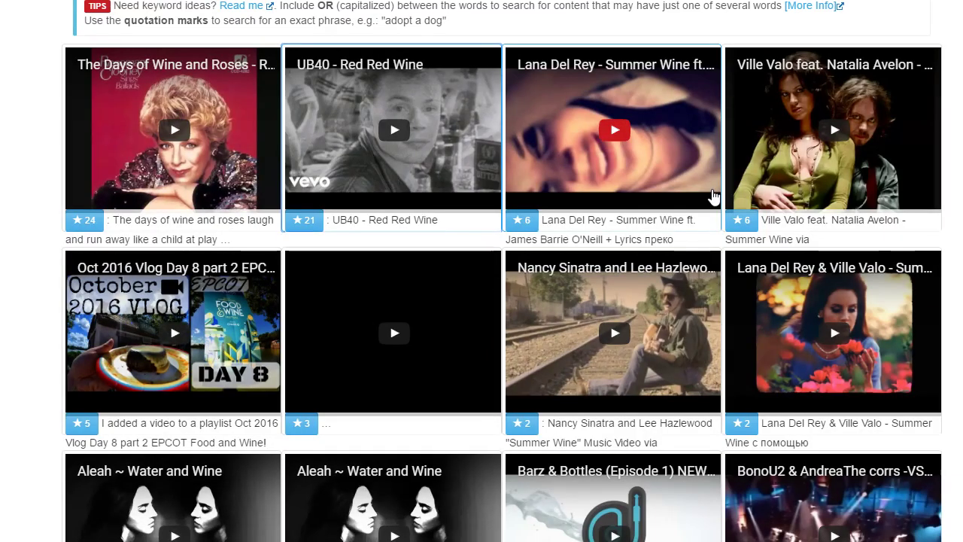
Look through the remaining social media video results for "wine" for more videos worth posting.
scroll(702, 190, down, 2)
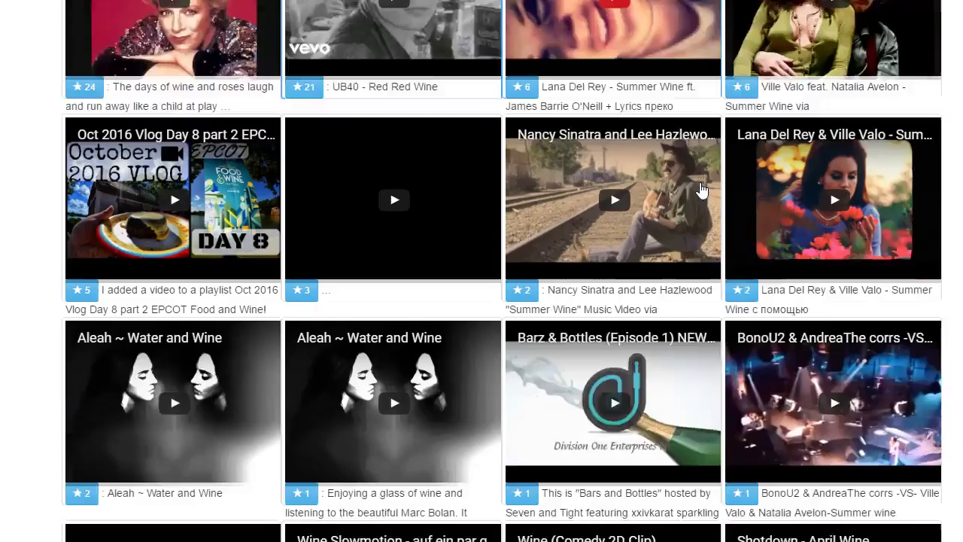
scroll(701, 190, down, 2)
scroll(701, 191, down, 5)
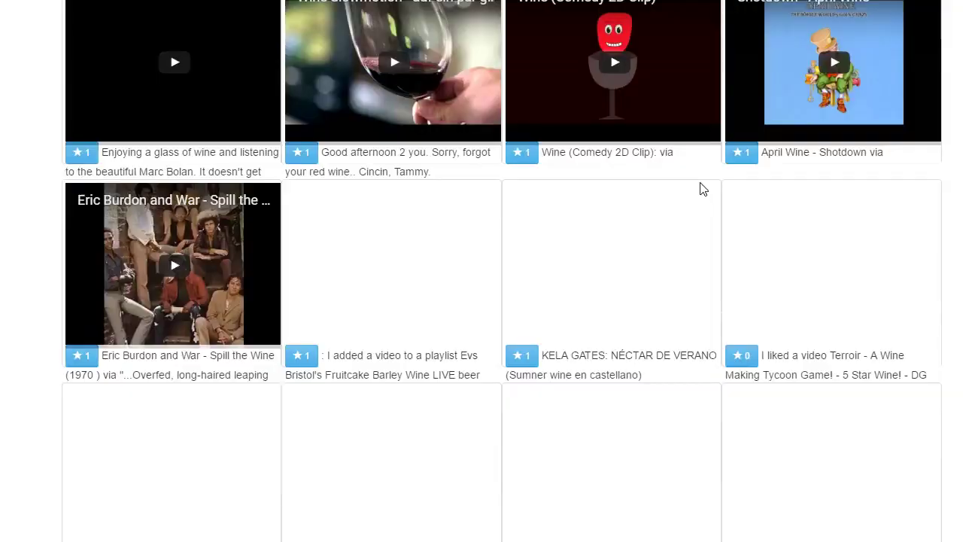
scroll(696, 190, up, 2)
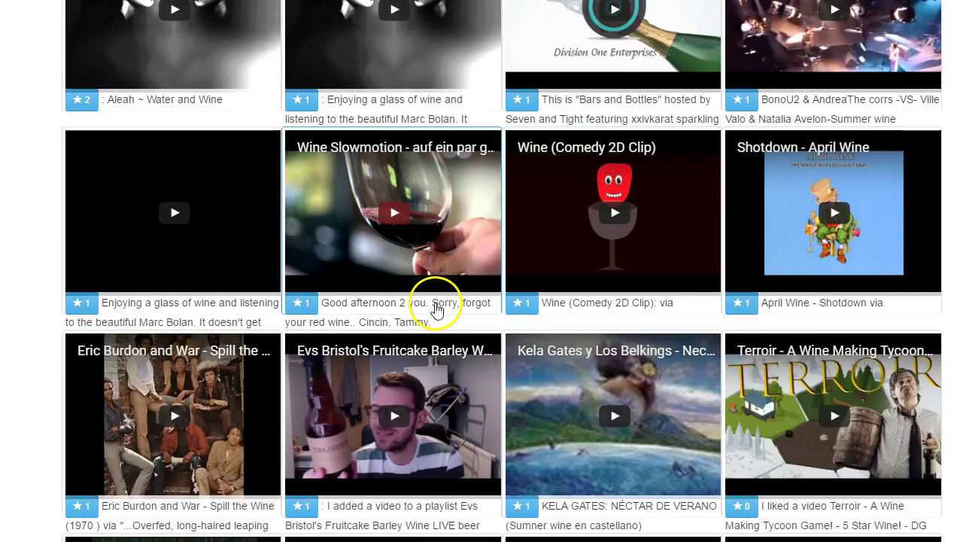
scroll(436, 309, down, 3)
scroll(436, 309, down, 4)
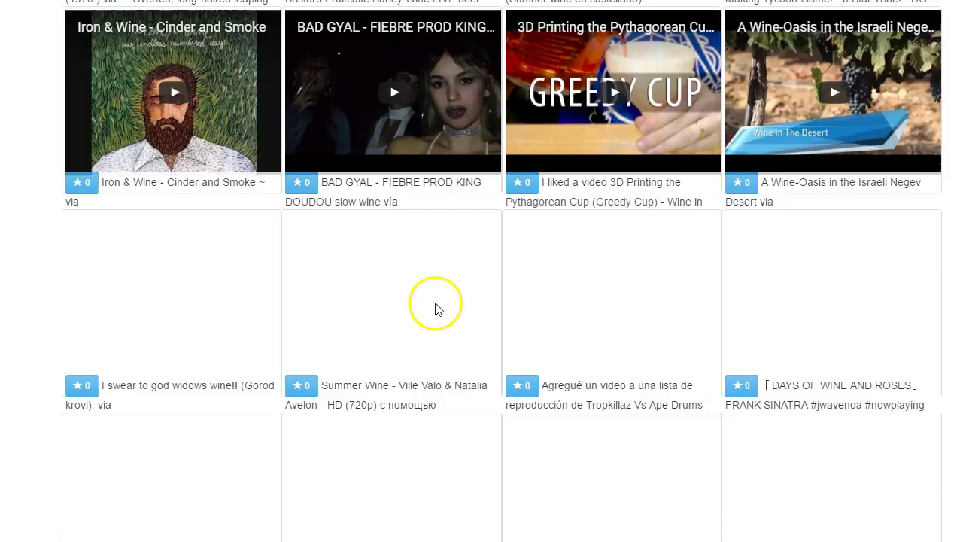
Search social media videos for "wine funny".
scroll(495, 236, up, 10)
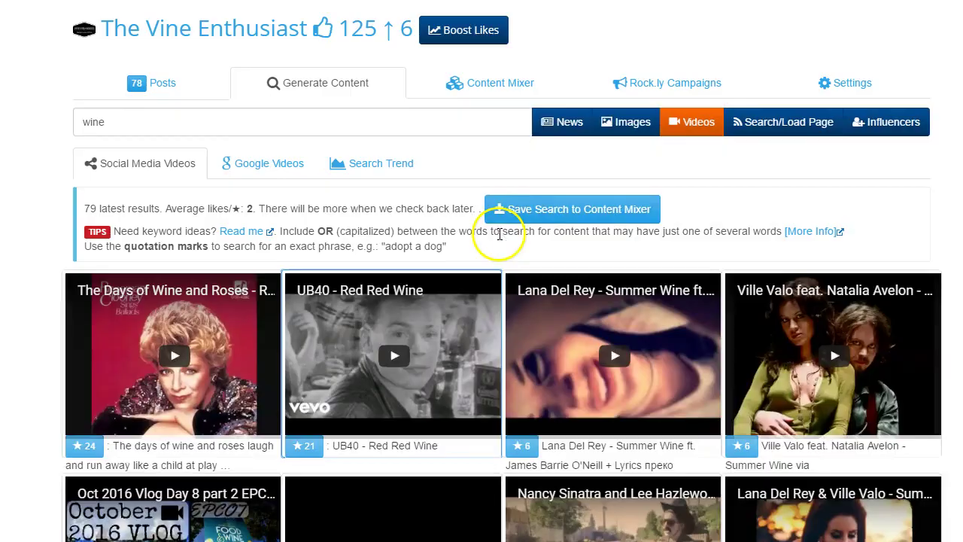
click(173, 122)
text(funny)
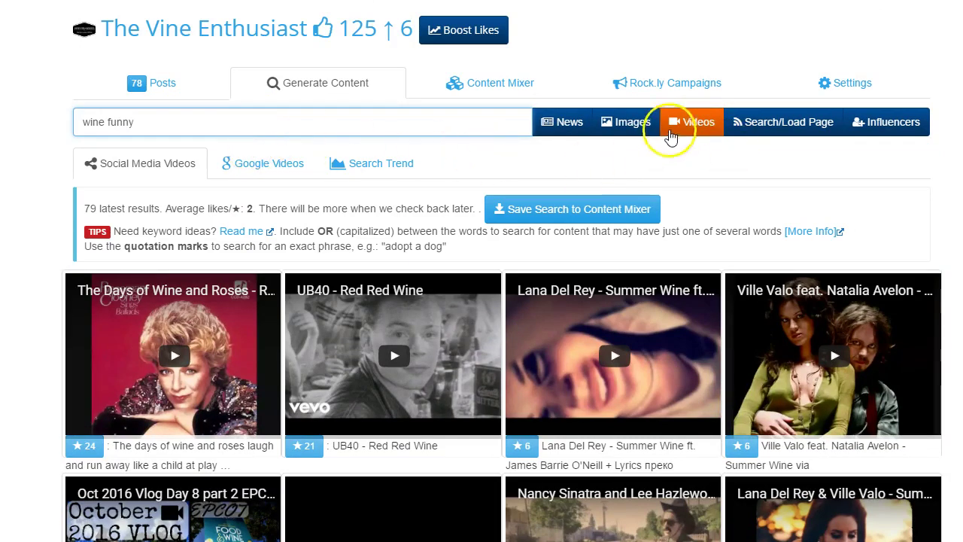
click(672, 132)
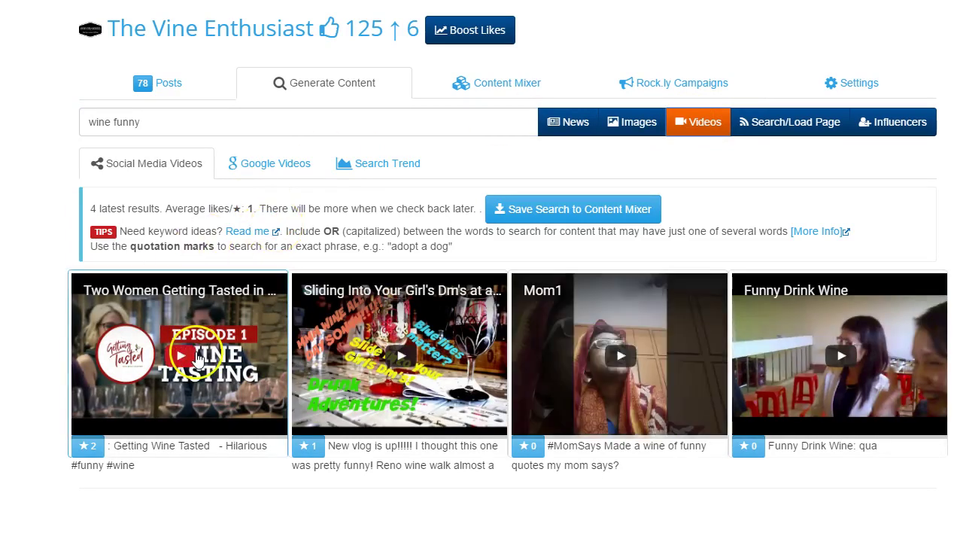
Fetch the "Getting Wine Tasted - Hilarious" video as a native Facebook video and add its post to the queue.
click(178, 445)
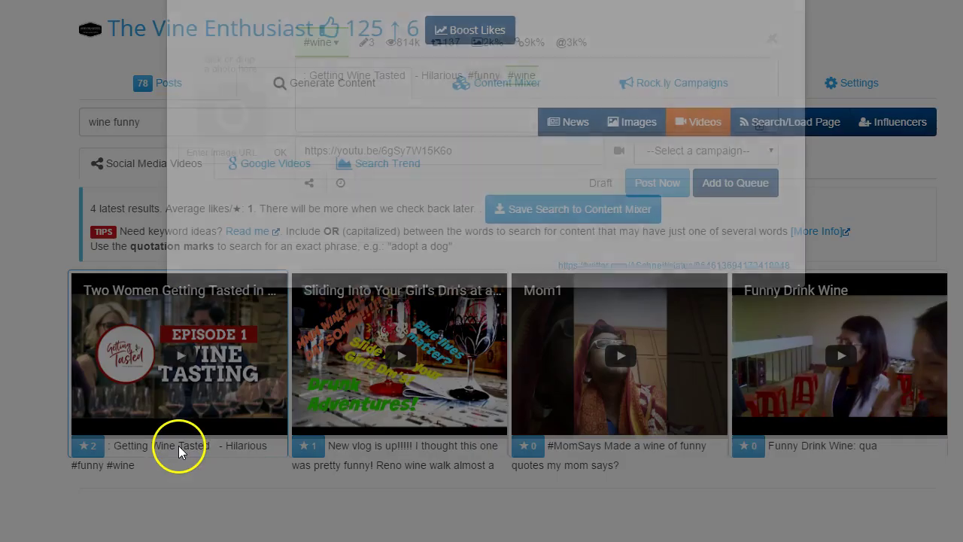
click(620, 149)
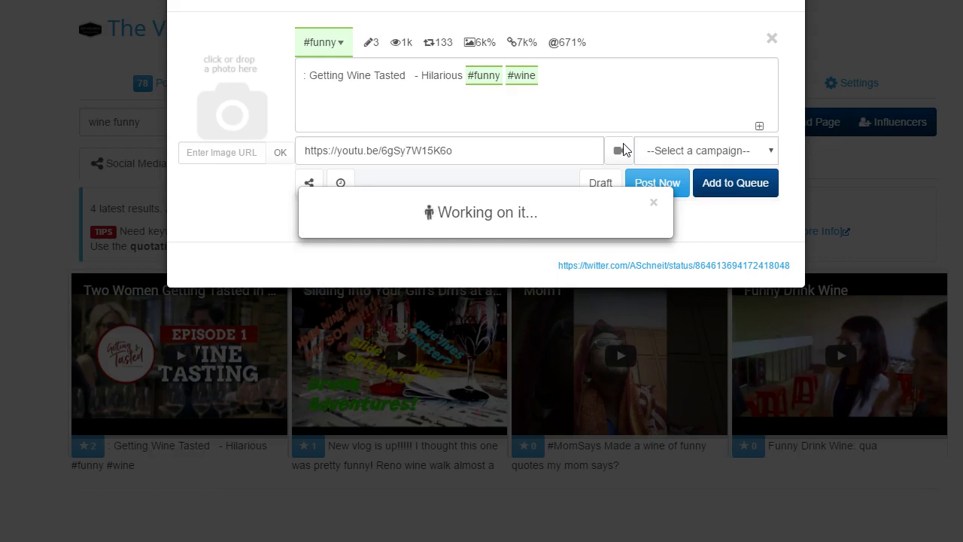
click(618, 149)
click(477, 208)
click(477, 206)
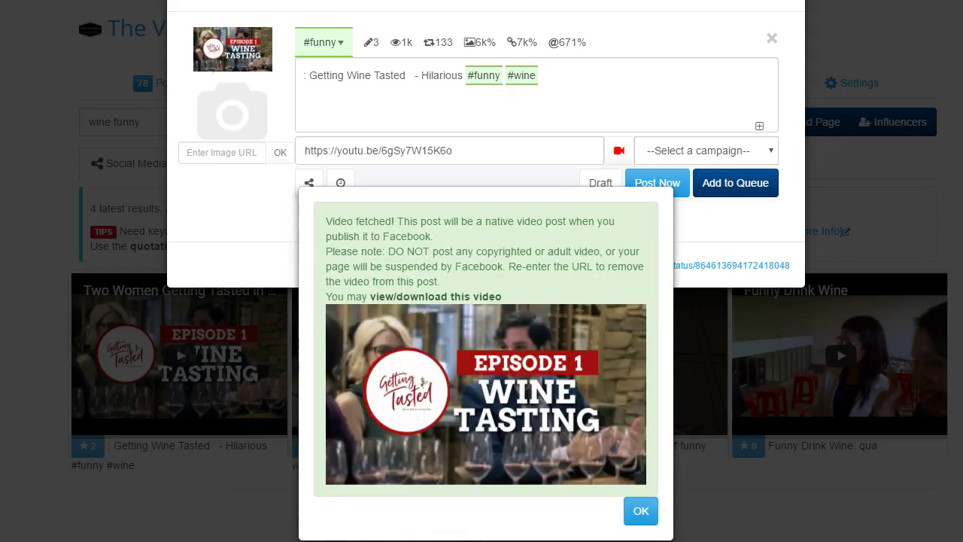
click(639, 510)
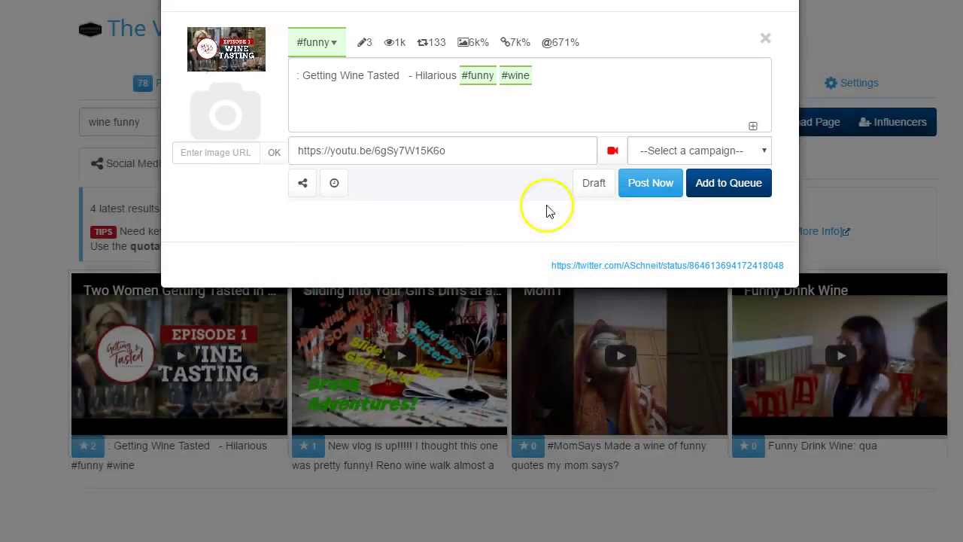
click(728, 183)
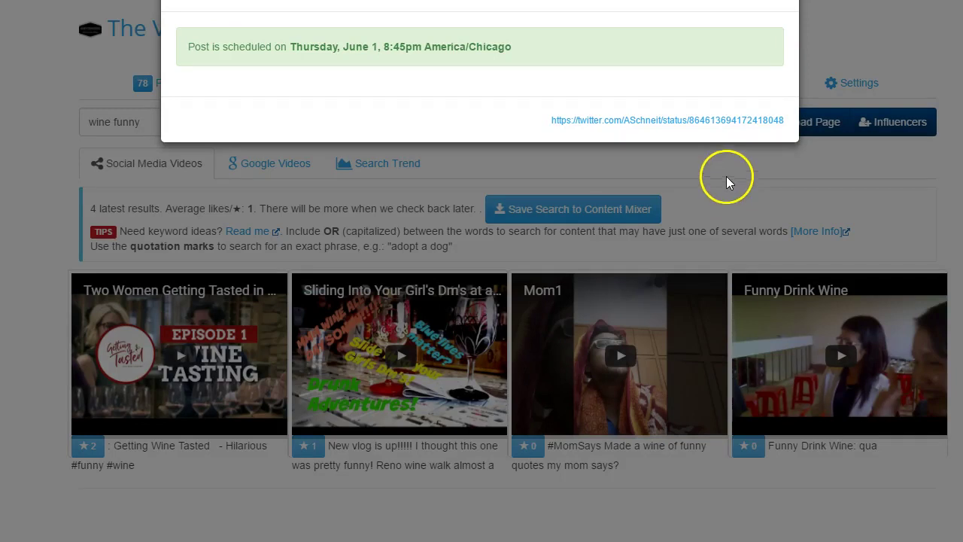
Switch to Facebook and look through the wine search results for posts worth sharing.
click(612, 22)
click(70, 505)
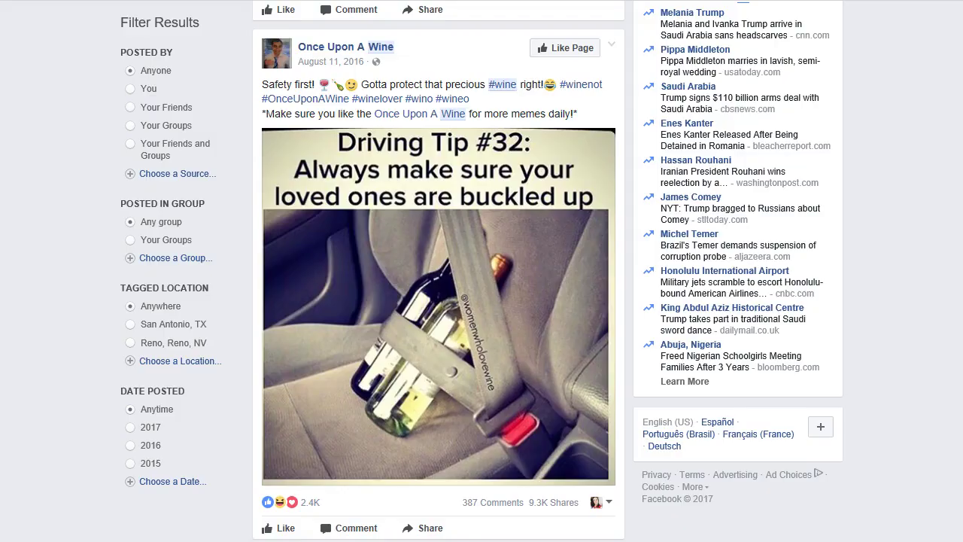
scroll(394, 276, up, 15)
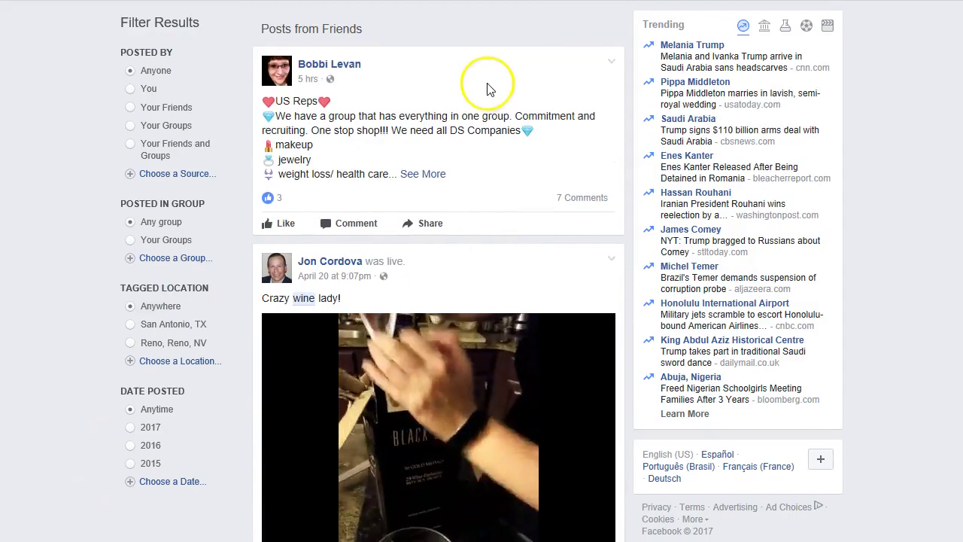
scroll(461, 175, down, 6)
scroll(460, 174, down, 20)
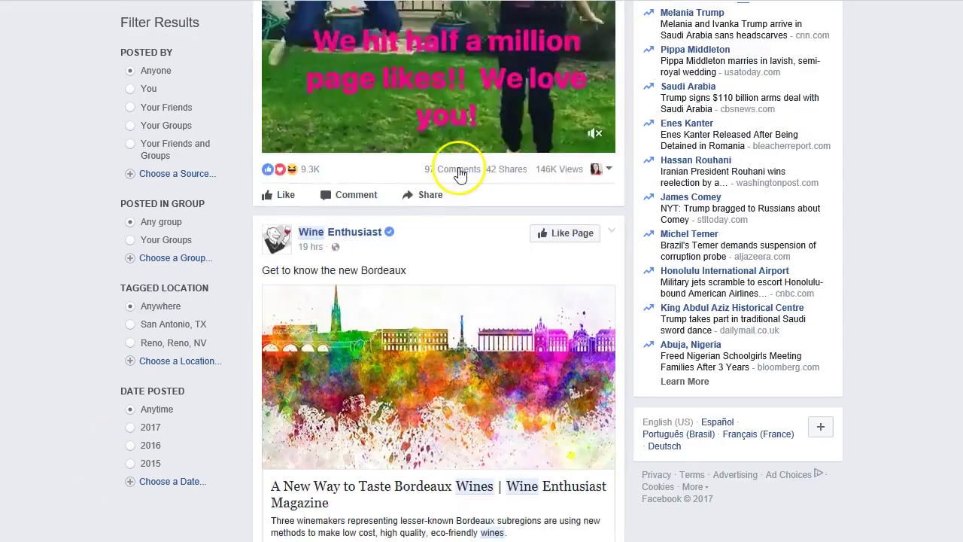
scroll(461, 175, down, 20)
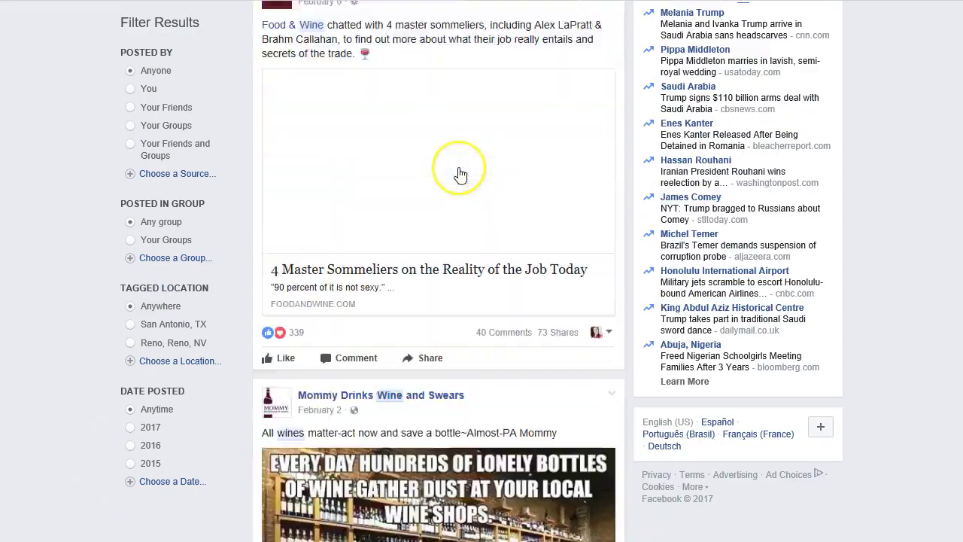
scroll(460, 175, down, 20)
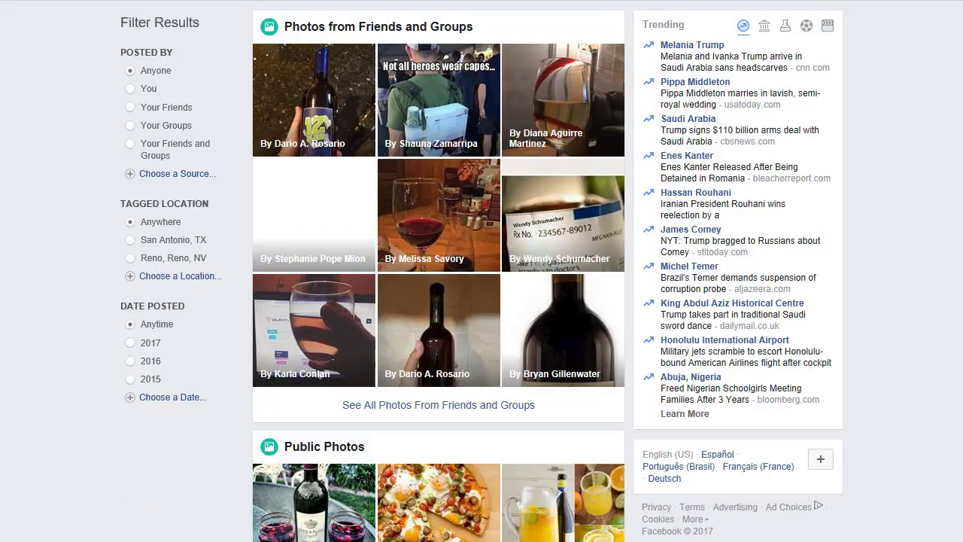
Open the "I make wine disappear" image in Facebook's public photos and copy its post URL from the embed code generator.
scroll(473, 135, down, 3)
scroll(512, 196, up, 1)
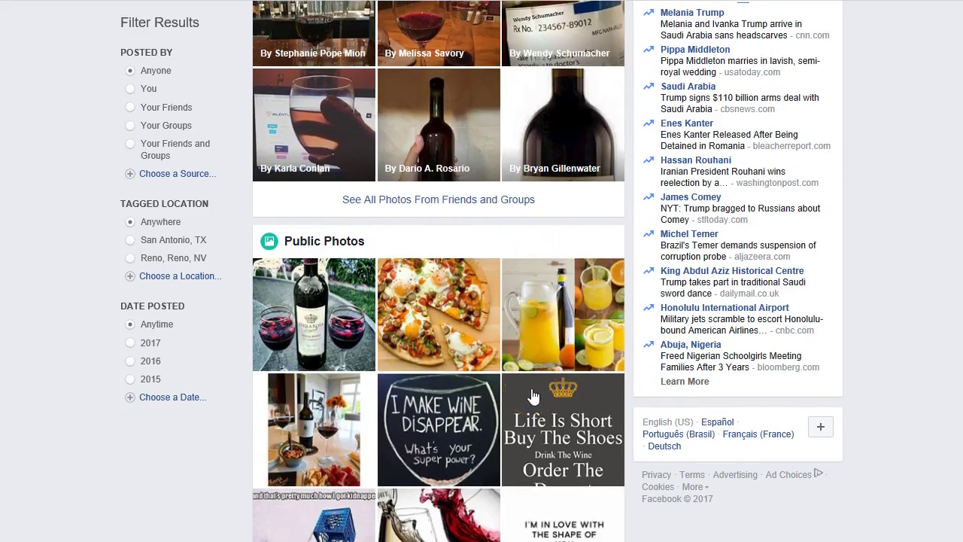
click(431, 421)
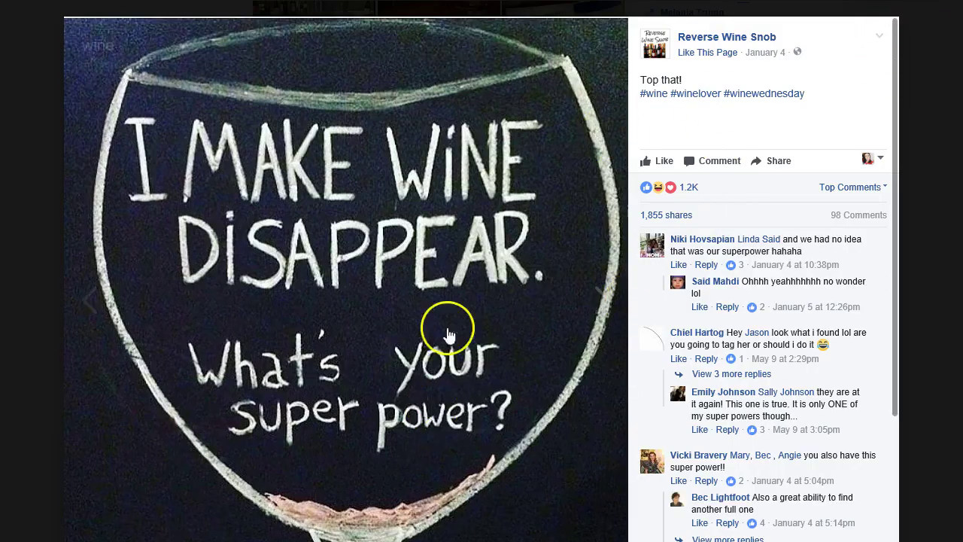
click(525, 538)
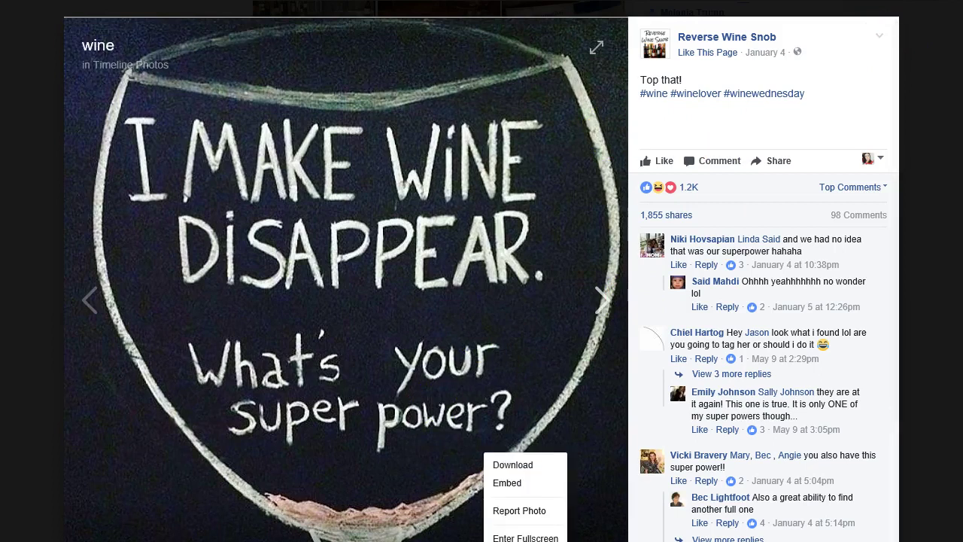
click(527, 486)
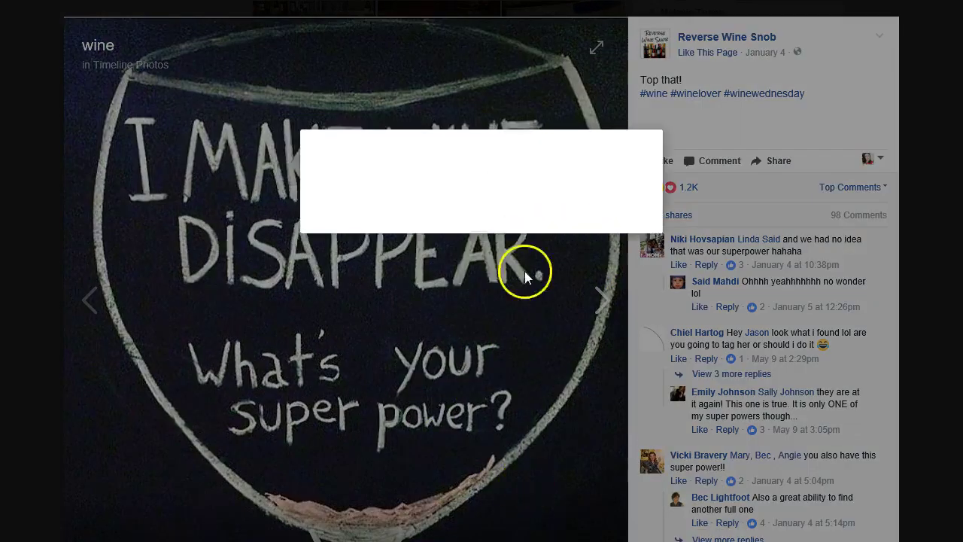
click(412, 229)
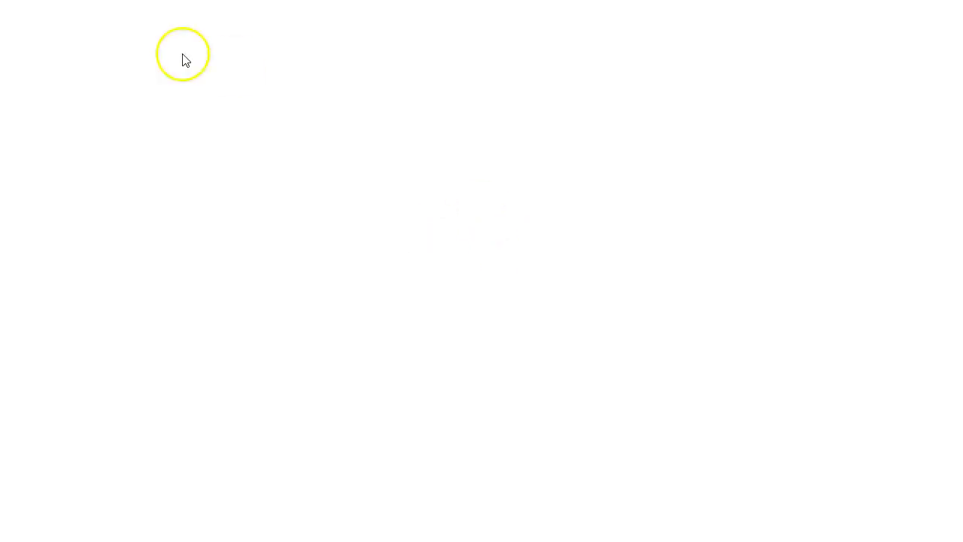
triple_click(400, 92)
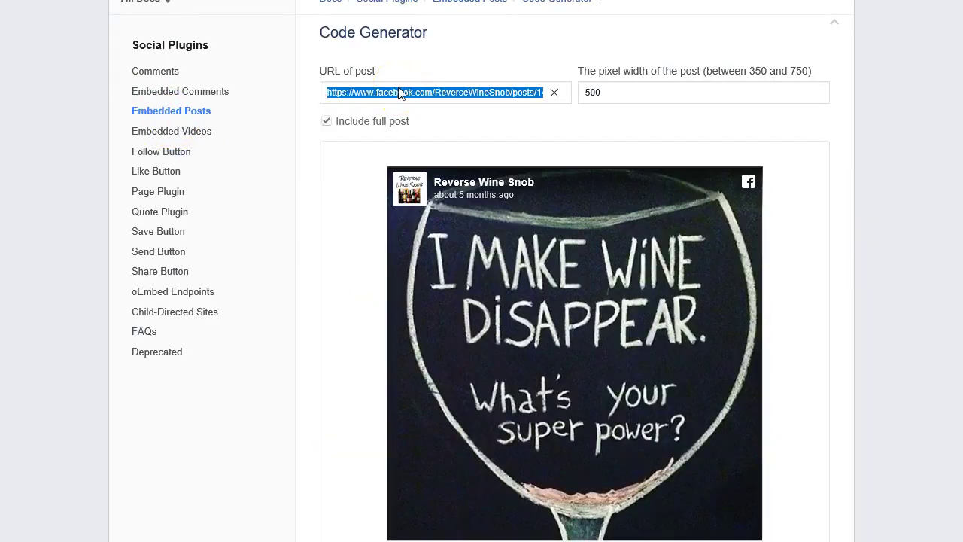
right_click(401, 93)
click(420, 154)
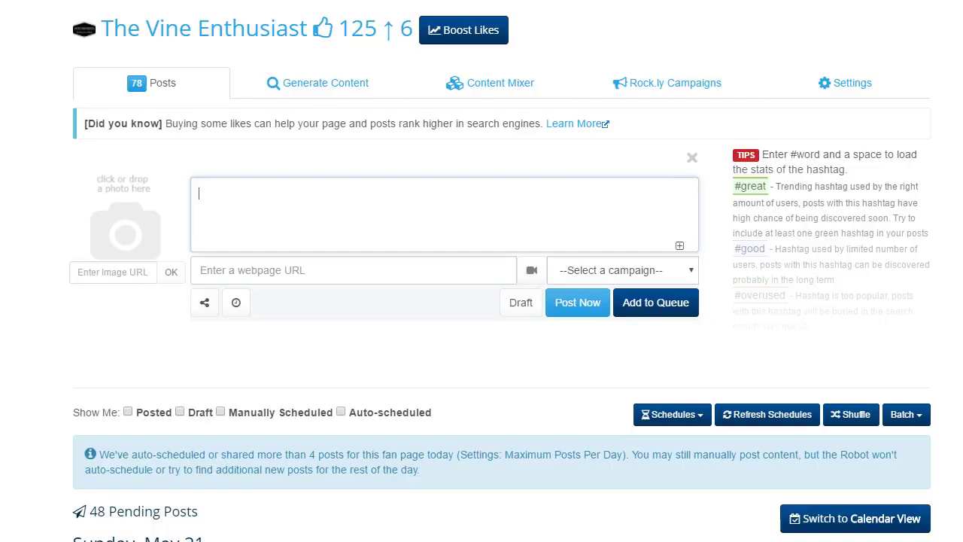
In Fanpage Robot, queue a post with the copied Reverse Wine Snob link and the message "What's yours?".
click(366, 239)
click(374, 276)
key(ctrl+v)
click(360, 206)
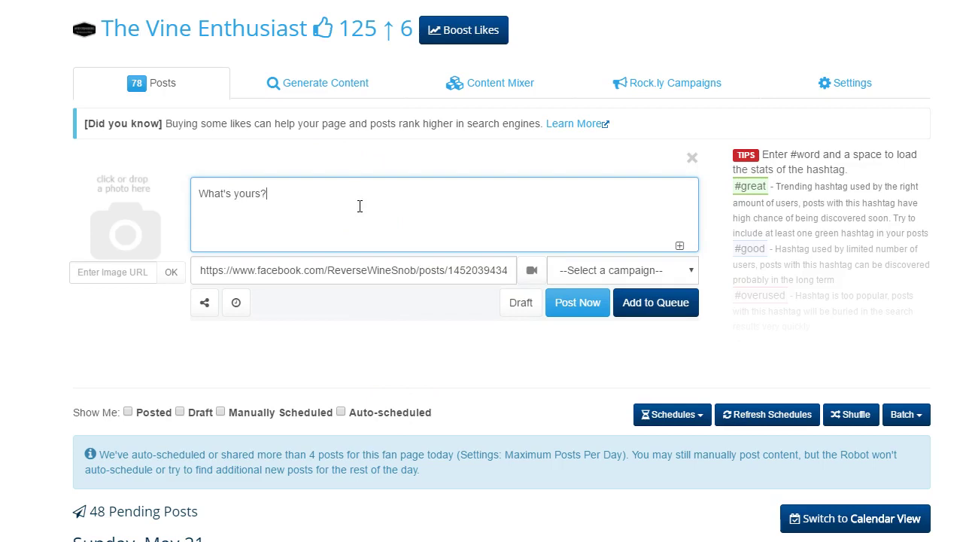
click(632, 302)
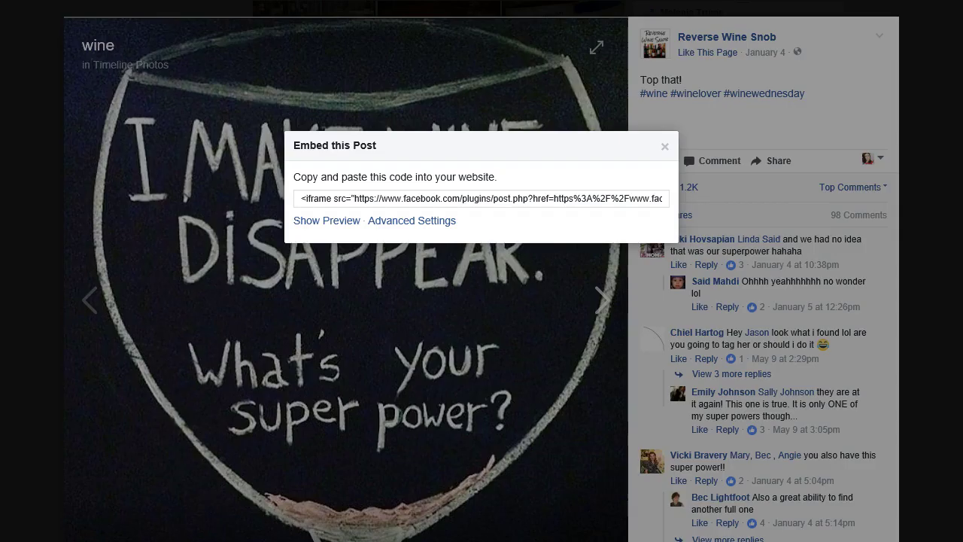
Close the embedded photo on Facebook and examine the full set of public wine photos for more images worth posting.
click(946, 47)
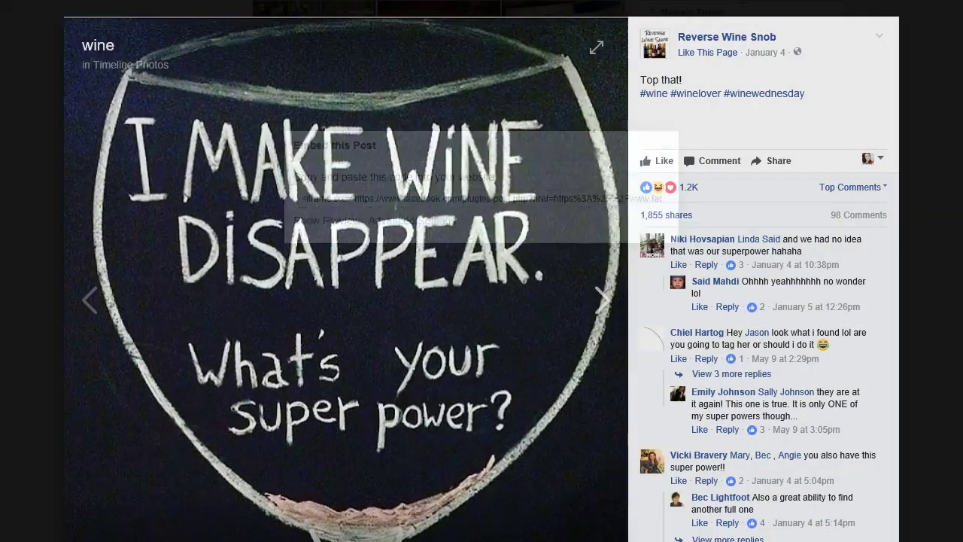
key(Escape)
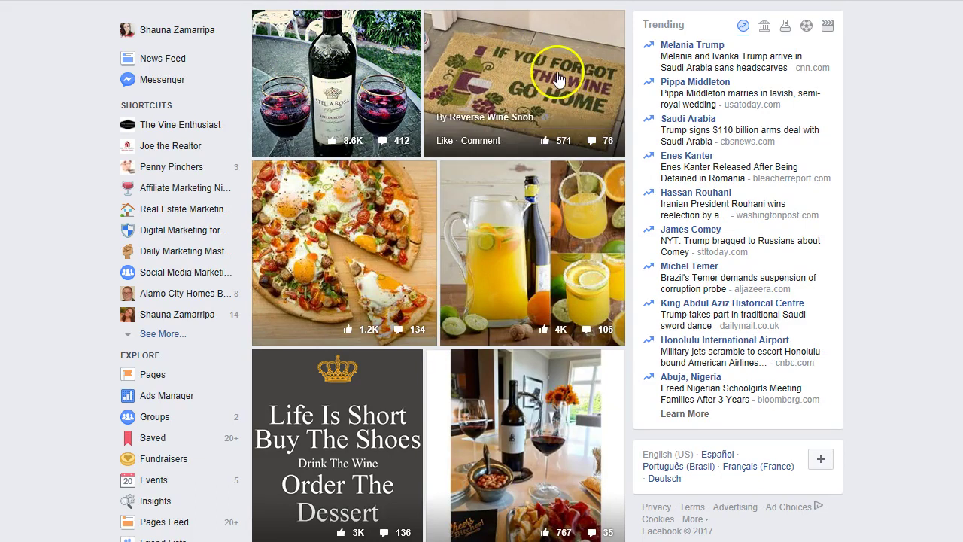
scroll(499, 457, down, 5)
scroll(499, 457, down, 10)
scroll(499, 460, down, 8)
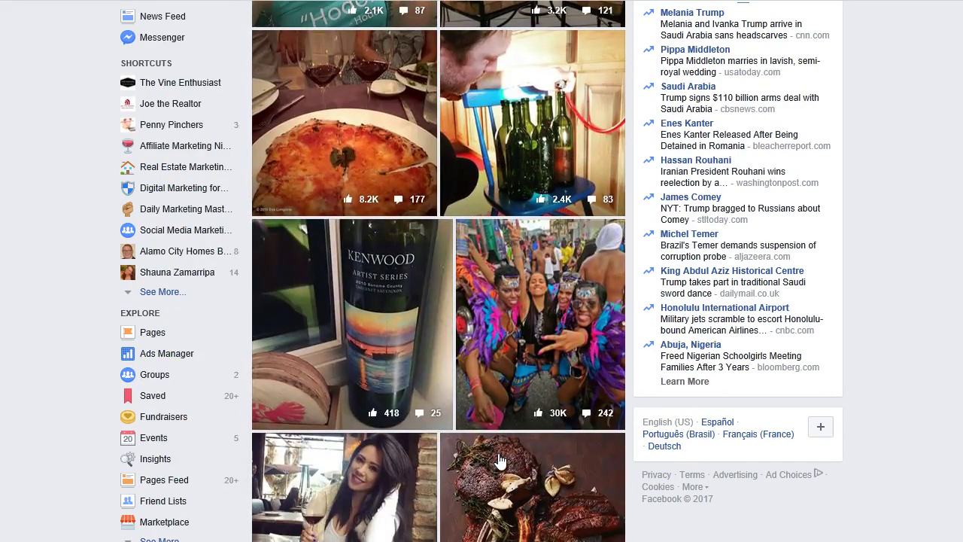
scroll(499, 460, up, 15)
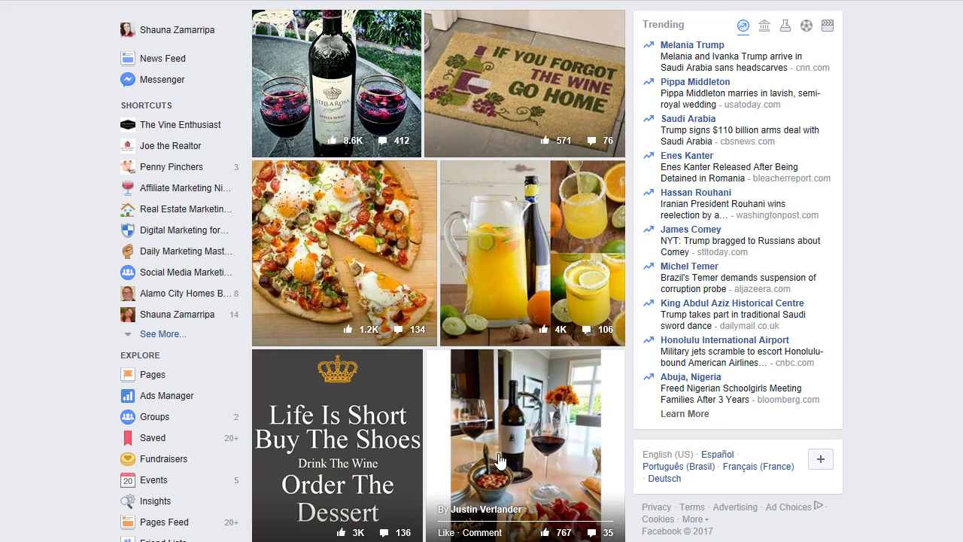
scroll(521, 435, down, 15)
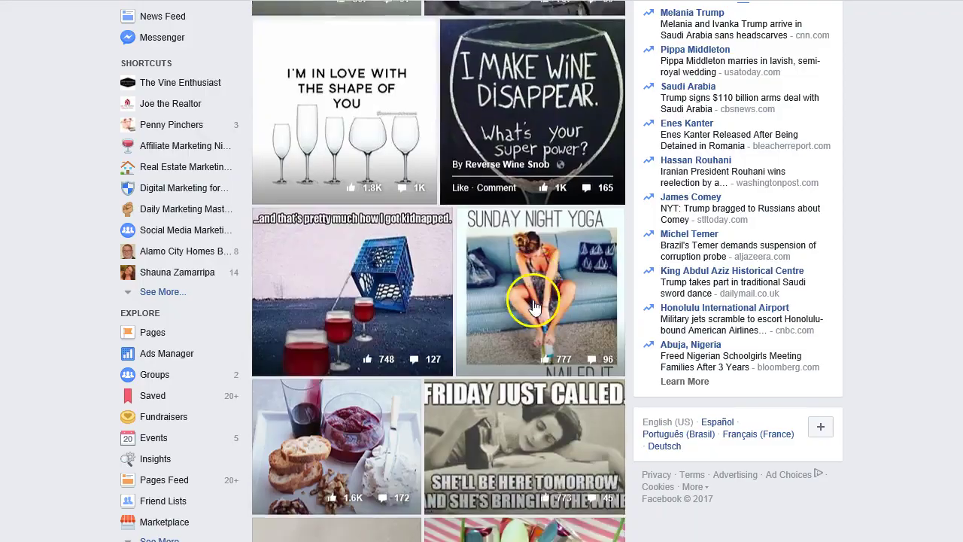
scroll(533, 305, down, 15)
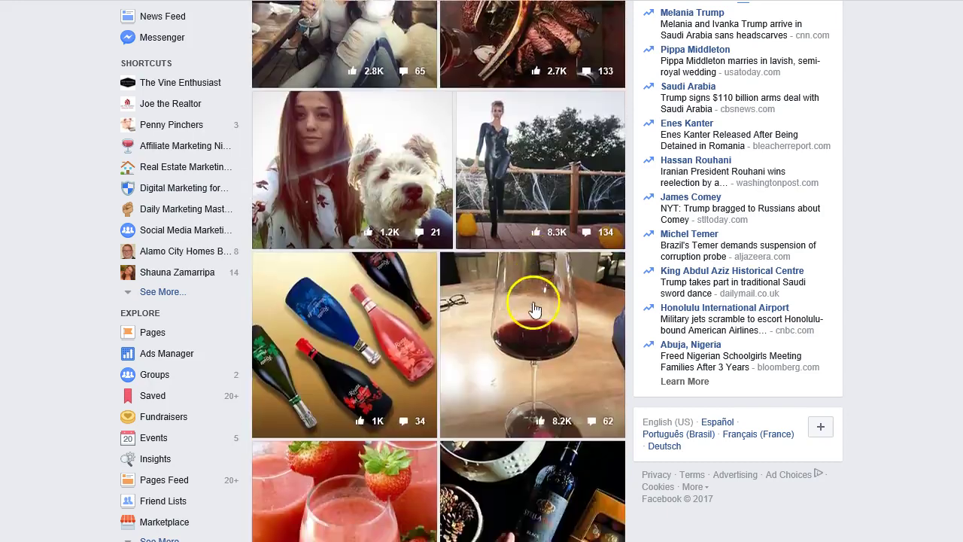
scroll(533, 310, down, 10)
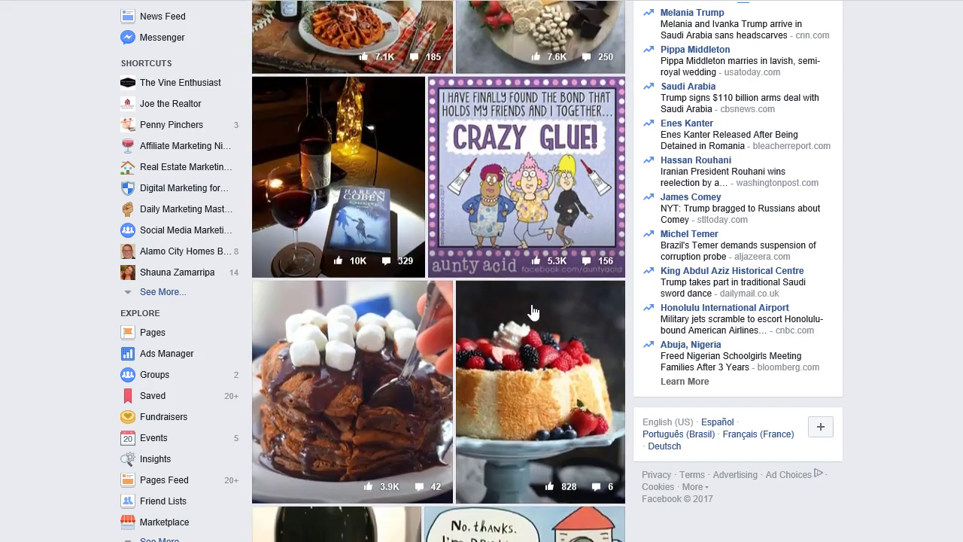
scroll(533, 310, down, 8)
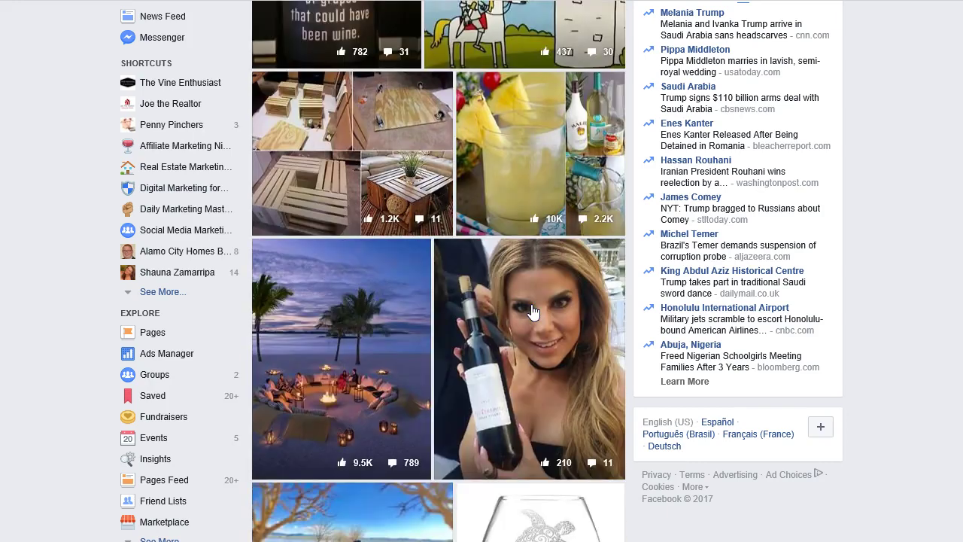
scroll(533, 315, up, 15)
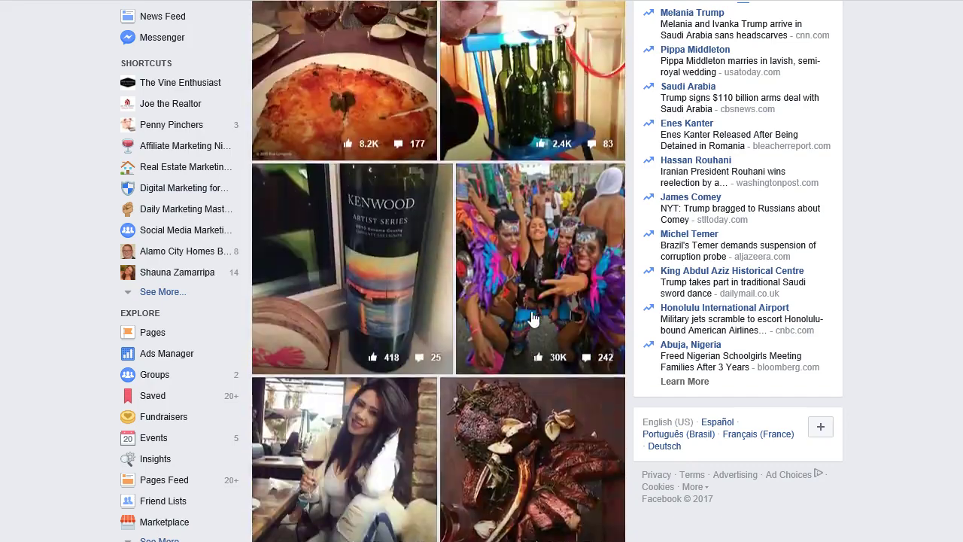
scroll(531, 318, up, 10)
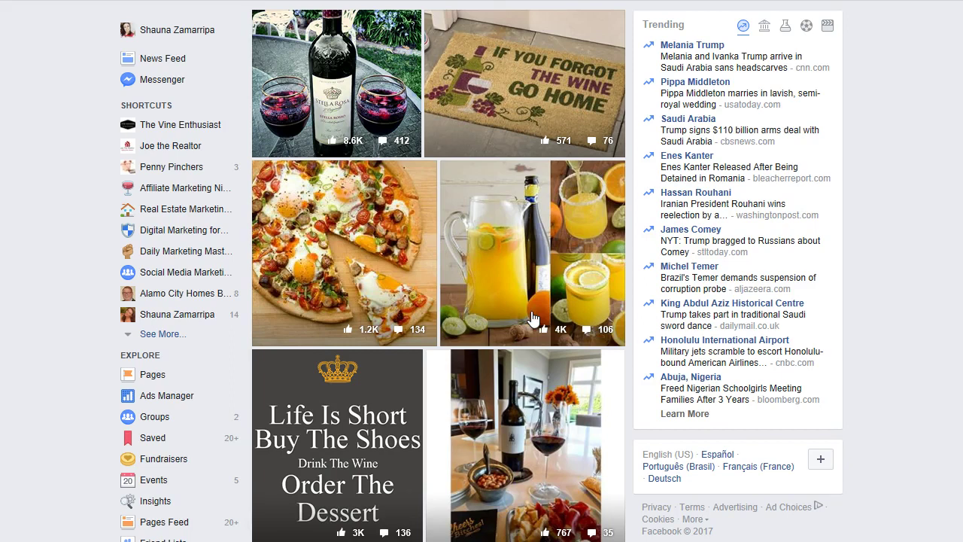
click(529, 301)
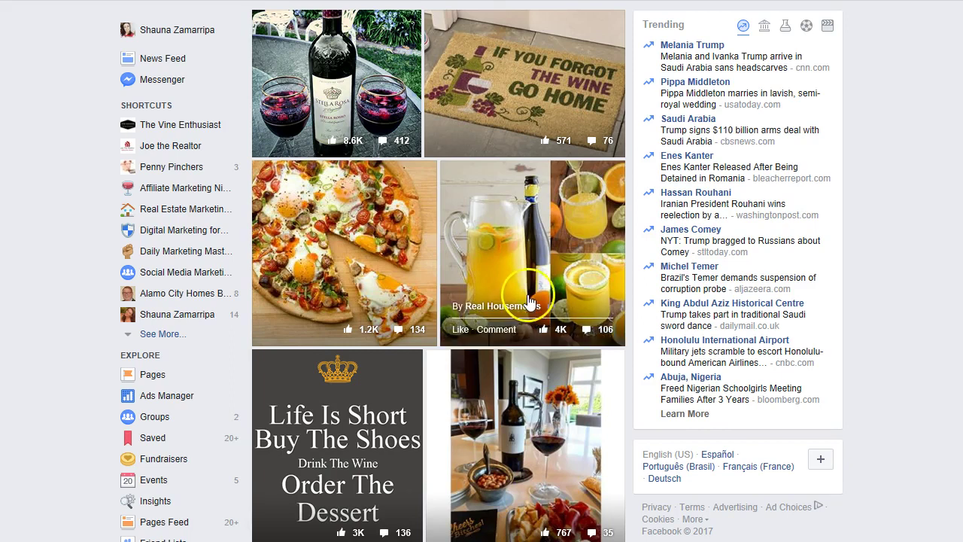
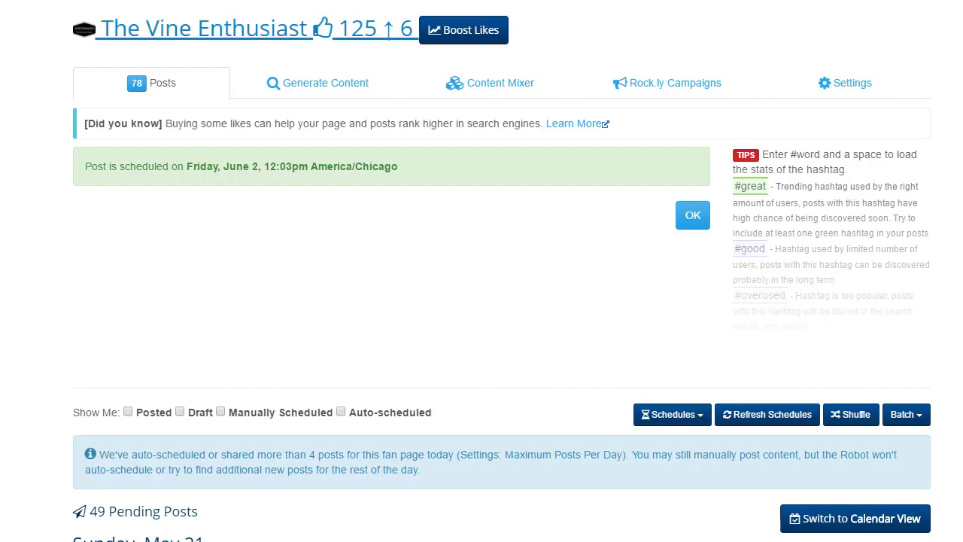
Reset the post composer in Fanpage Robot and review the pending Facebook posts day by day from Sunday, May 21 to Friday, June 2.
click(159, 89)
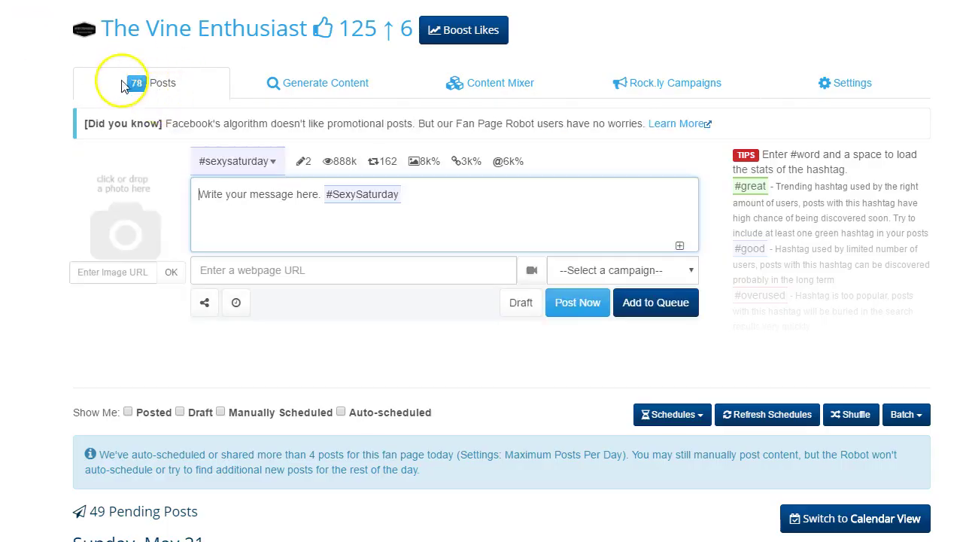
scroll(129, 133, down, 6)
scroll(133, 137, up, 2)
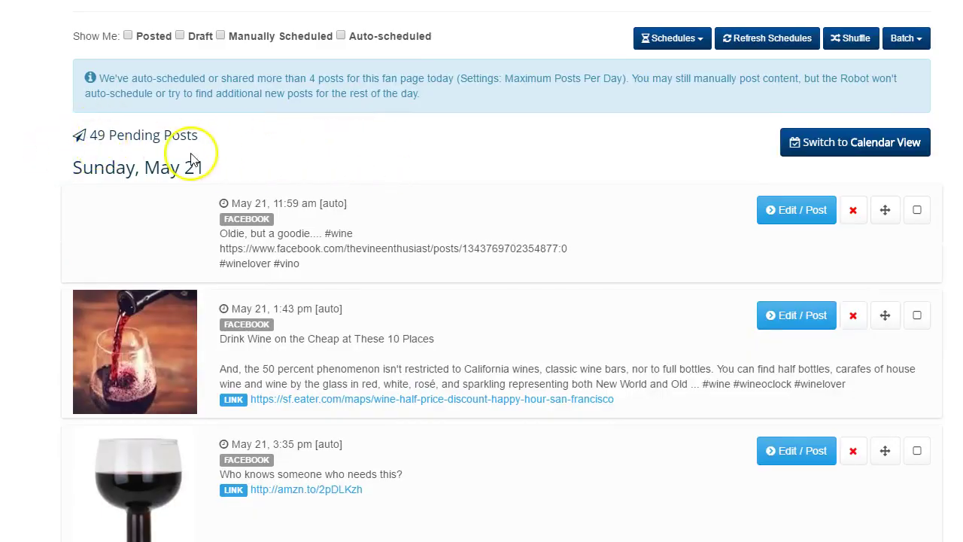
scroll(541, 218, down, 15)
scroll(540, 223, down, 20)
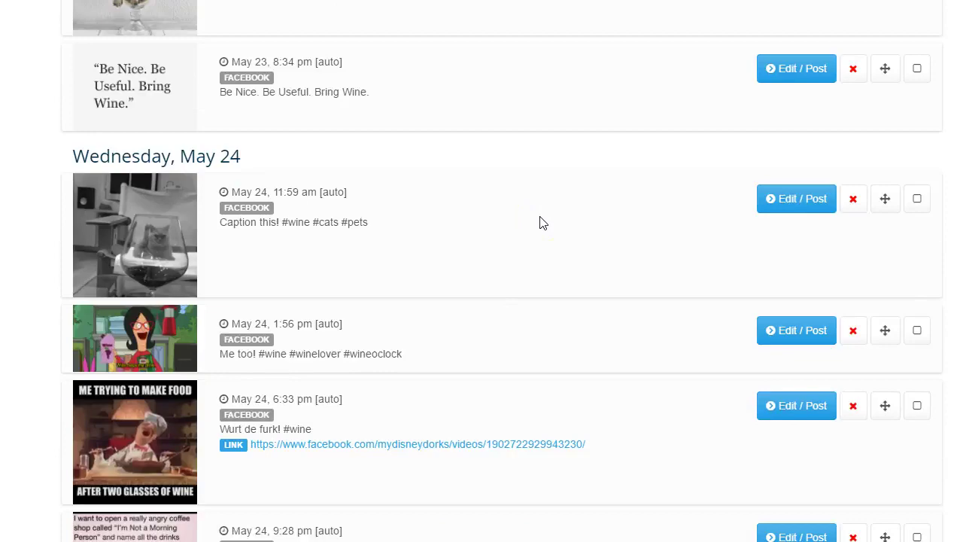
scroll(540, 222, down, 20)
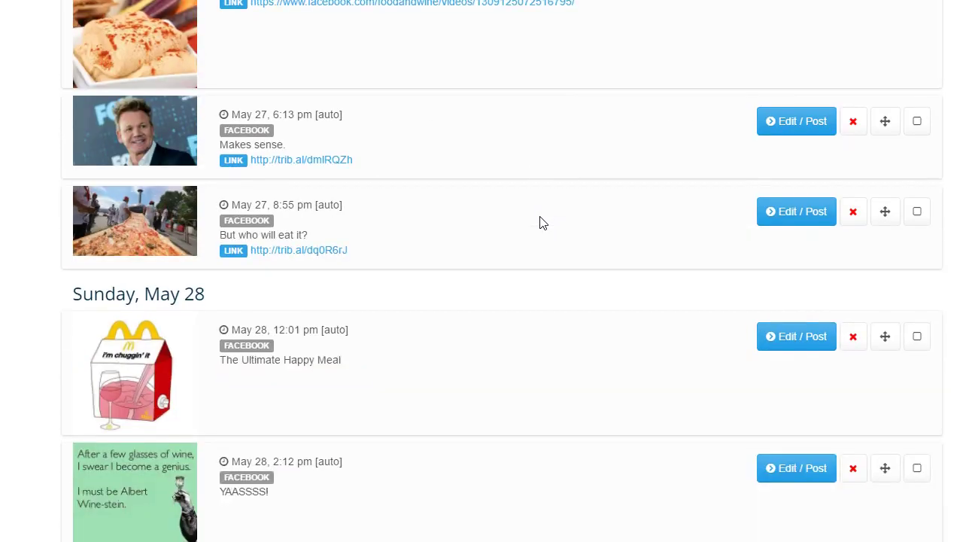
scroll(539, 222, down, 8)
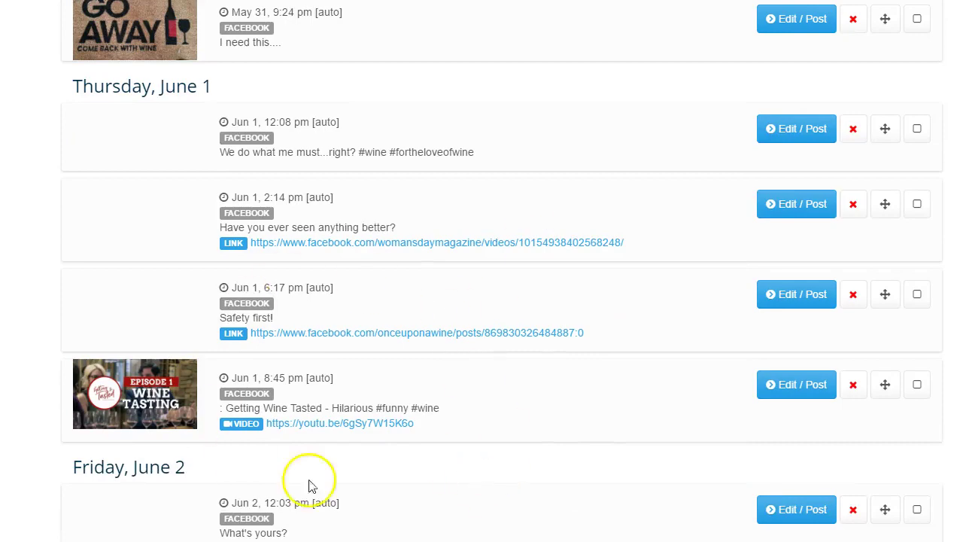
scroll(593, 249, up, 20)
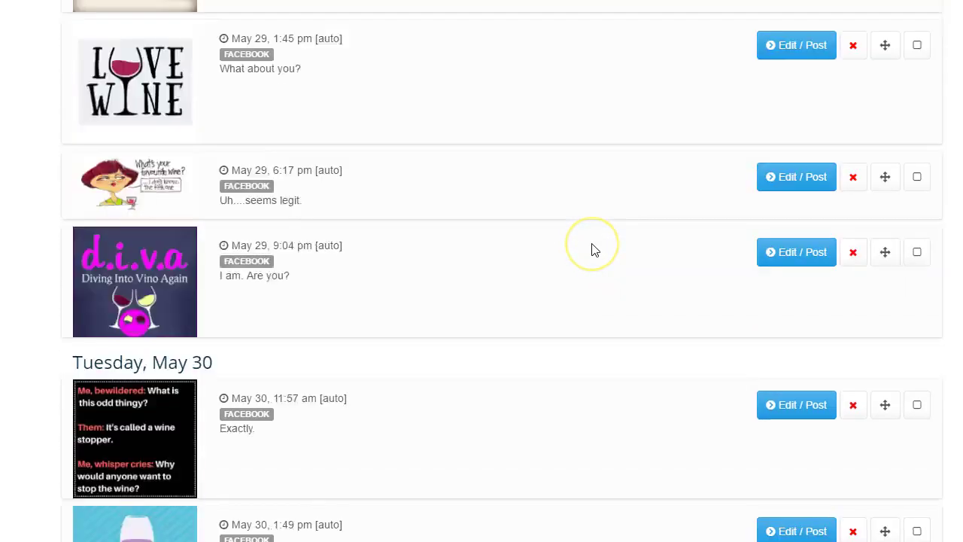
scroll(593, 249, up, 20)
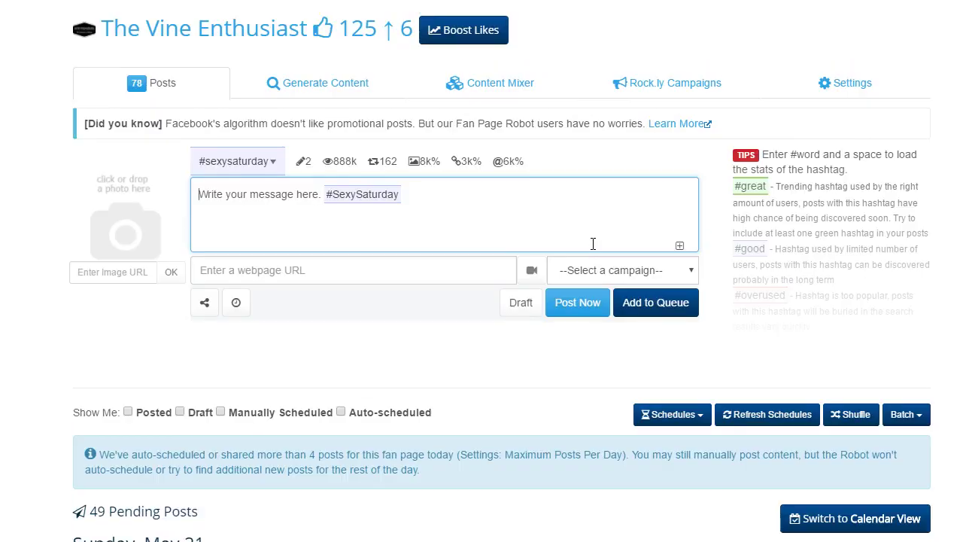
scroll(430, 198, down, 7)
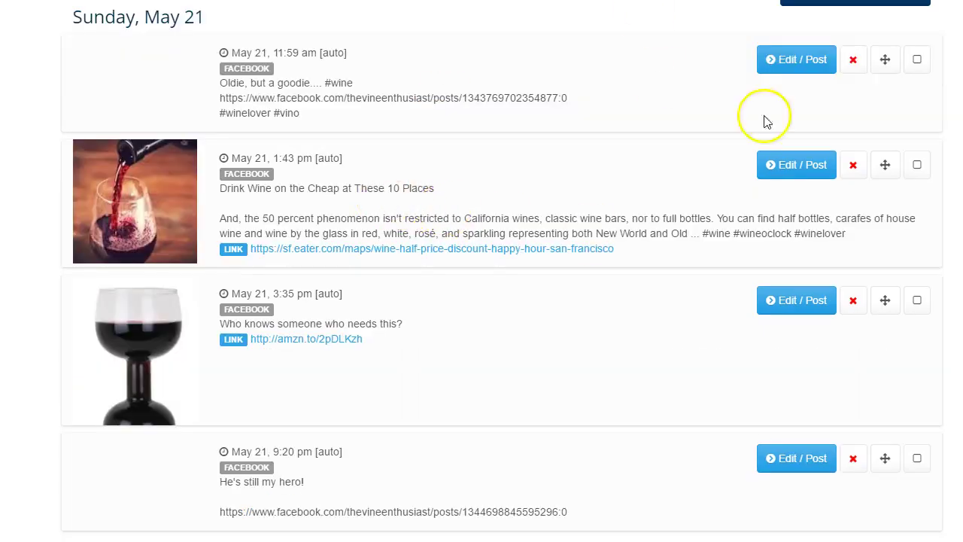
scroll(456, 218, up, 4)
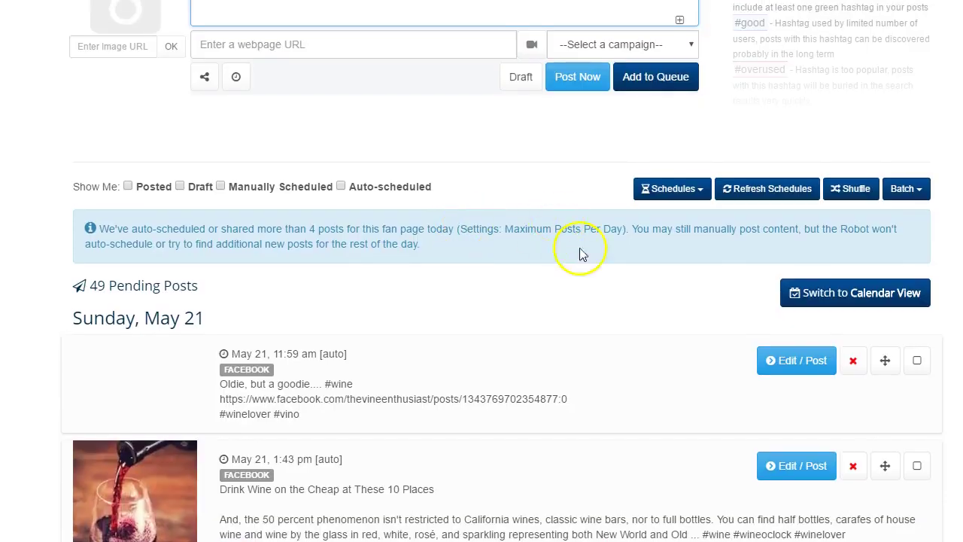
Shuffle the order of the pending posts in the queue and dismiss the notice.
click(865, 202)
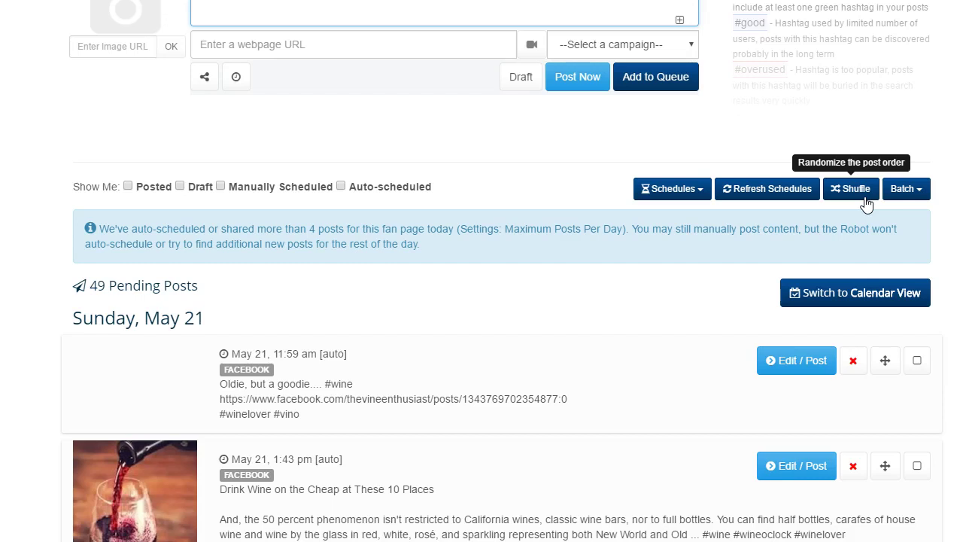
click(865, 199)
click(647, 320)
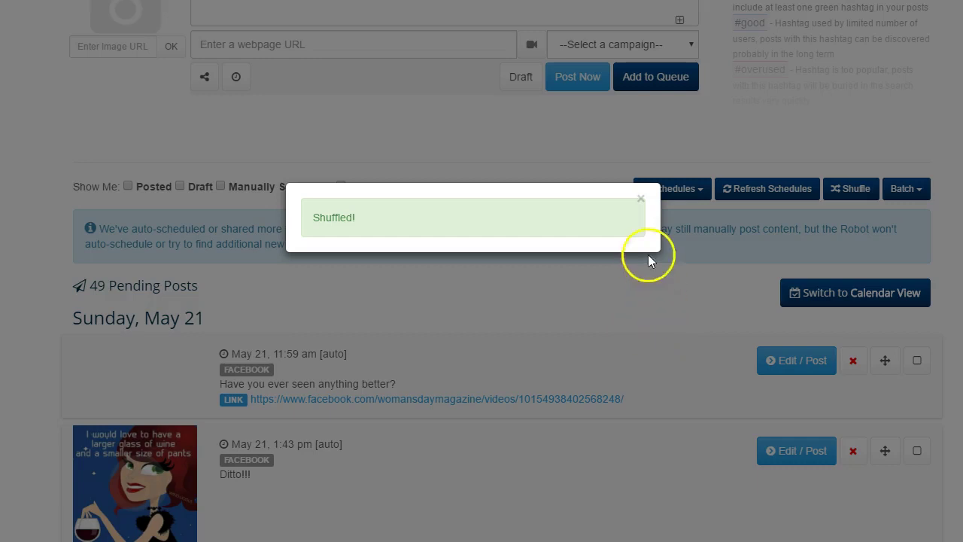
click(641, 201)
Look through the reshuffled schedule of pending posts to check how the content is spread across the days.
scroll(465, 266, down, 15)
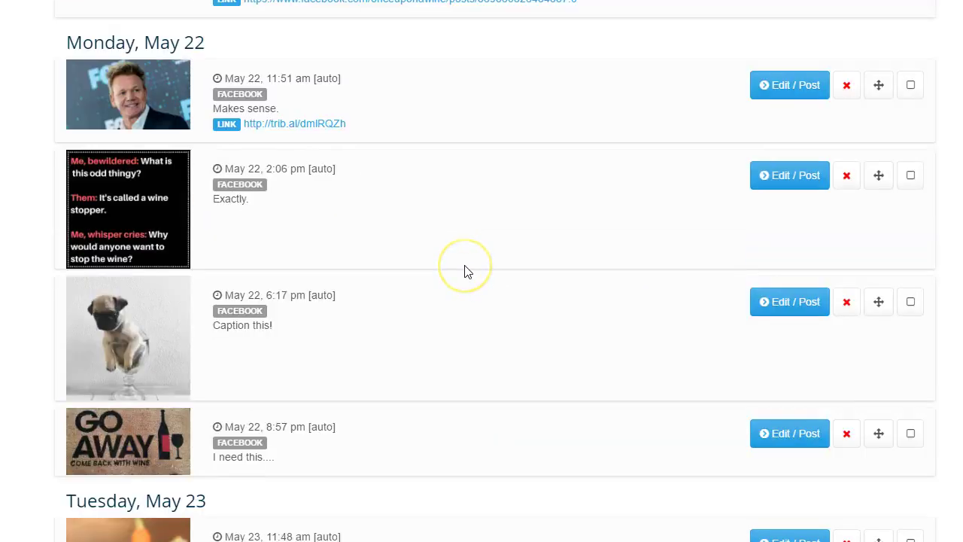
scroll(464, 272, down, 20)
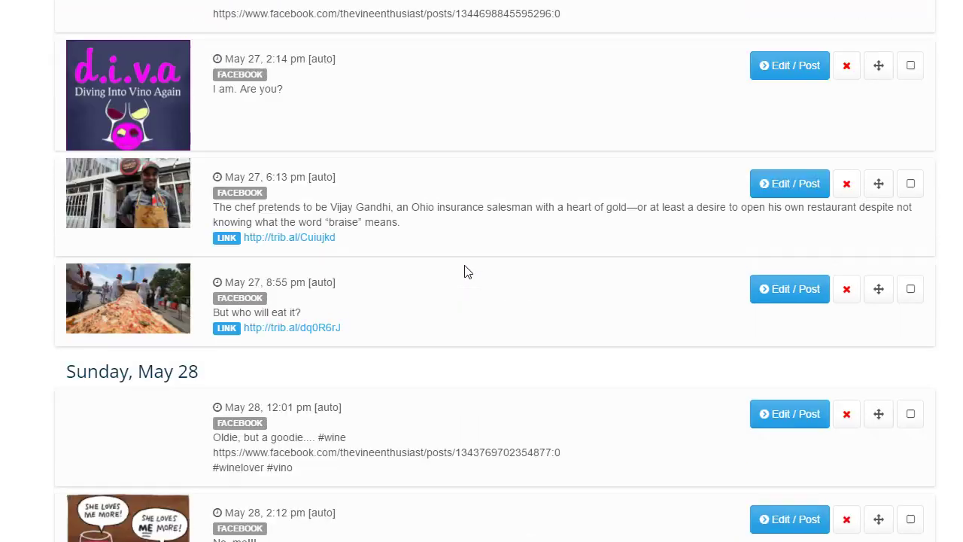
scroll(464, 272, down, 18)
scroll(465, 272, up, 8)
scroll(464, 272, up, 20)
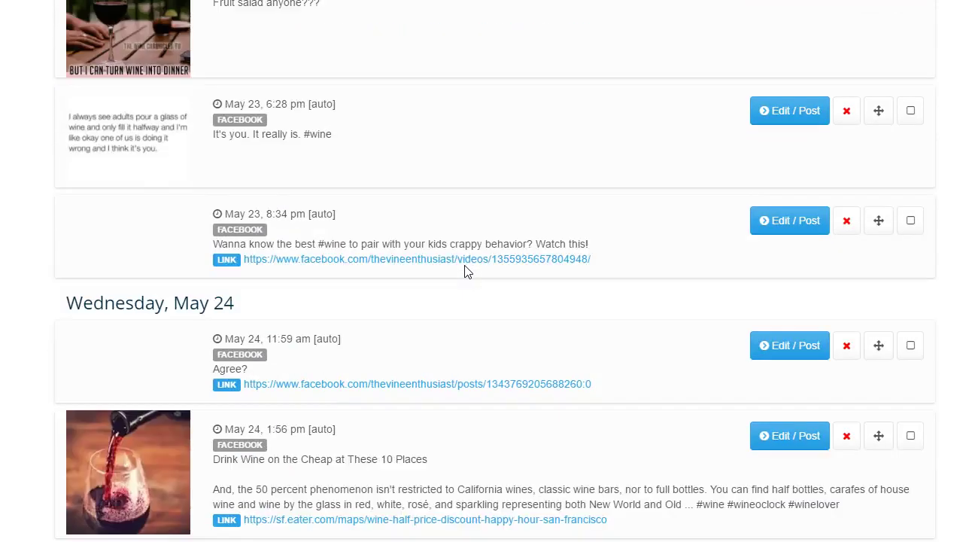
scroll(464, 272, up, 12)
scroll(464, 272, down, 3)
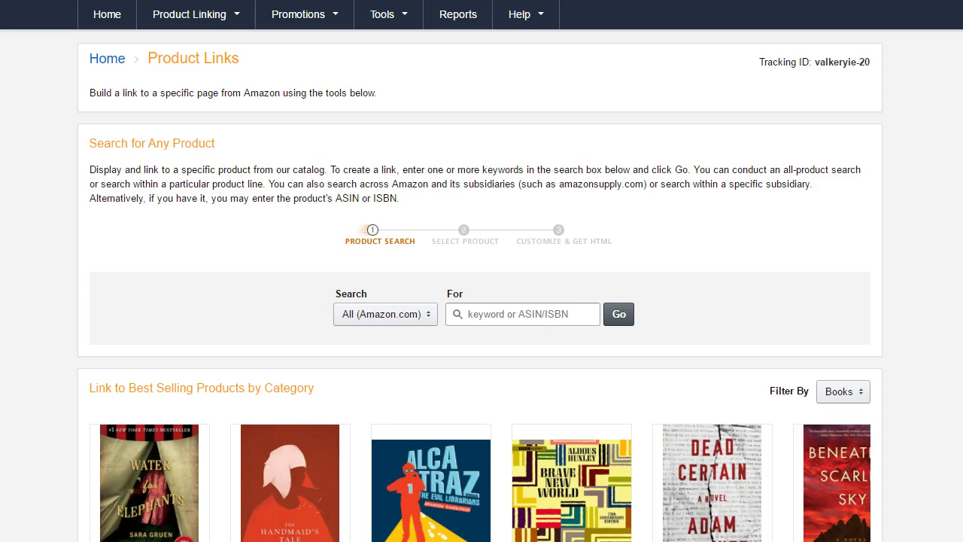
In Amazon Associates, open the Product Links page and search all of Amazon.com for "wine funny".
click(203, 19)
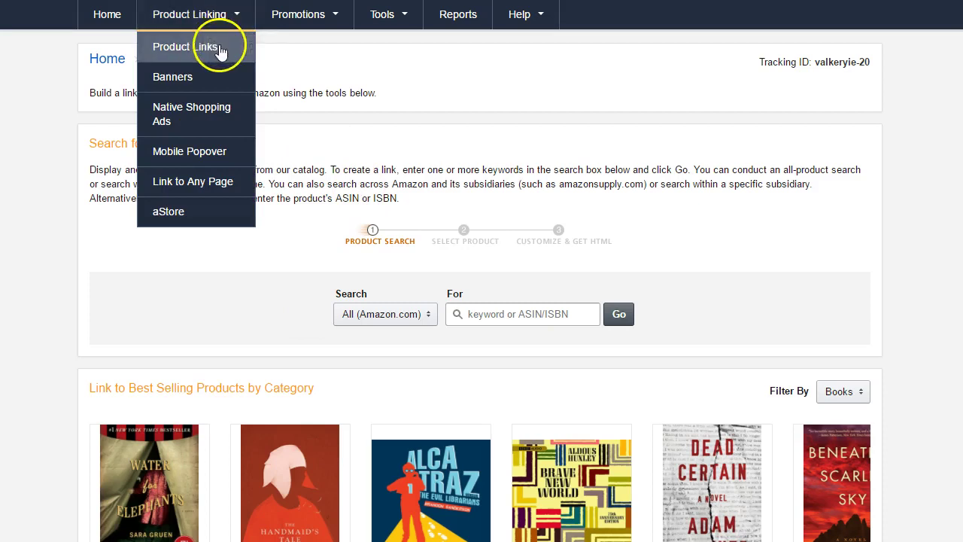
click(223, 49)
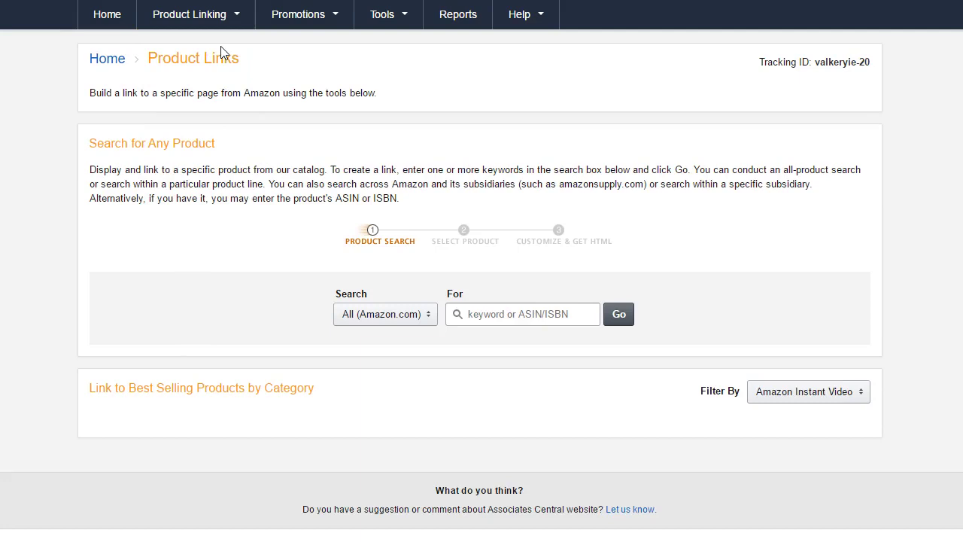
click(340, 320)
click(254, 316)
click(536, 315)
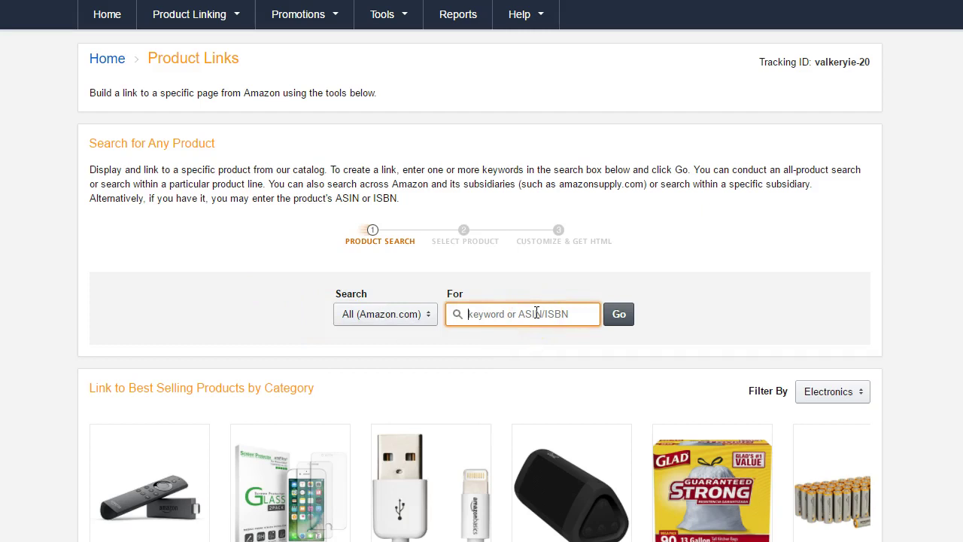
text(wine funny)
click(618, 314)
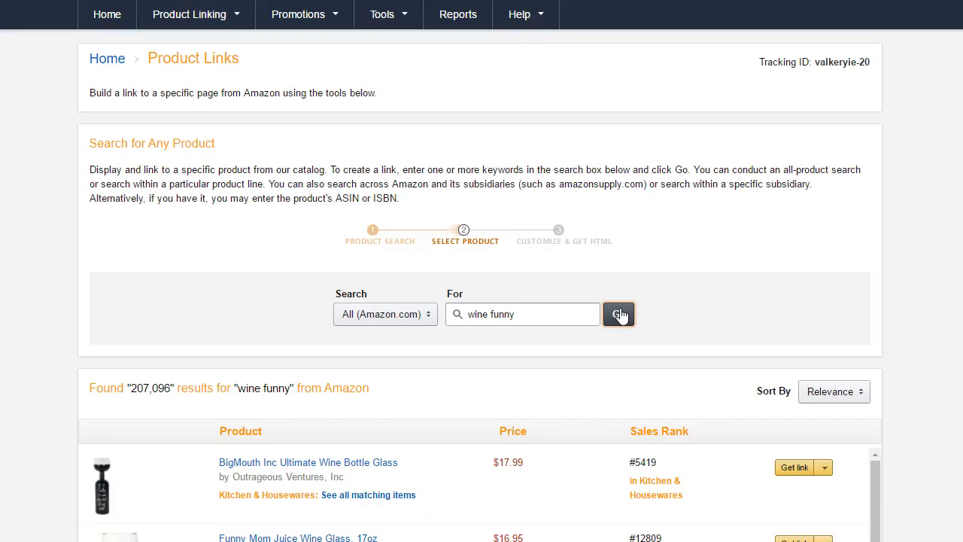
Look through the "wine funny" products and their sales ranks, and sort the results by Avg. Customer Review.
click(327, 170)
scroll(328, 170, down, 3)
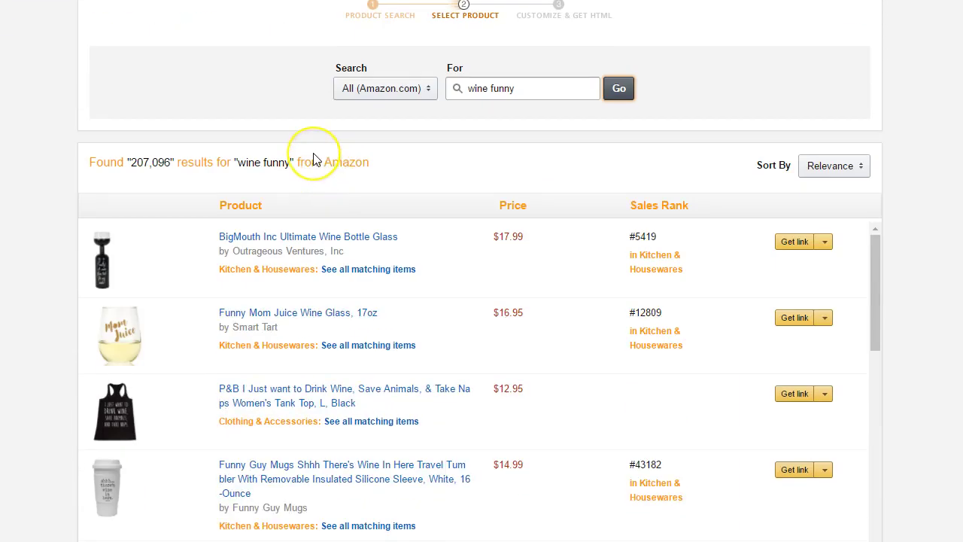
scroll(314, 158, down, 3)
scroll(314, 155, up, 7)
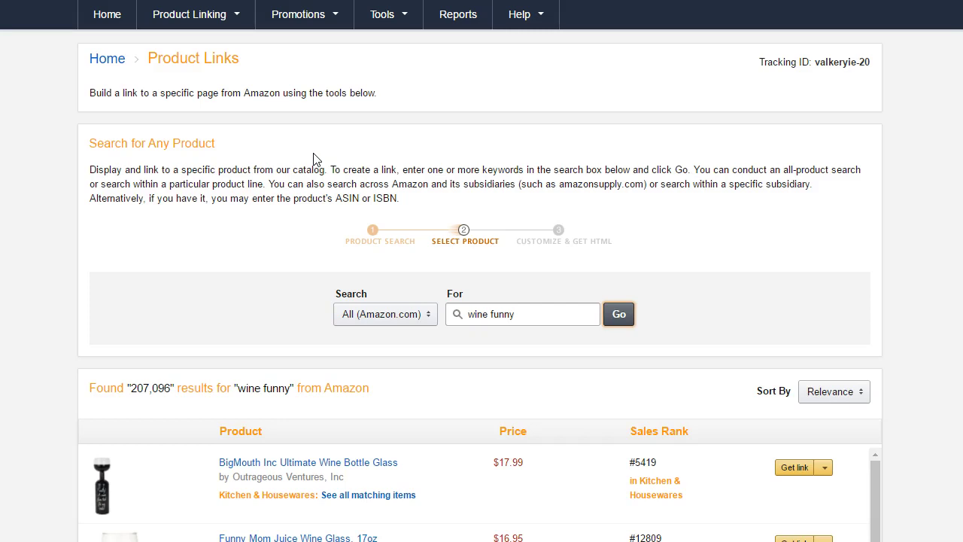
scroll(207, 233, down, 2)
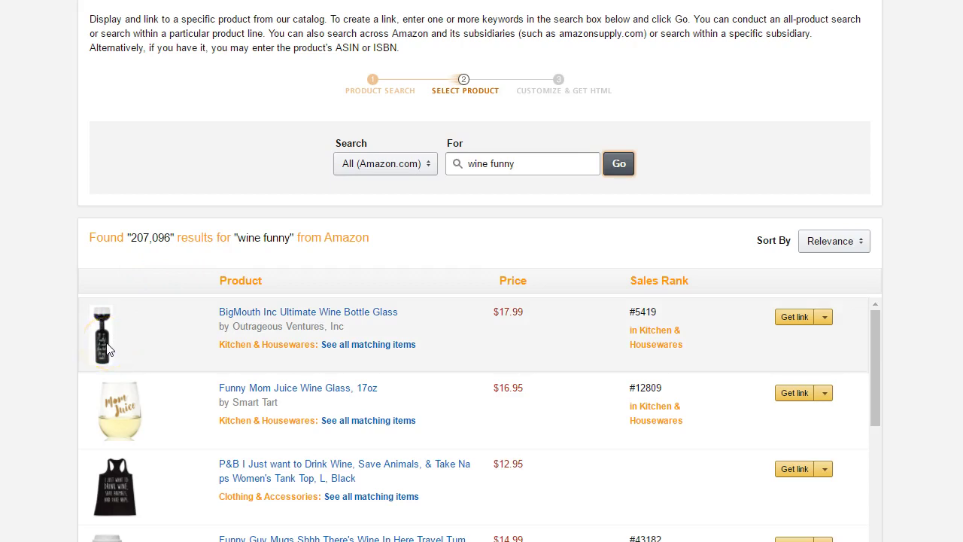
scroll(637, 310, down, 3)
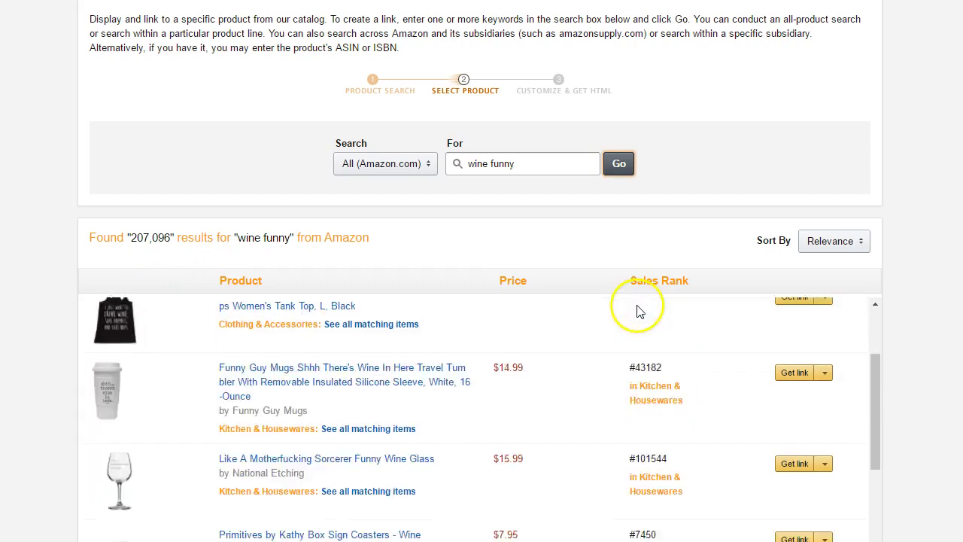
scroll(615, 385, down, 6)
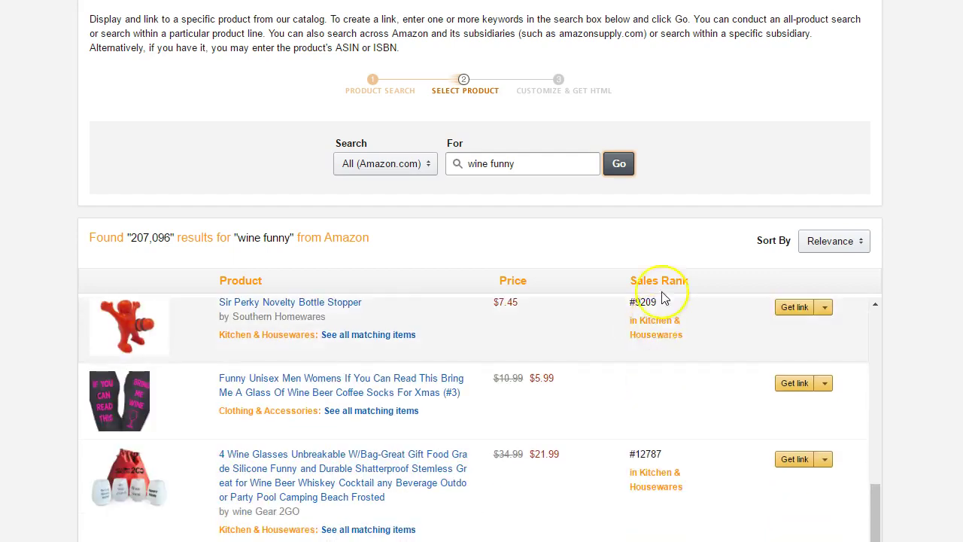
scroll(613, 365, down, 10)
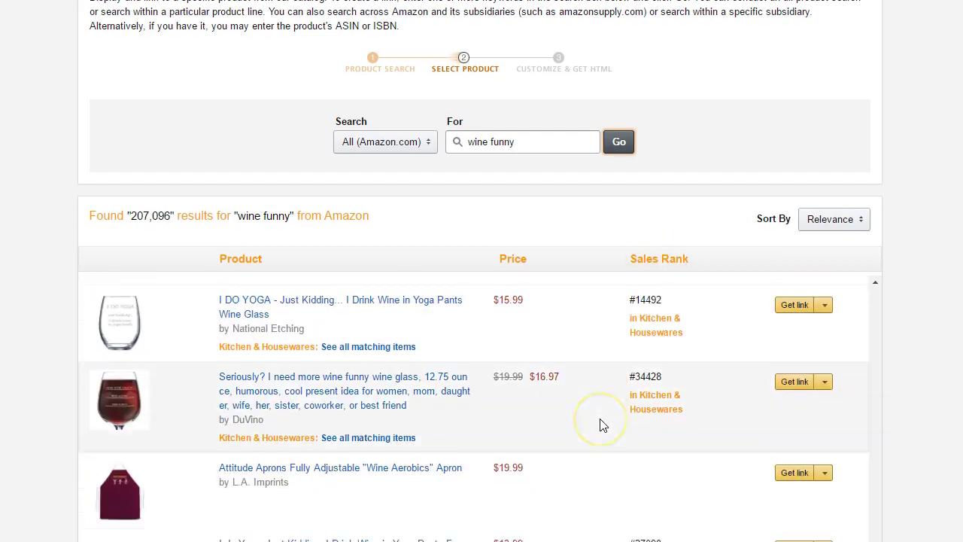
scroll(612, 411, up, 15)
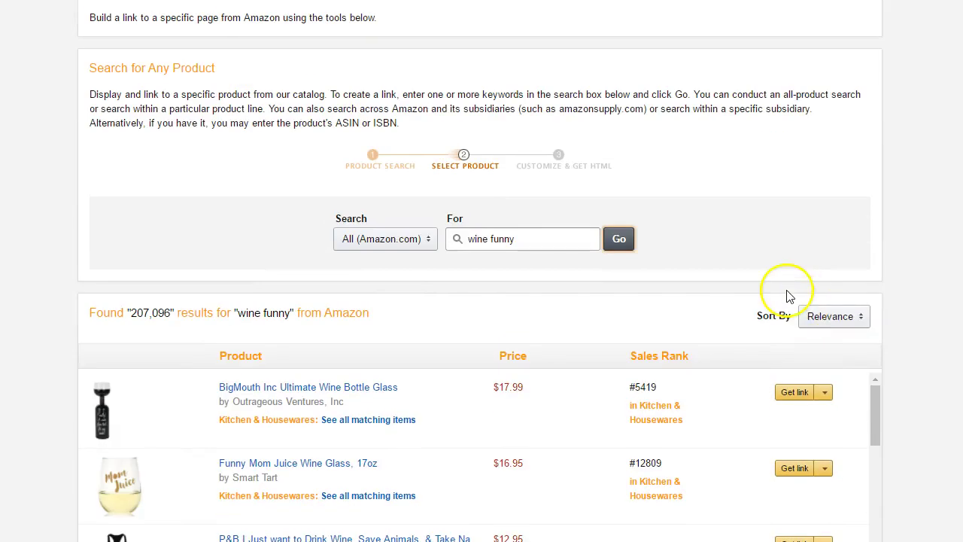
click(819, 320)
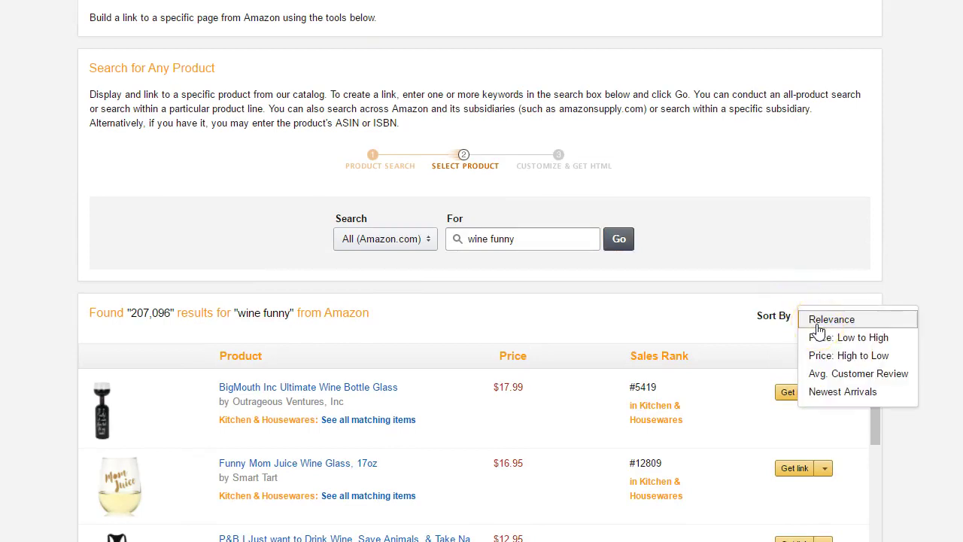
click(835, 374)
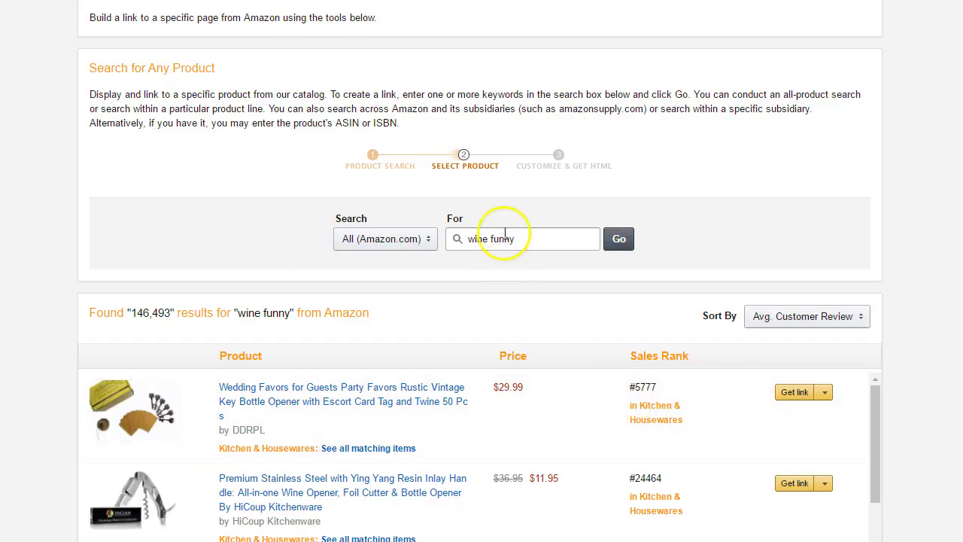
Search the product catalog for "best selling wine" and examine the resulting products, prices and sales ranks.
double_click(502, 239)
triple_click(503, 239)
text(best selling )
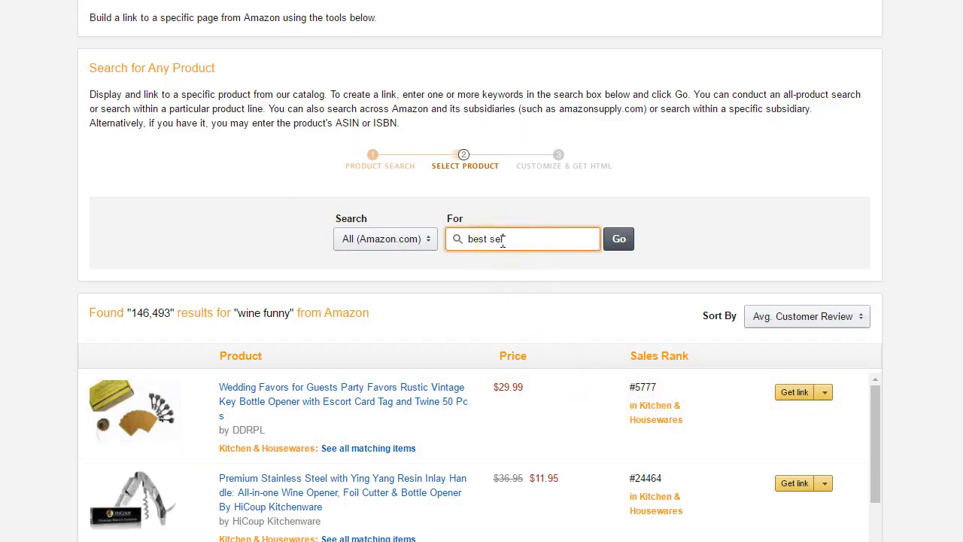
text(wine)
key(Return)
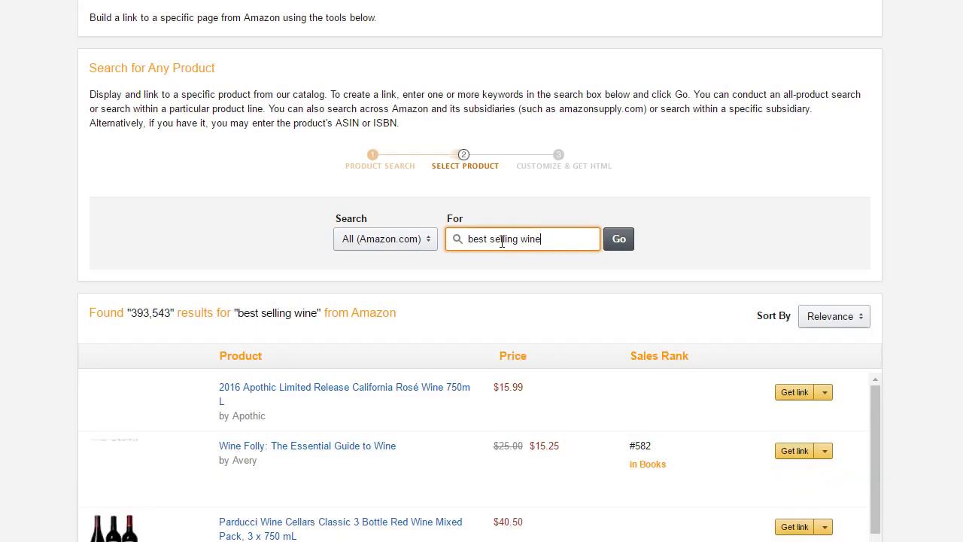
scroll(738, 338, down, 3)
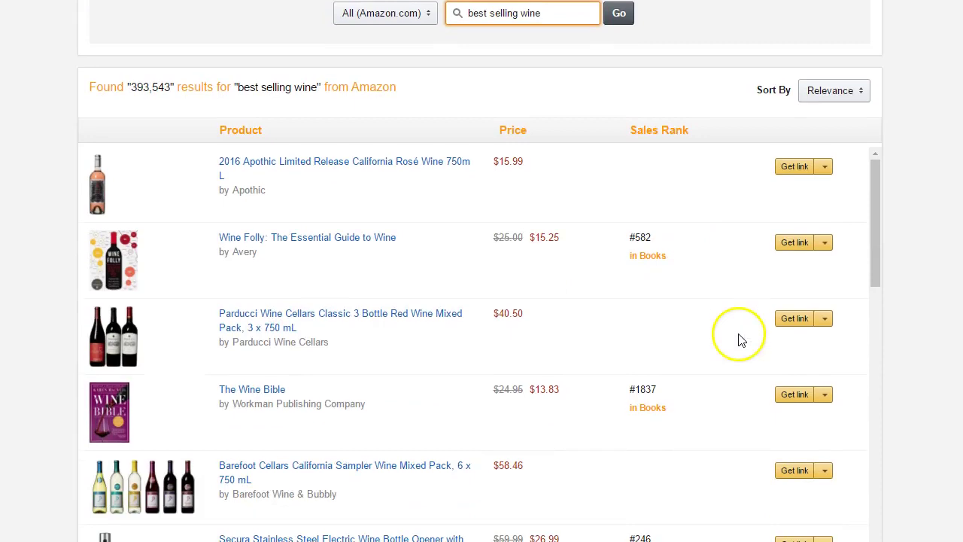
scroll(651, 208, down, 10)
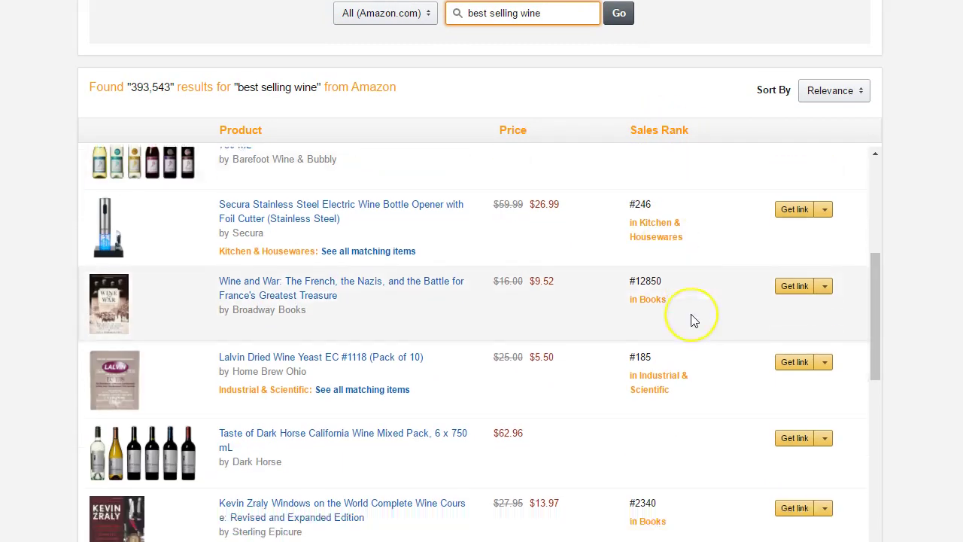
scroll(694, 321, down, 15)
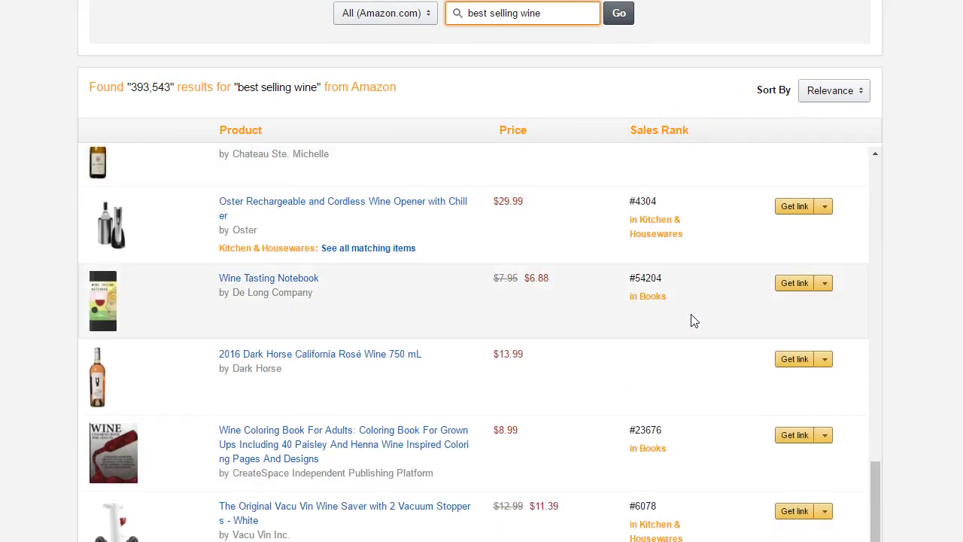
scroll(694, 321, up, 20)
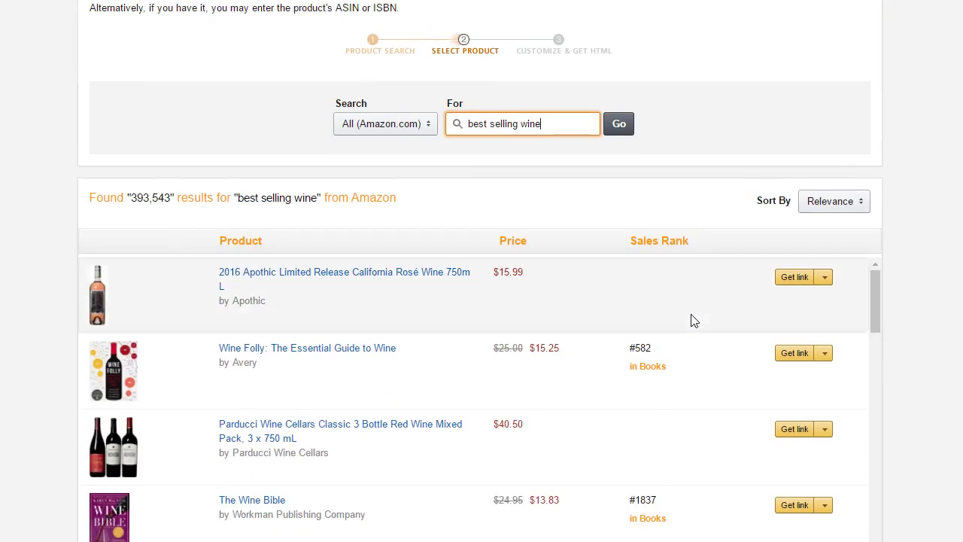
click(242, 325)
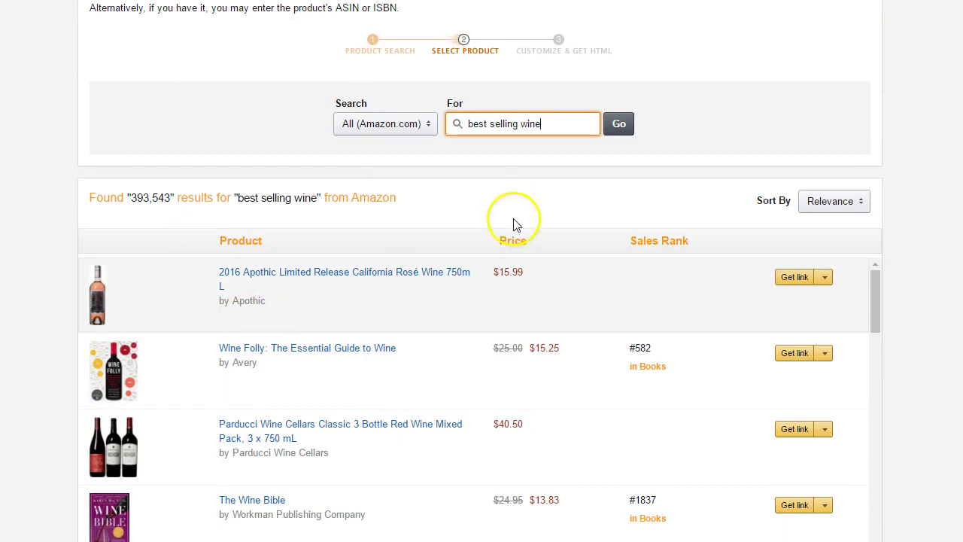
Search the product catalog for "best selling wine funny" and look through the resulting products, prices and sales ranks.
text(funny)
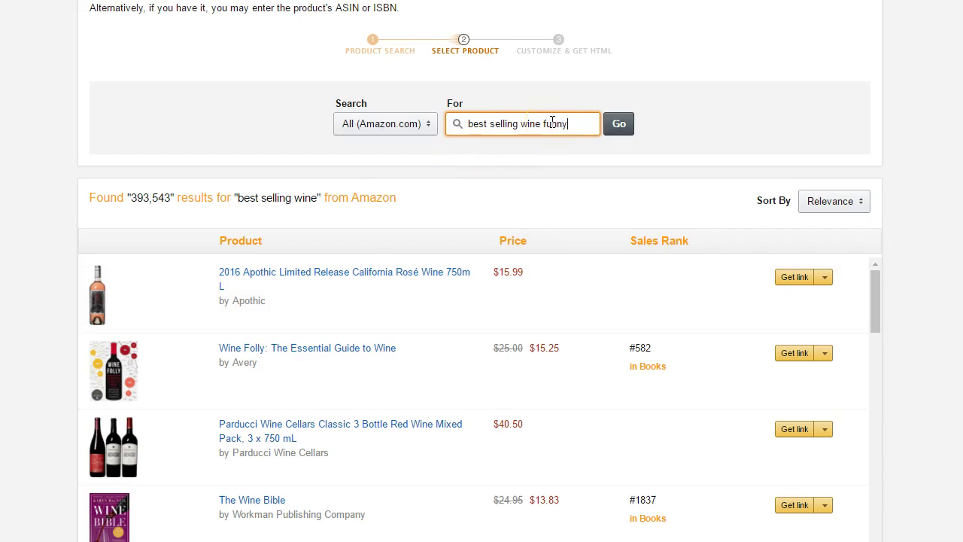
key(Return)
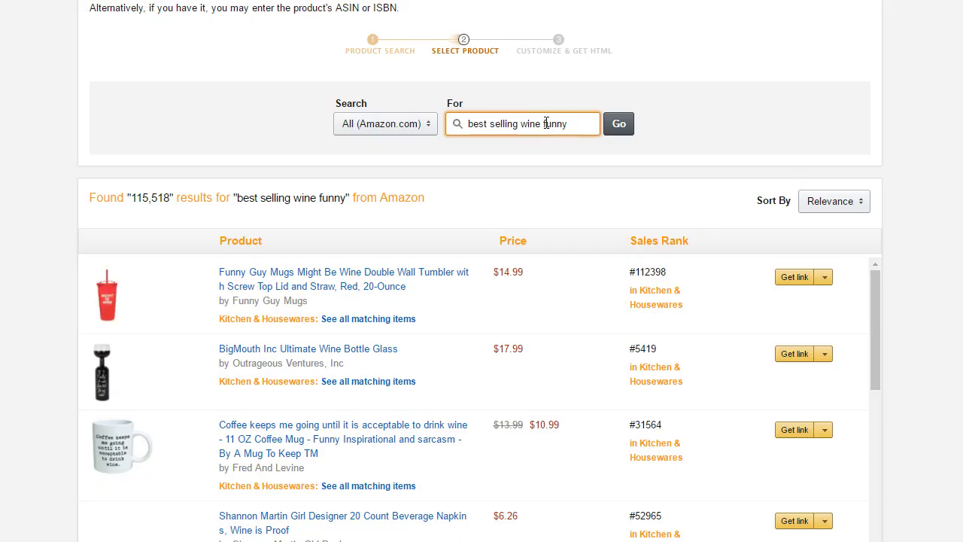
scroll(570, 292, down, 5)
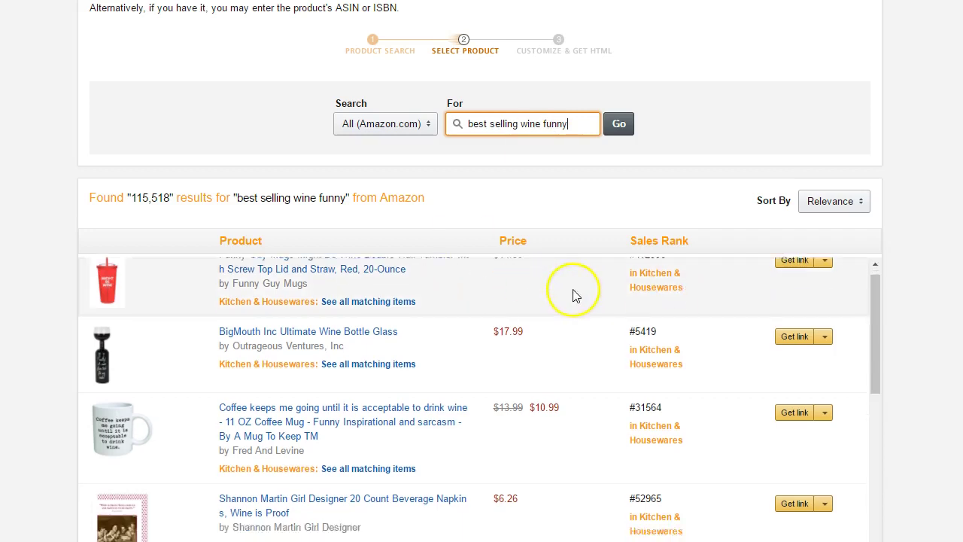
scroll(588, 355, down, 10)
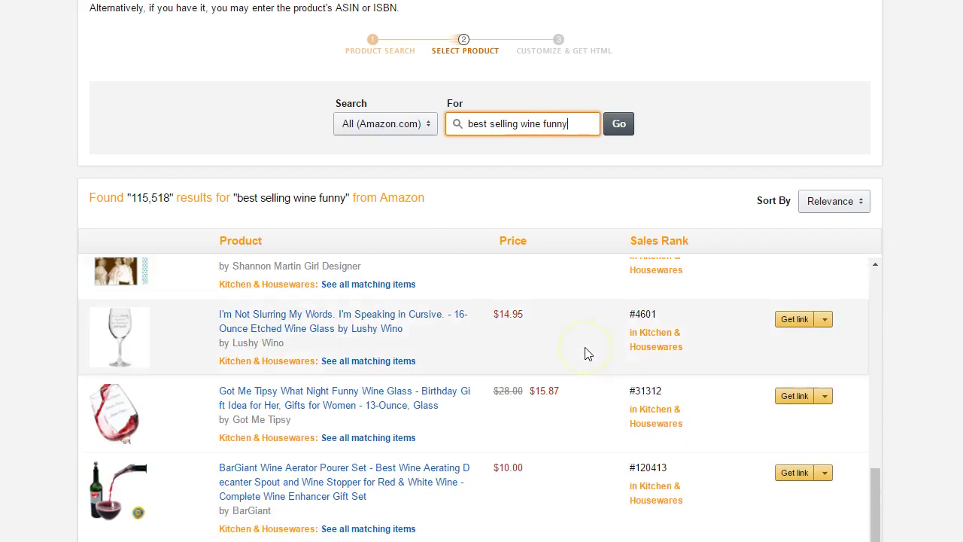
scroll(587, 354, down, 5)
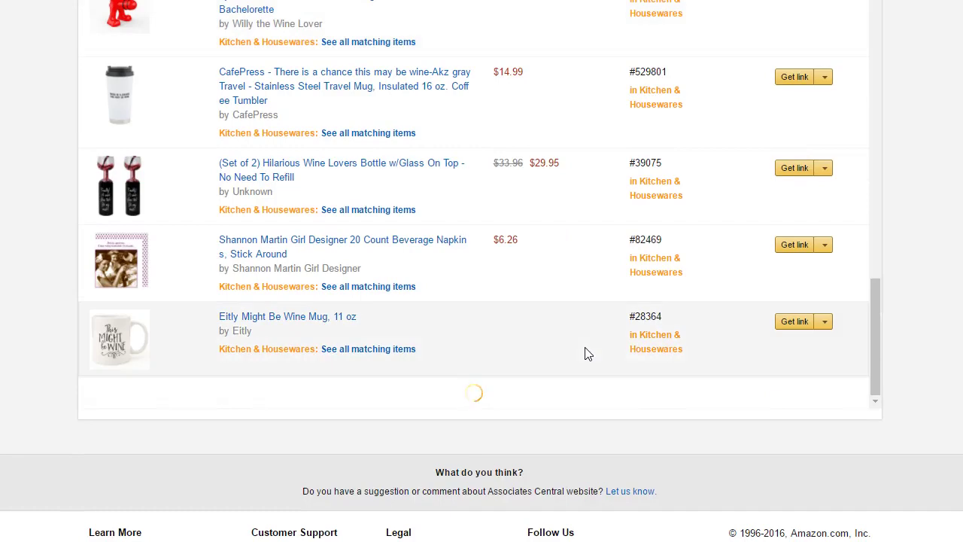
scroll(587, 354, up, 15)
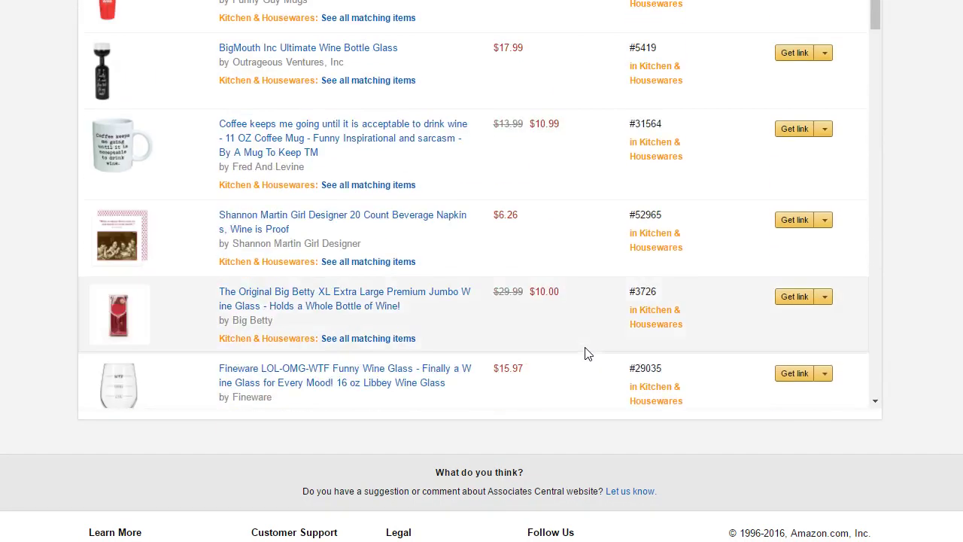
scroll(587, 354, down, 2)
scroll(588, 354, up, 4)
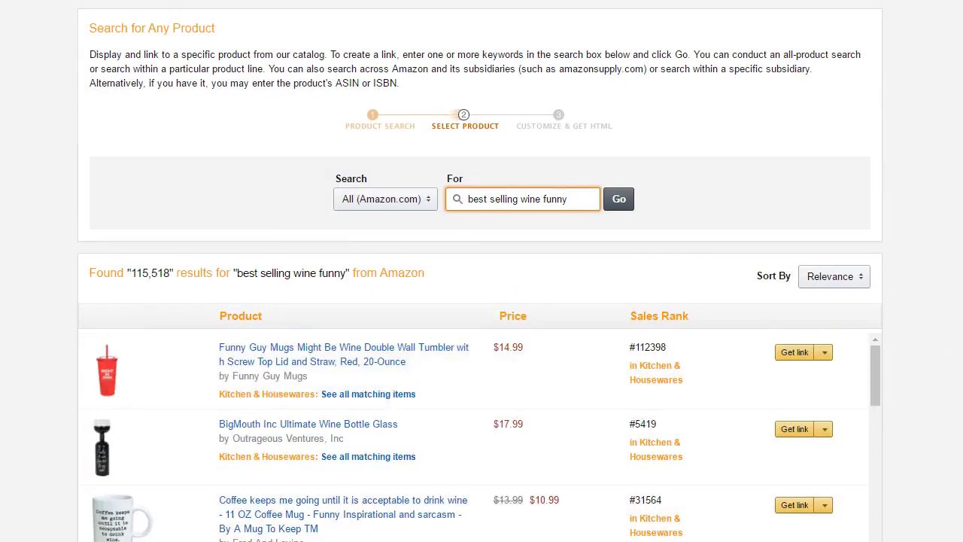
scroll(588, 354, down, 2)
scroll(588, 355, down, 1)
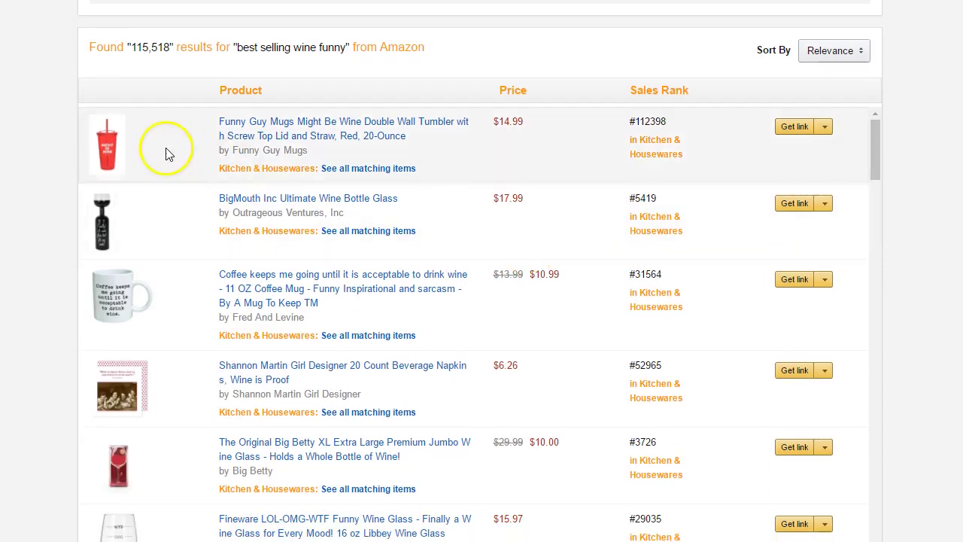
Copy the image address of the red Might Be Wine tumbler and load it as the new post's photo in Fanpage Robot.
right_click(110, 150)
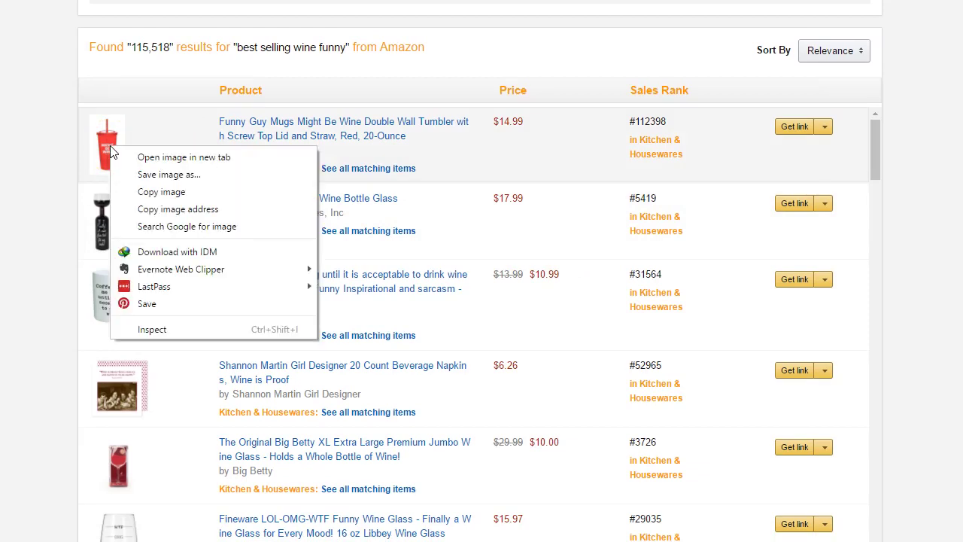
click(217, 208)
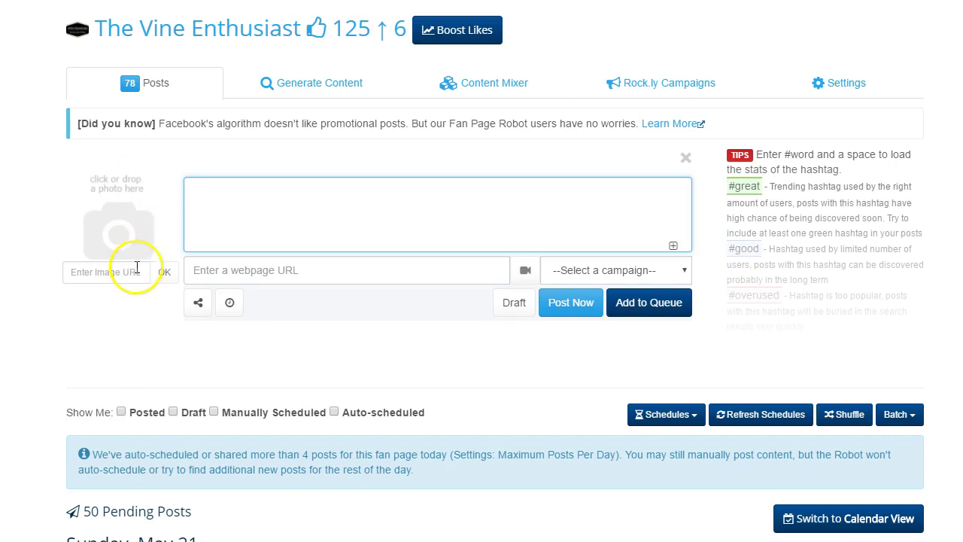
click(128, 274)
key(ctrl+v)
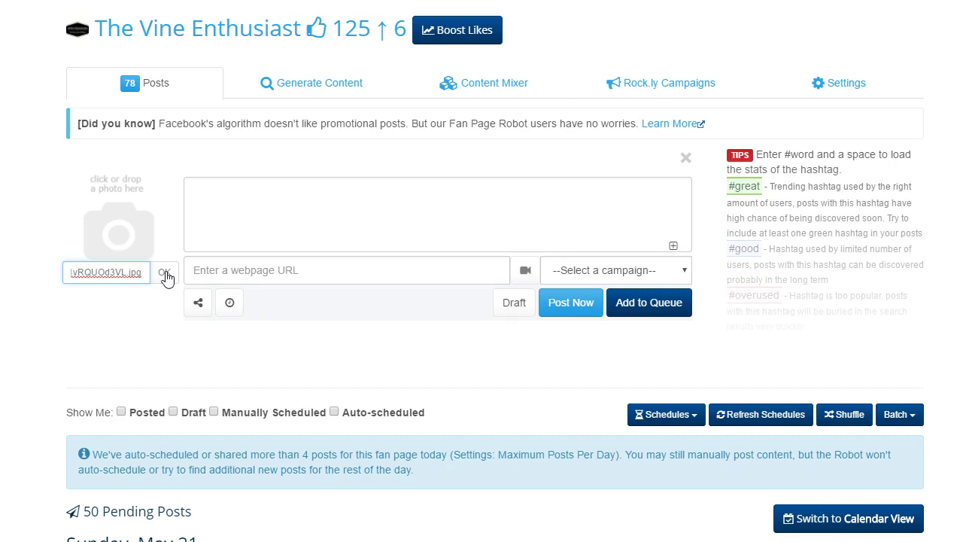
click(165, 274)
Write the post text "It might be..." followed by "Get yours here ----->" below a blank line.
click(300, 204)
text(I)
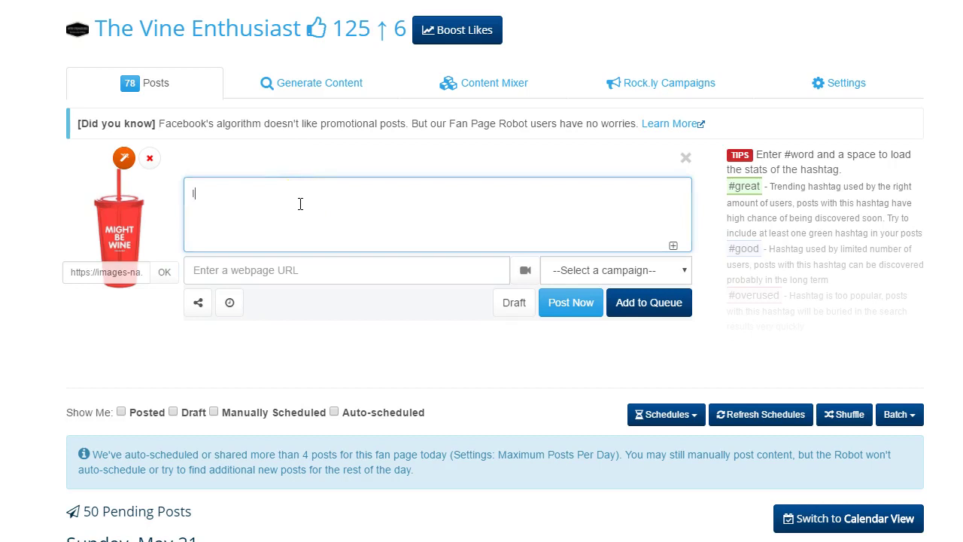
text(t might be....)
key(Return)
text(Get yours here )
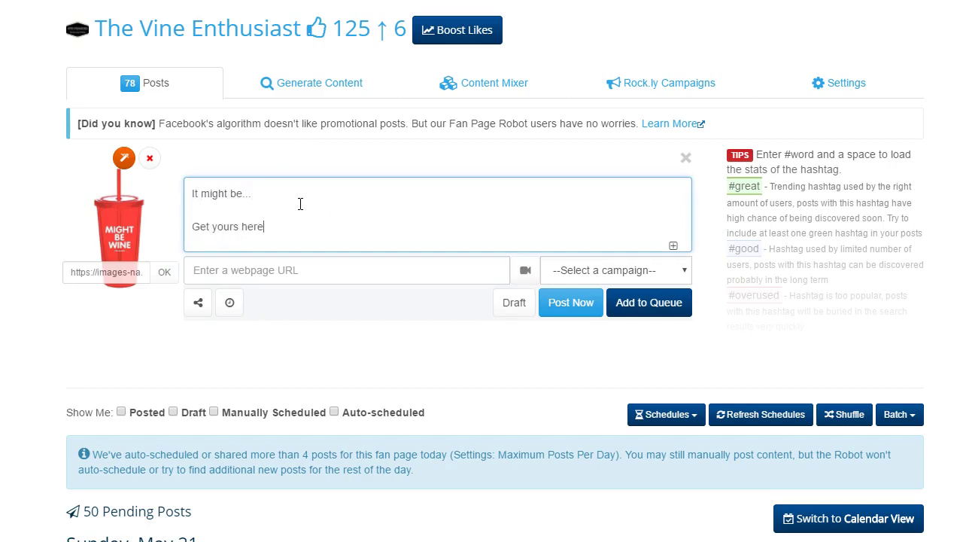
text(----->)
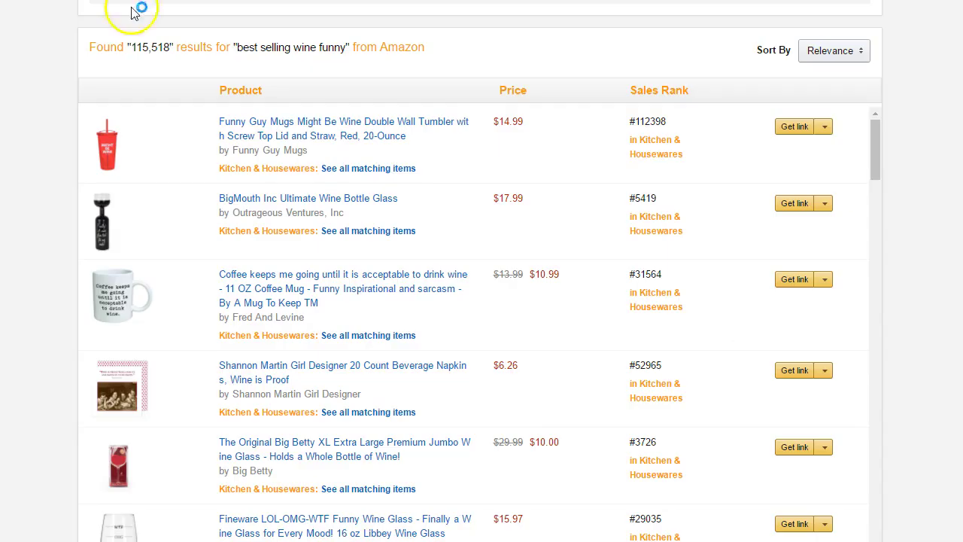
Get the tumbler's Amazon affiliate link, shorten it with amzn.to, paste it after the arrow in the post text, and publish the post immediately.
click(816, 128)
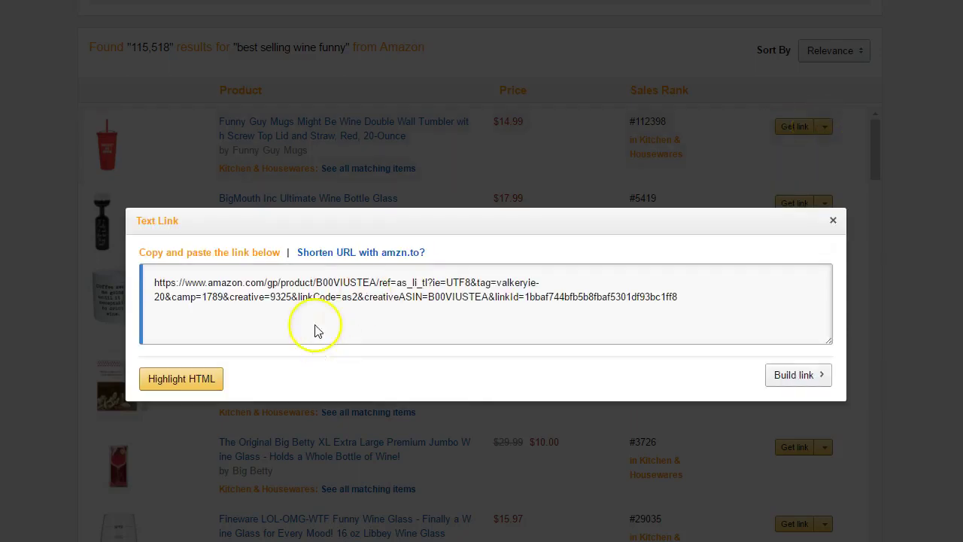
click(369, 258)
triple_click(215, 285)
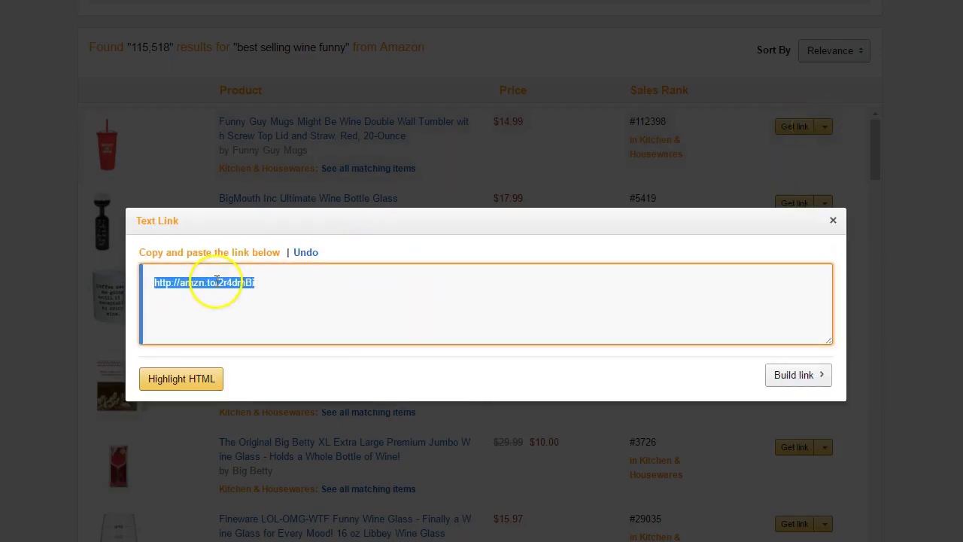
right_click(216, 283)
click(253, 293)
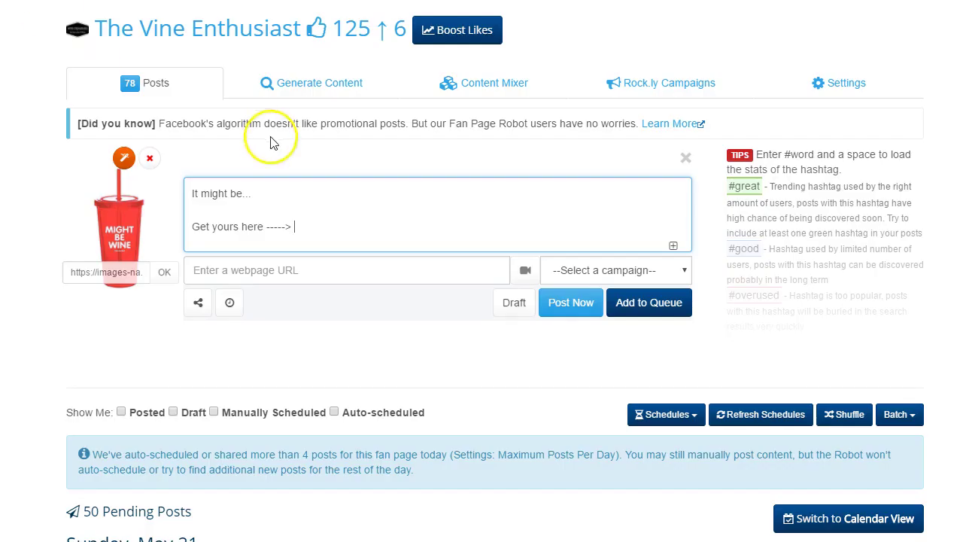
key(ctrl+v)
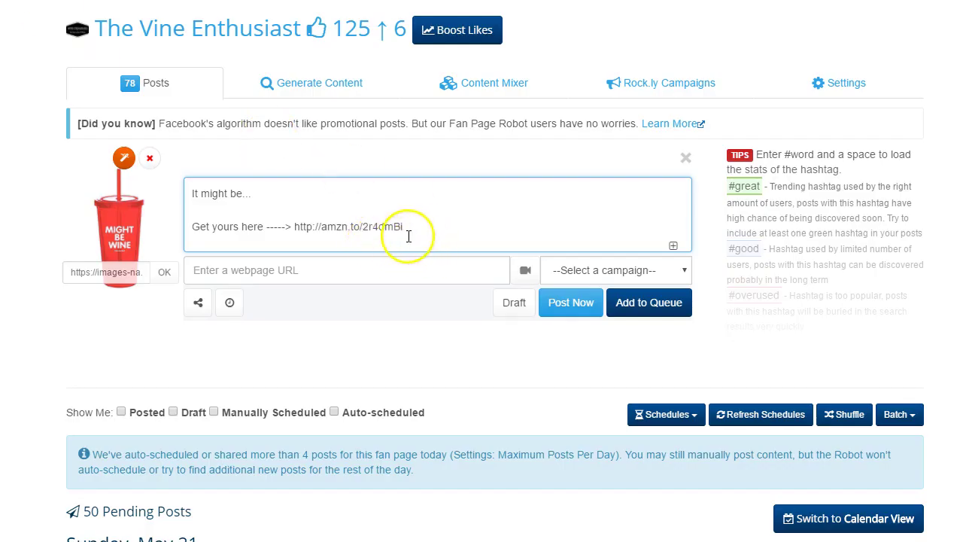
click(576, 312)
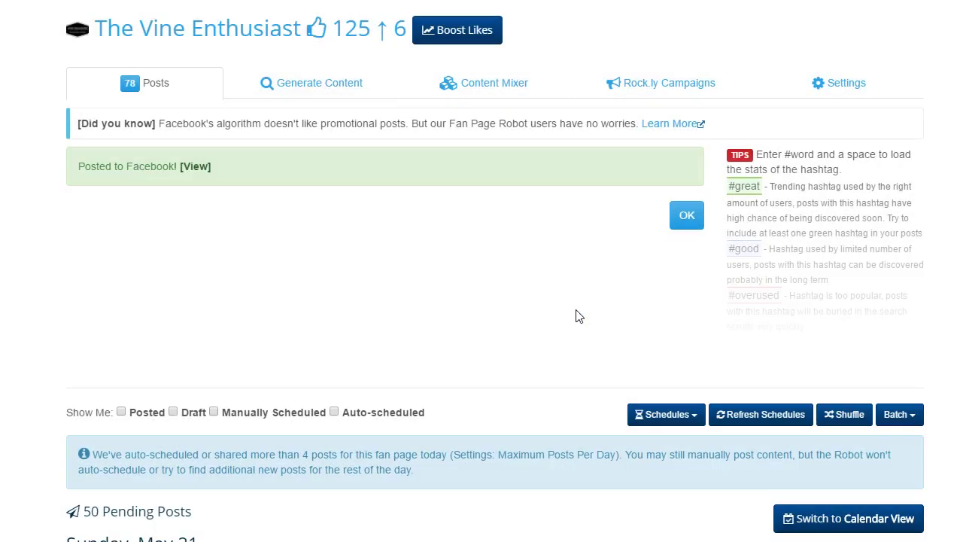
Open The Vine Enthusiast's Facebook page, examine the tumbler post published through Fanpage Robot and bring up its post options.
click(194, 166)
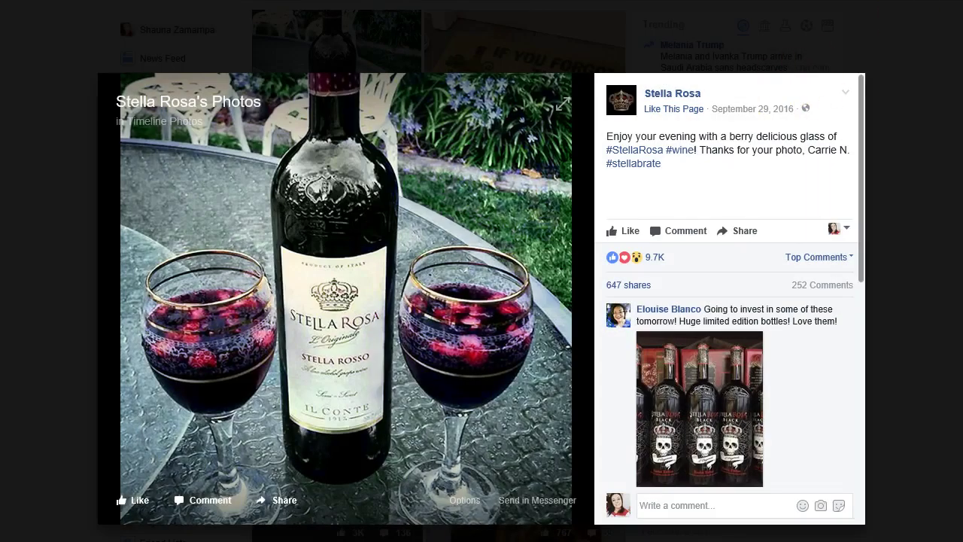
key(Escape)
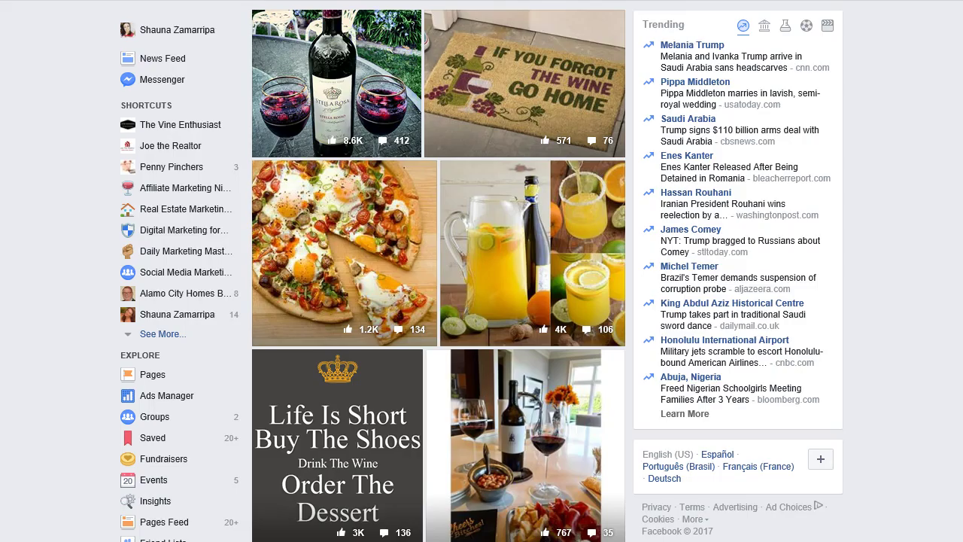
click(189, 128)
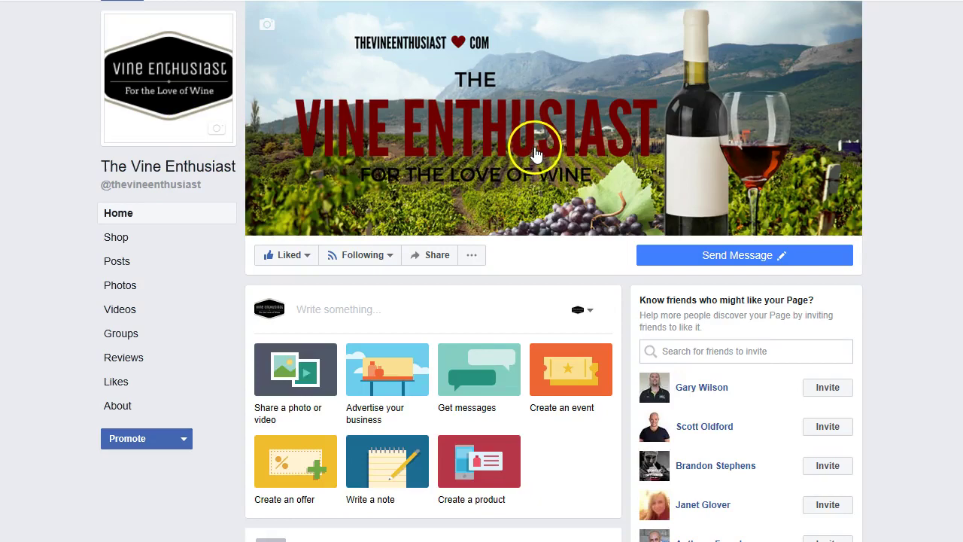
scroll(549, 226, down, 6)
scroll(531, 179, down, 9)
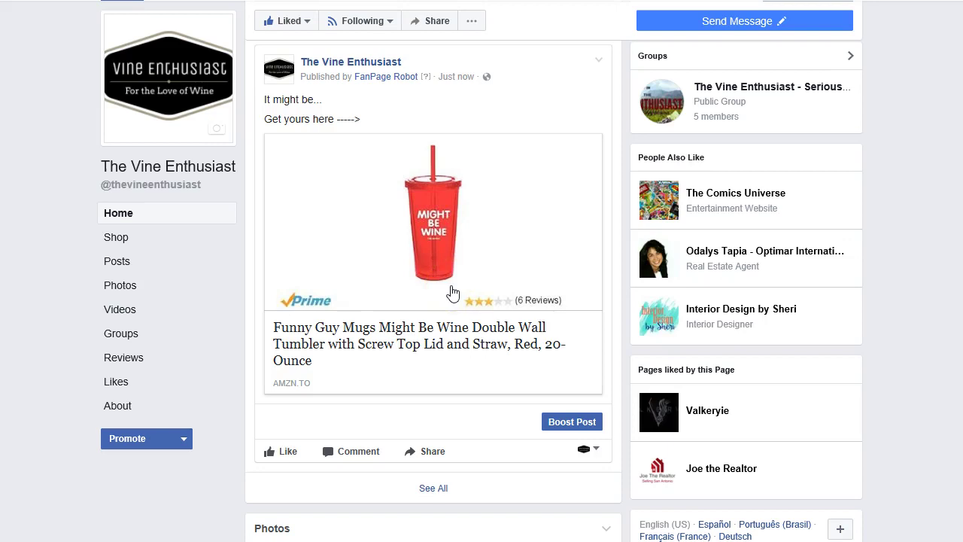
click(600, 68)
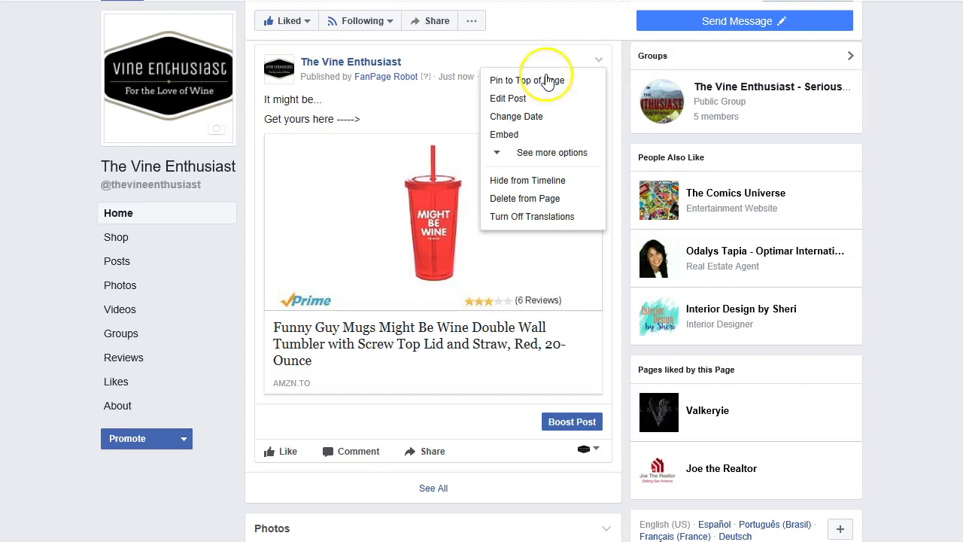
click(553, 198)
click(620, 103)
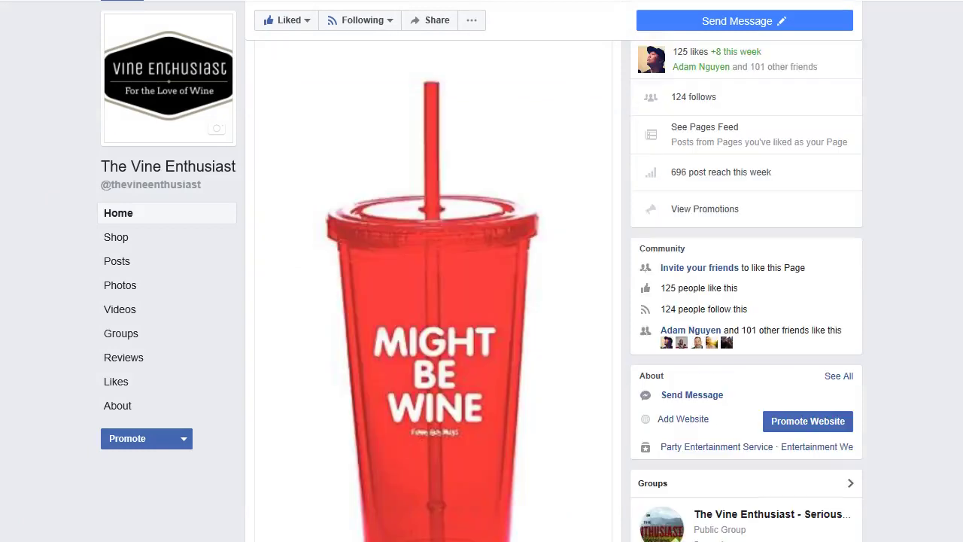
Examine the "It might be!" post on the page, with its large tumbler photo and the affiliate link above it.
click(515, 363)
scroll(490, 319, up, 3)
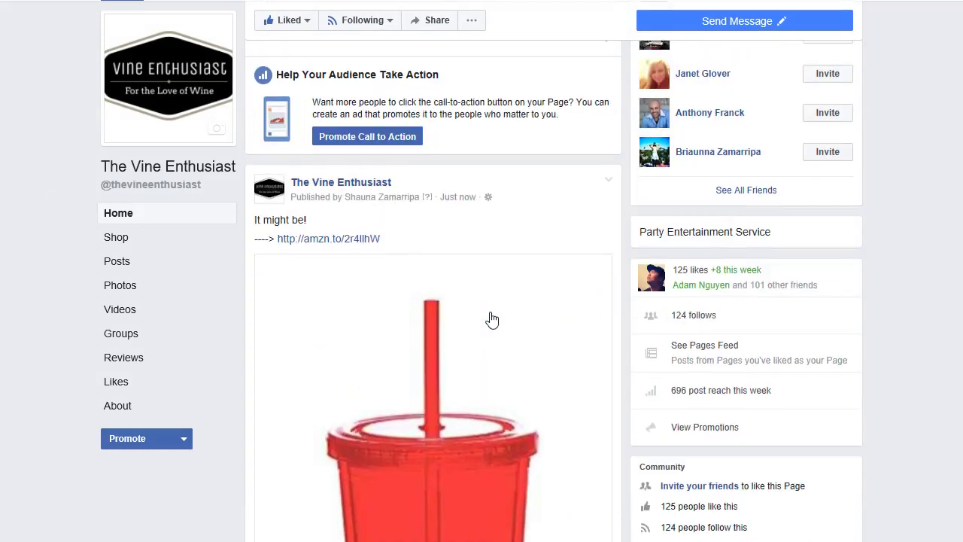
scroll(492, 320, down, 3)
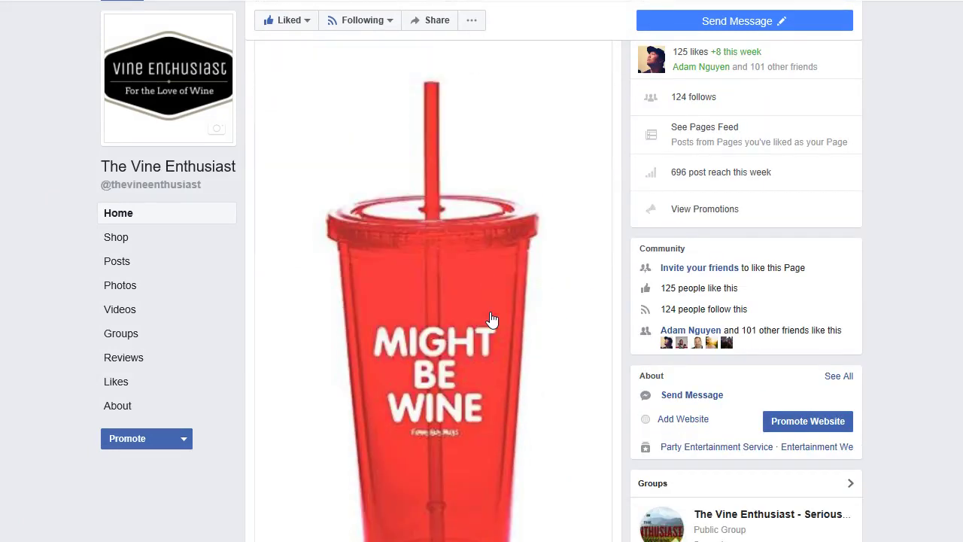
scroll(491, 319, down, 3)
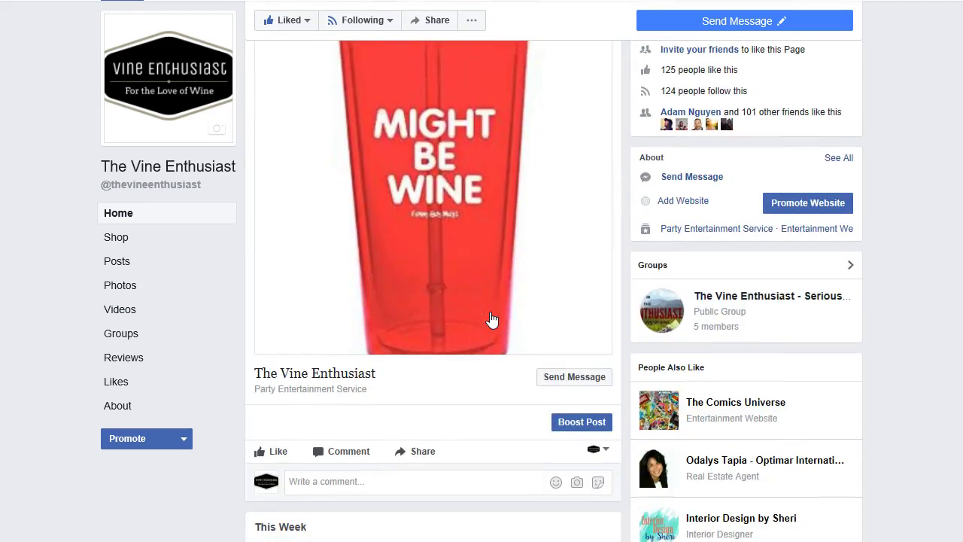
scroll(492, 320, up, 6)
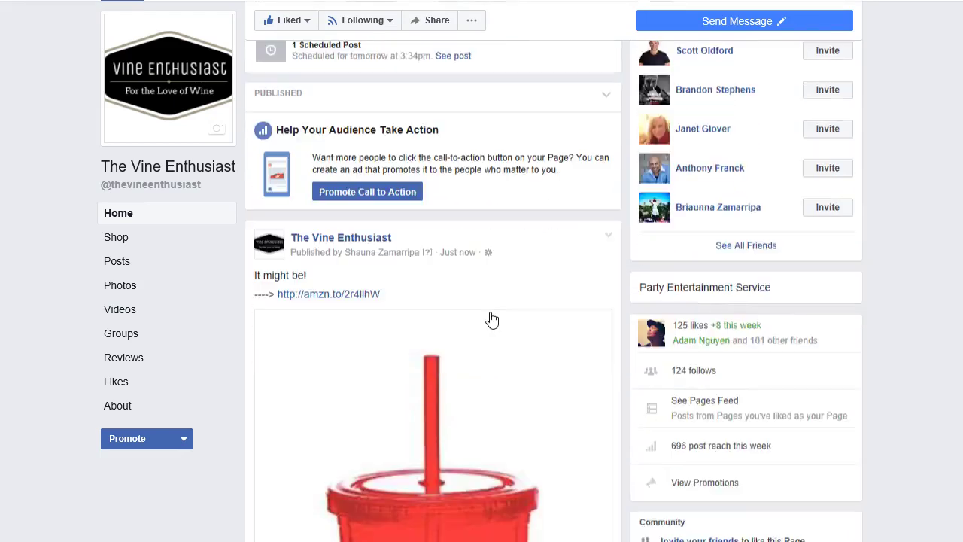
scroll(492, 320, down, 1)
scroll(492, 320, down, 5)
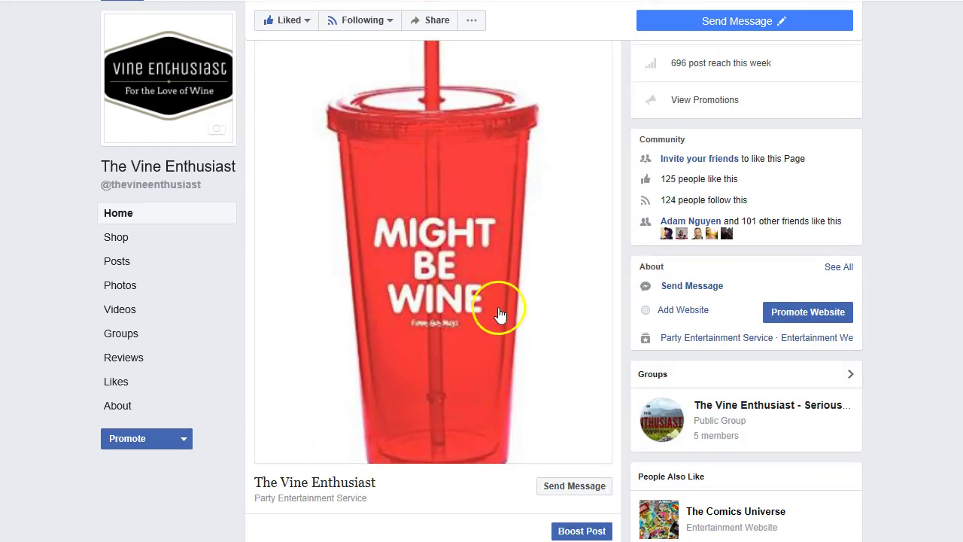
scroll(498, 316, up, 3)
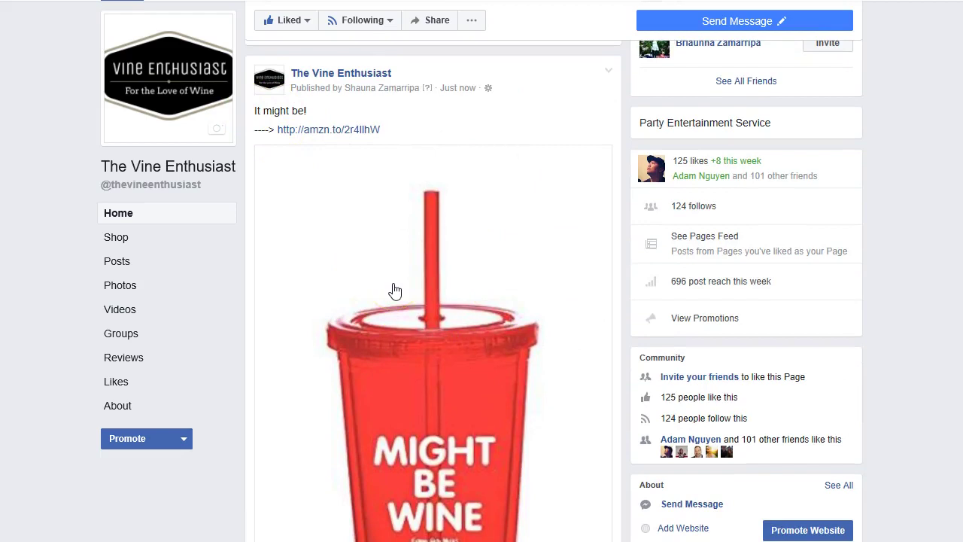
Check the News Feed audience interests set for the large tumbler photo post and view the area below it.
click(379, 161)
scroll(395, 230, down, 4)
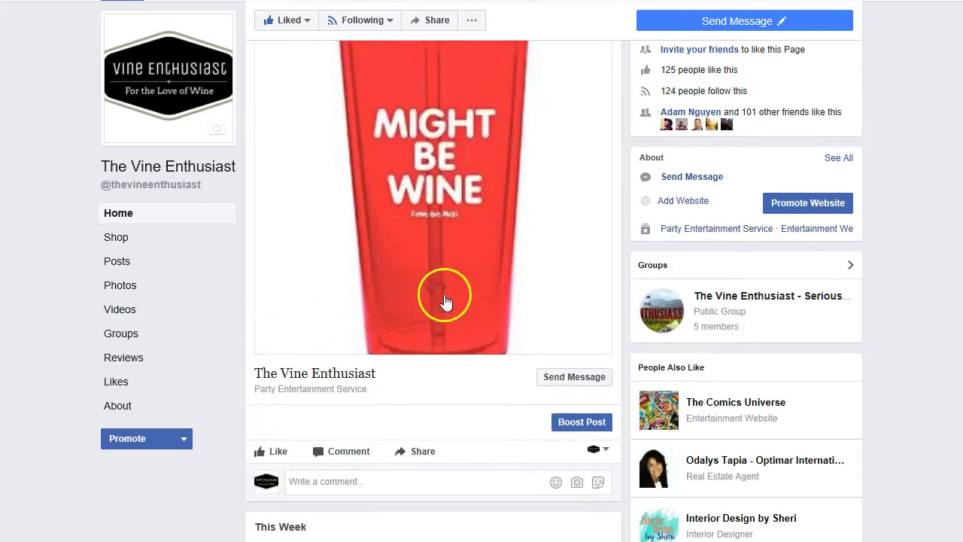
scroll(447, 301, up, 4)
scroll(446, 302, up, 3)
scroll(447, 301, down, 3)
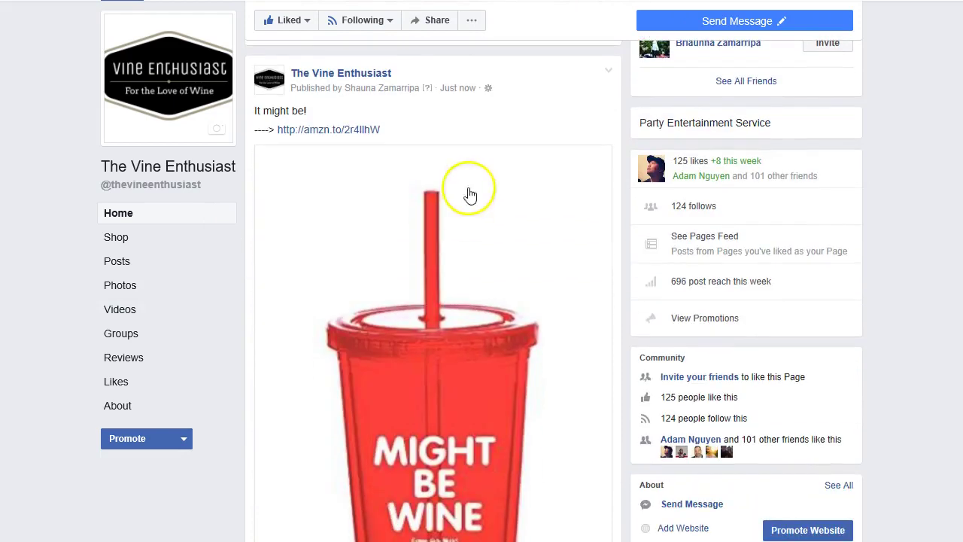
mouse_move(487, 89)
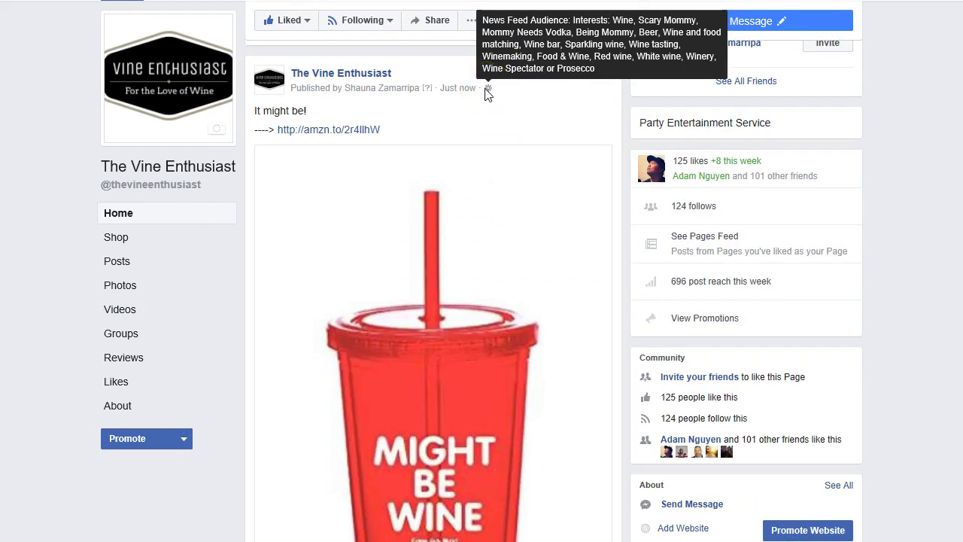
scroll(429, 215, down, 6)
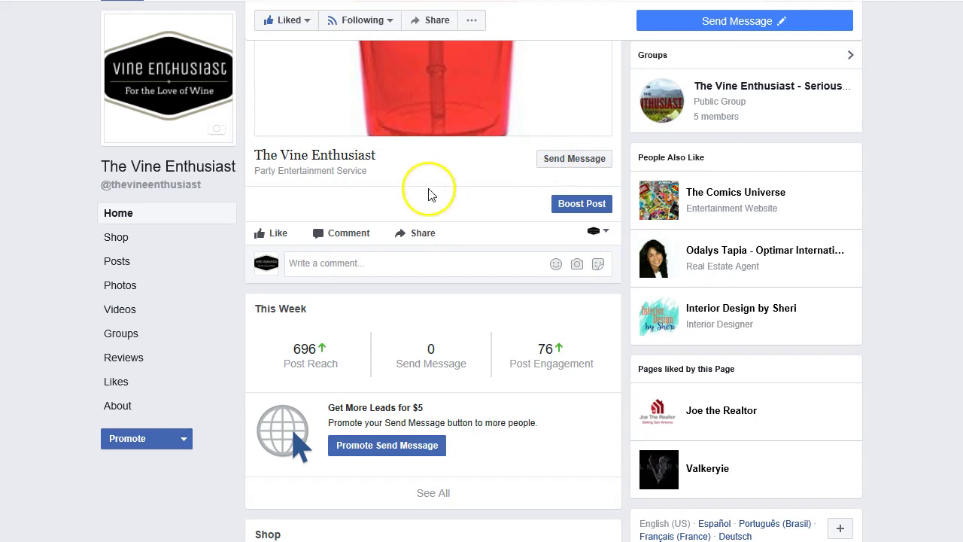
scroll(436, 233, up, 9)
scroll(439, 237, down, 9)
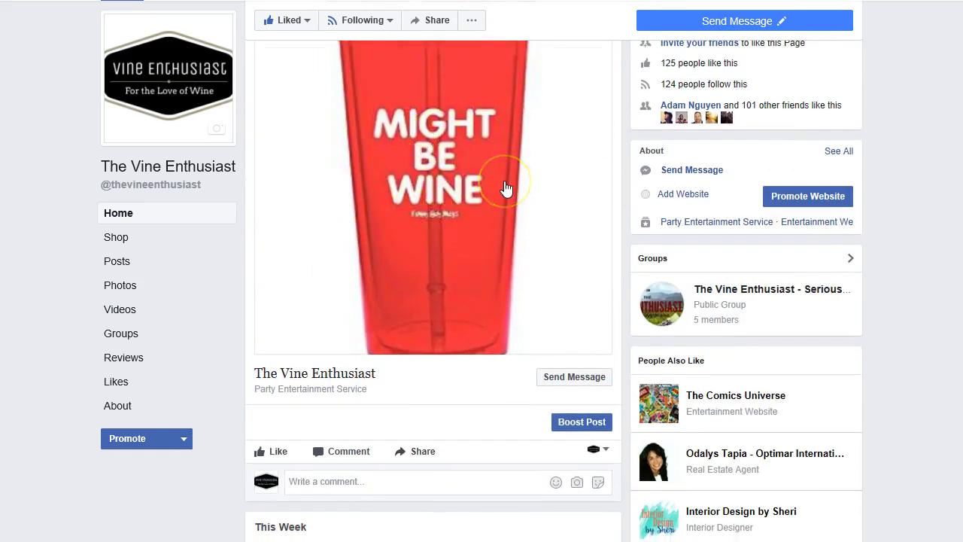
scroll(506, 188, up, 5)
scroll(506, 188, down, 3)
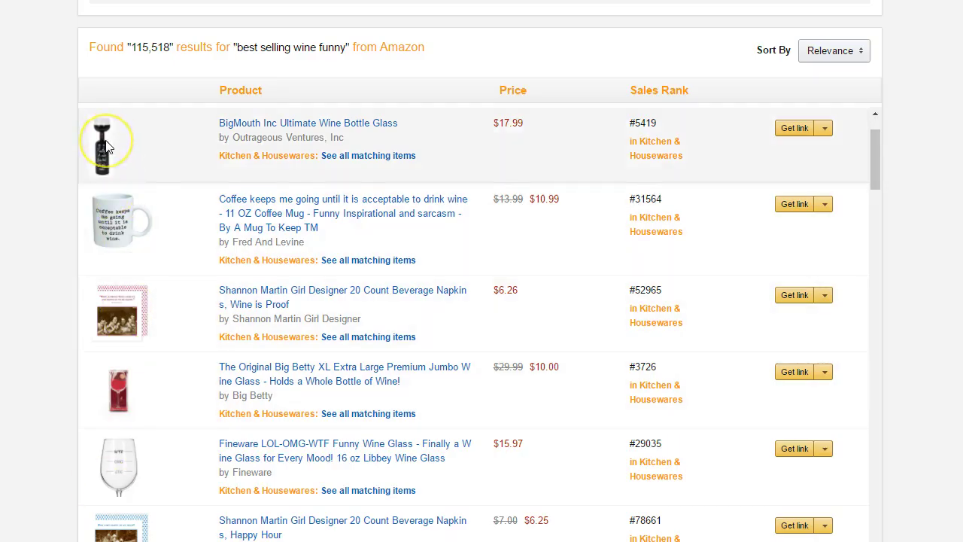
In the Amazon Associates results, save the product image of the BigMouth Inc Ultimate Wine Bottle Glass to the computer and check it.
right_click(106, 144)
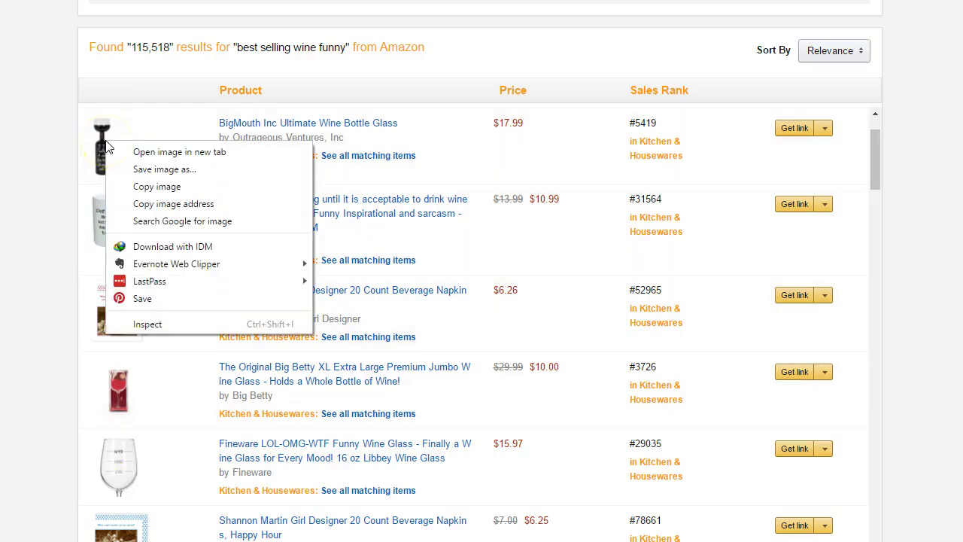
click(143, 170)
click(146, 253)
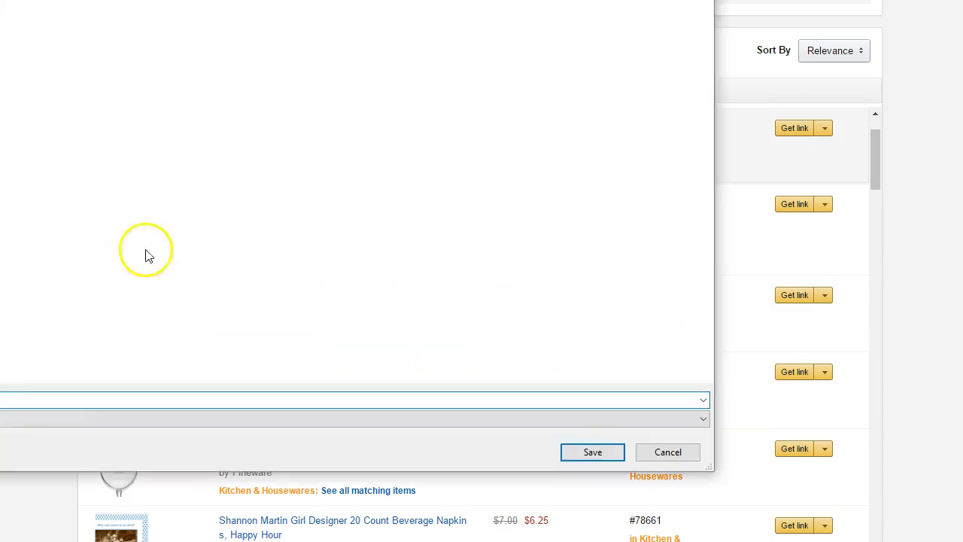
click(104, 59)
click(610, 455)
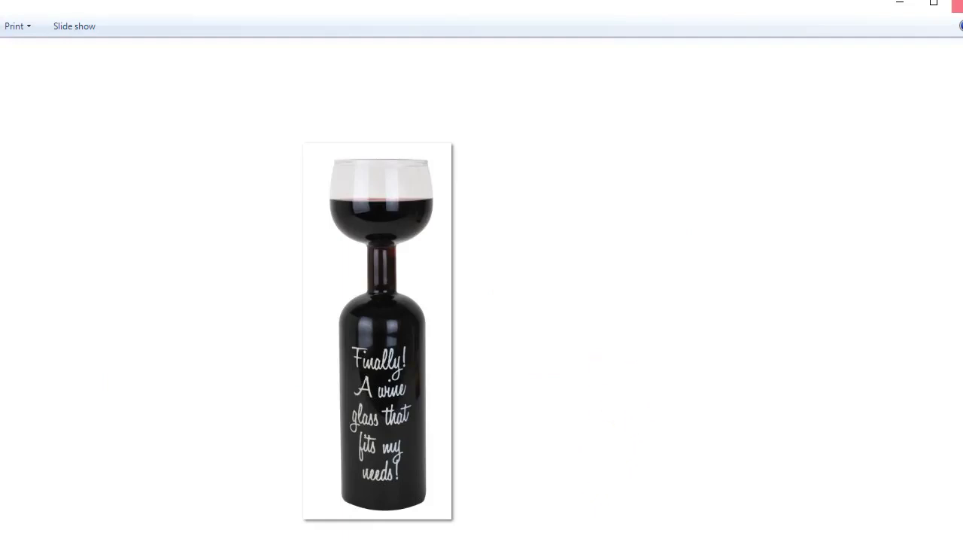
click(954, 5)
Get the wine bottle glass's affiliate text link, shorten it with amzn.to, and copy the short link.
click(826, 128)
click(332, 254)
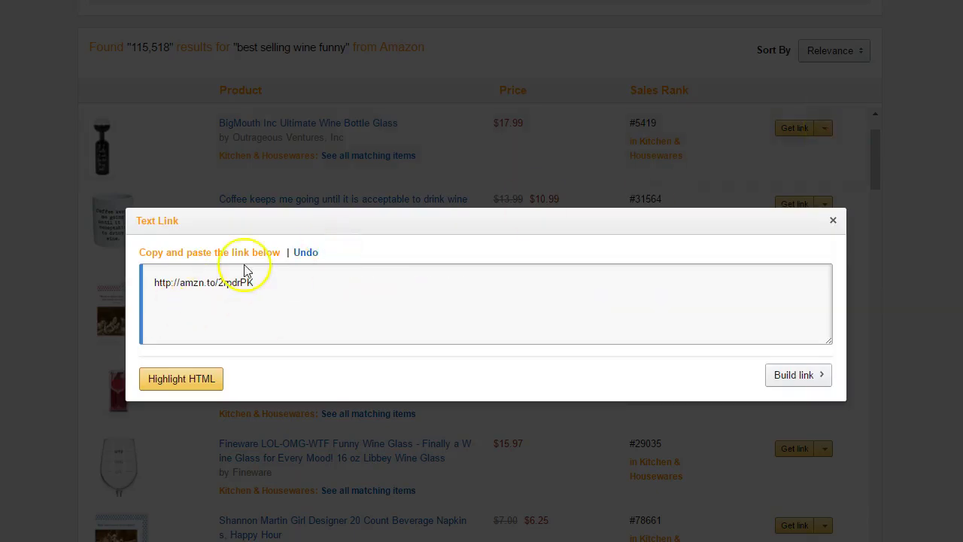
click(234, 285)
right_click(234, 284)
click(265, 296)
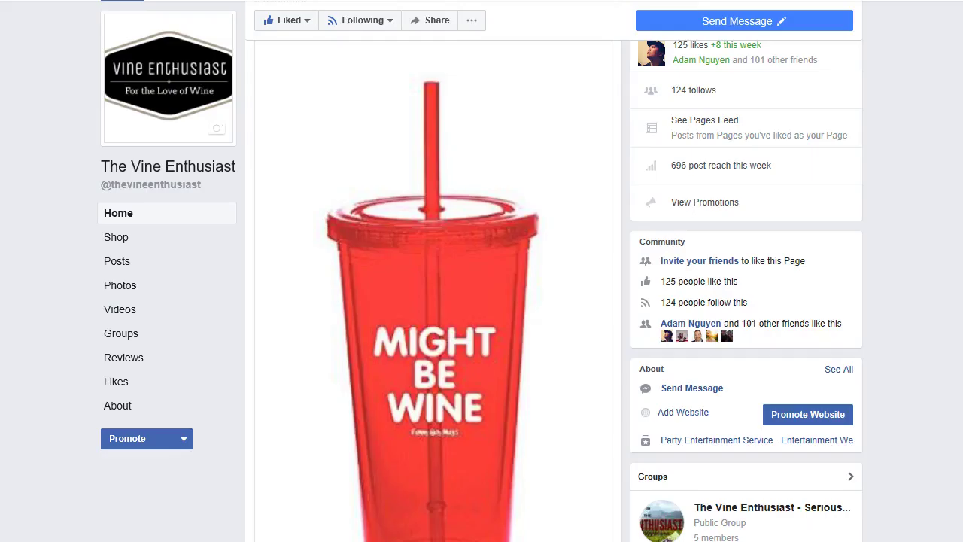
Switch to The Vine Enthusiast's Facebook page and start a new post with the saved wine bottle glass image attached.
scroll(129, 211, up, 10)
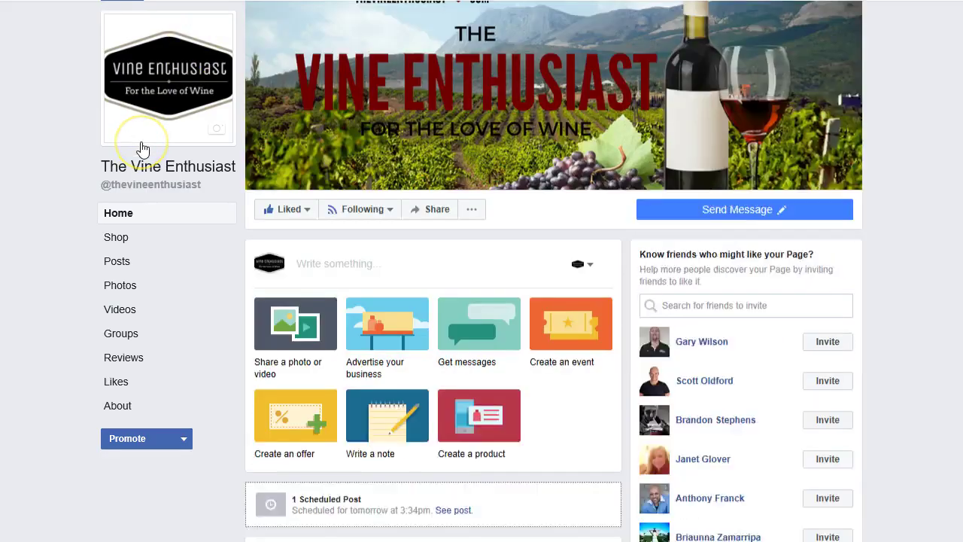
scroll(143, 149, down, 6)
scroll(143, 149, down, 3)
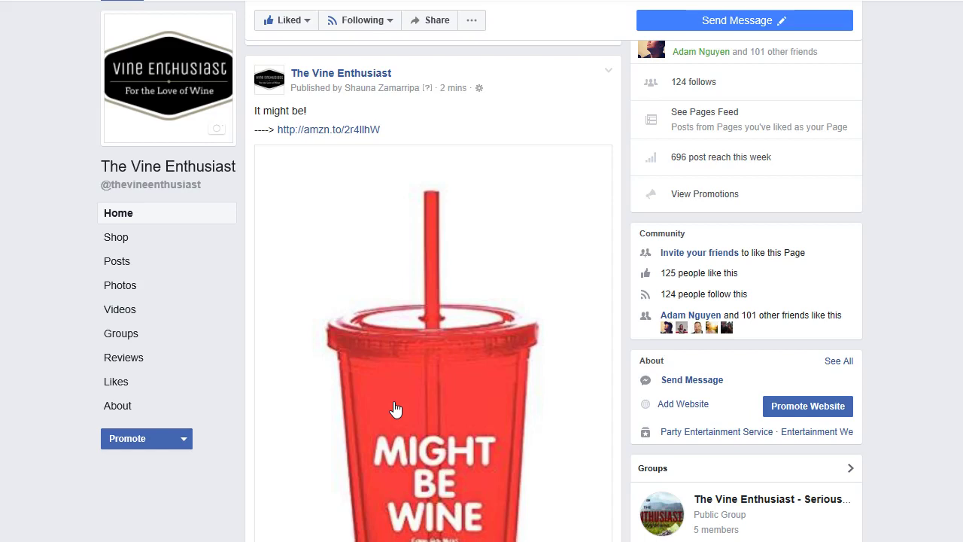
scroll(393, 315, up, 4)
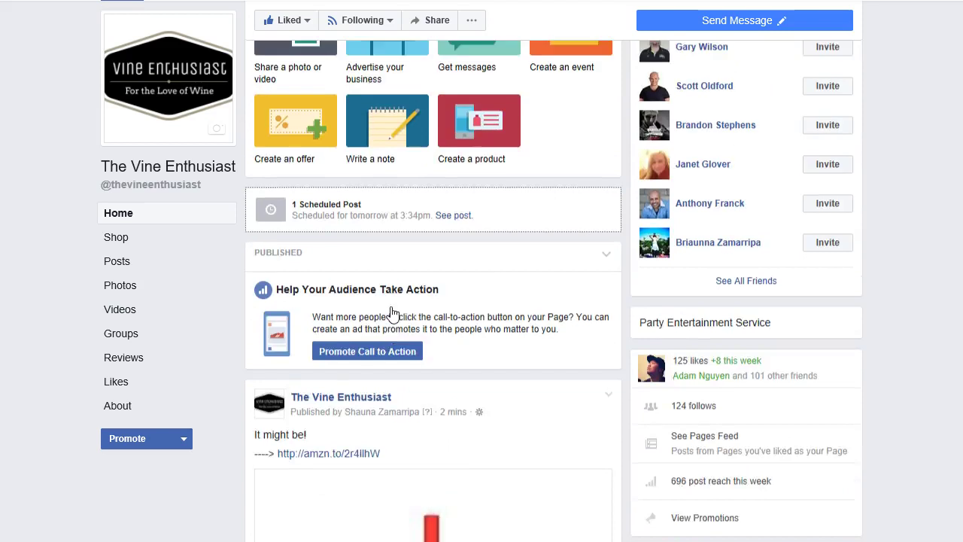
scroll(393, 314, up, 5)
click(335, 316)
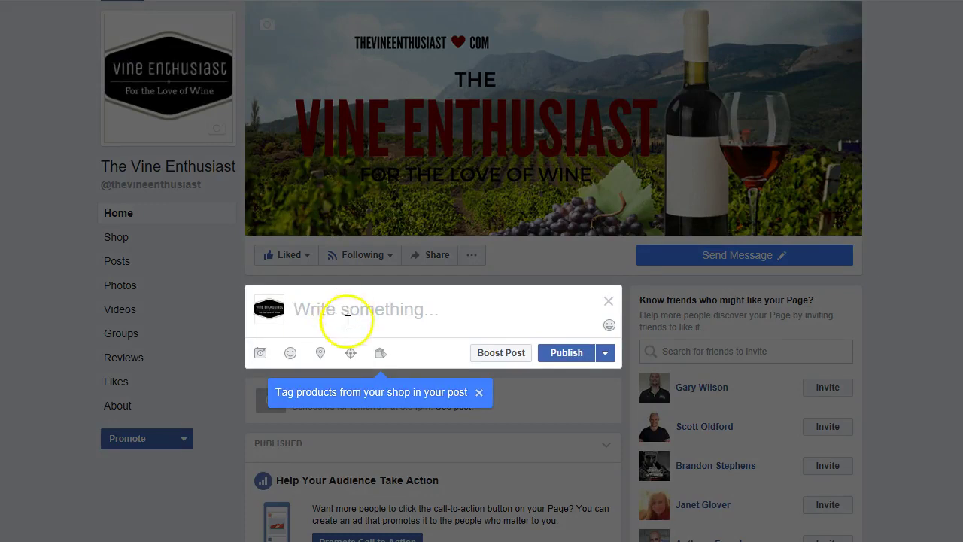
click(261, 354)
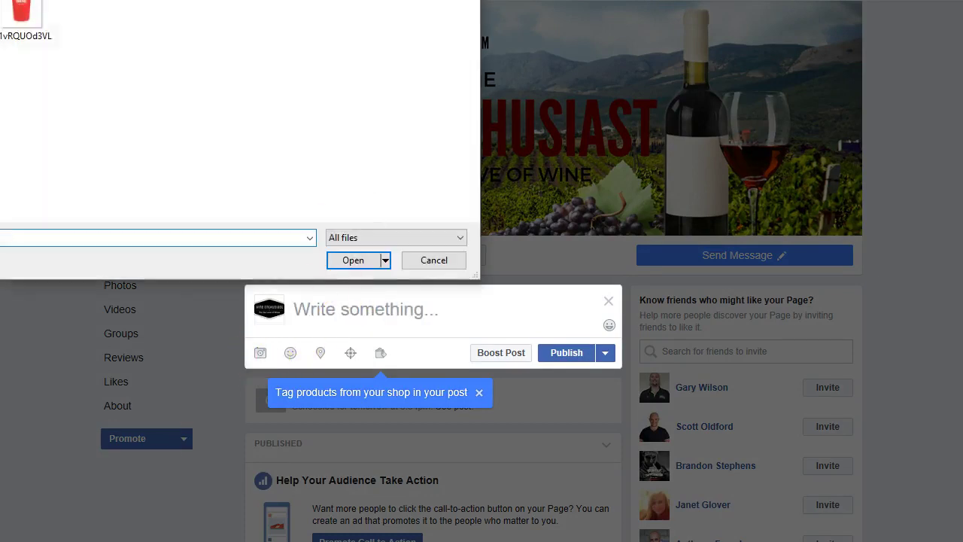
click(361, 260)
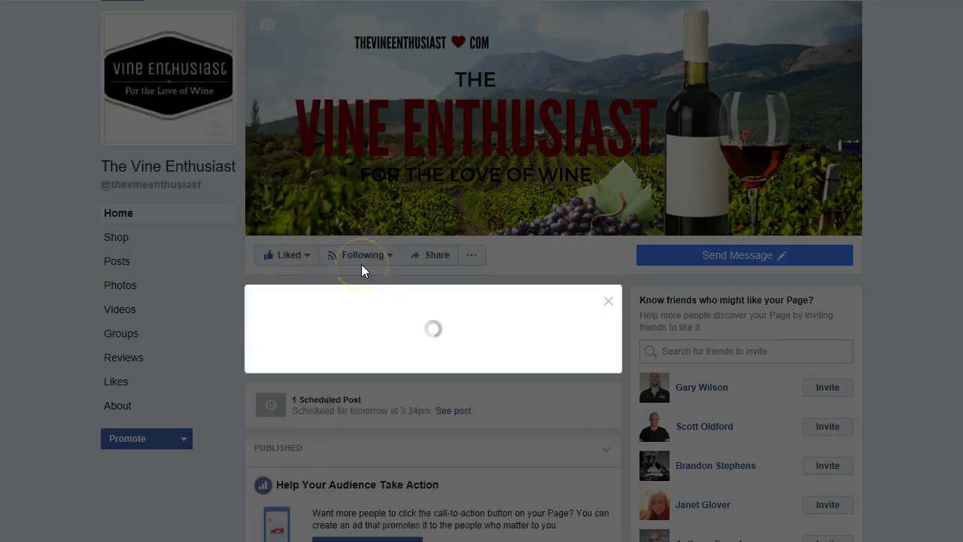
Caption the photo post "Tag someone who needs this! #wine" and include a button for replying in Messenger.
click(344, 309)
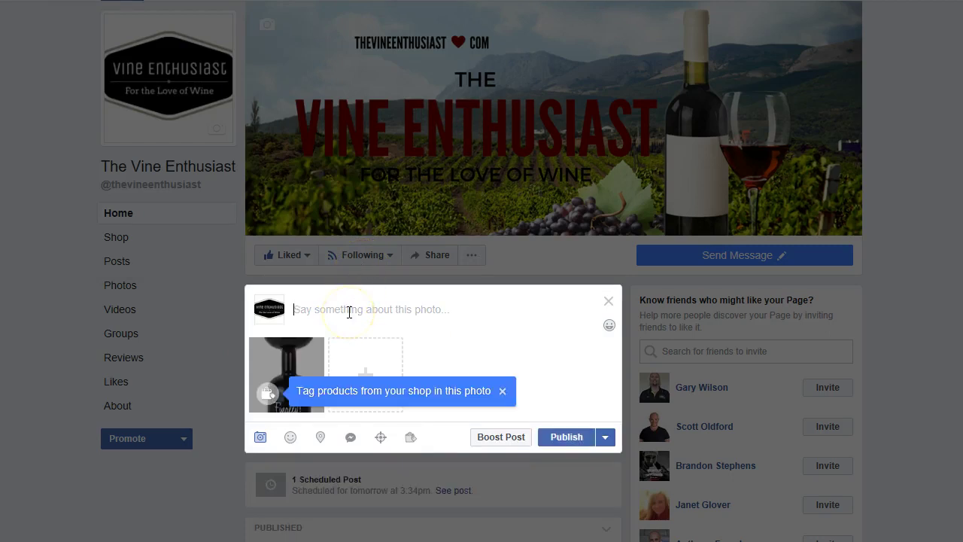
text(Tag someo)
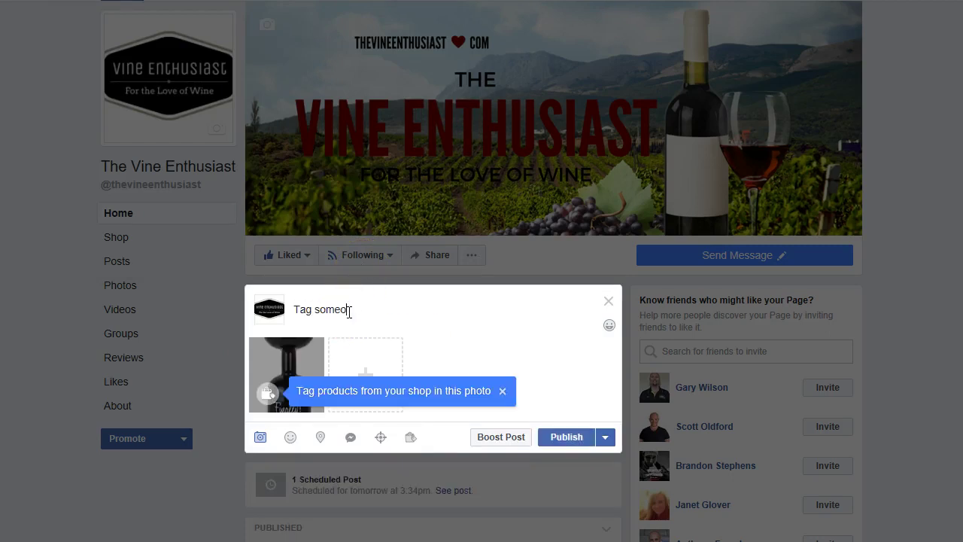
text(ne who needs this! #wine)
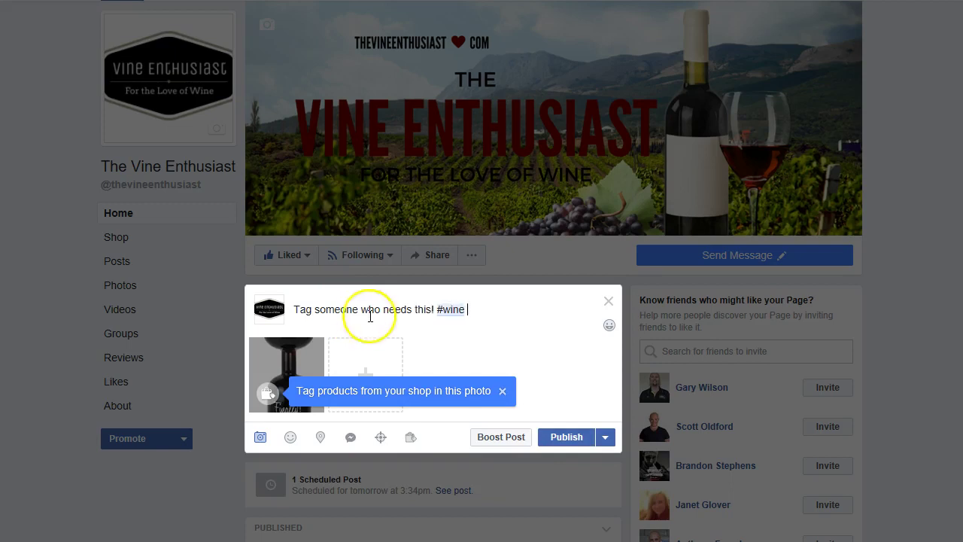
click(351, 438)
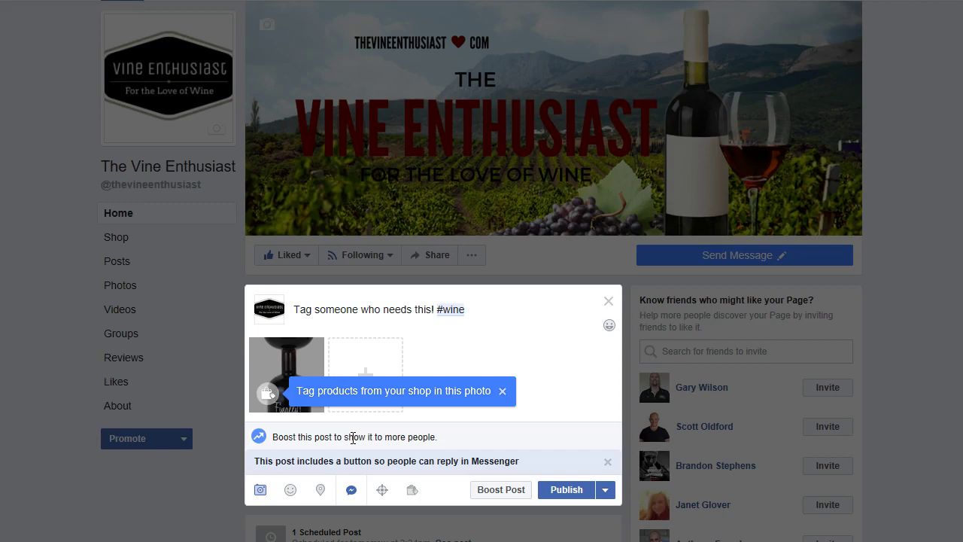
Set up the post's preferred News Feed audience with the interests Wine, Beer, Wine tasting and Winery.
click(381, 491)
click(434, 258)
text(wine)
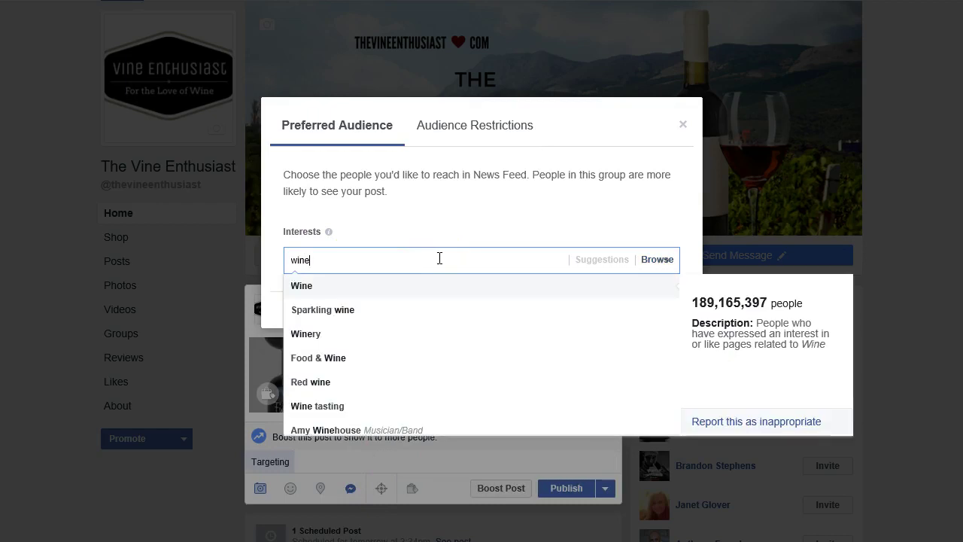
click(305, 286)
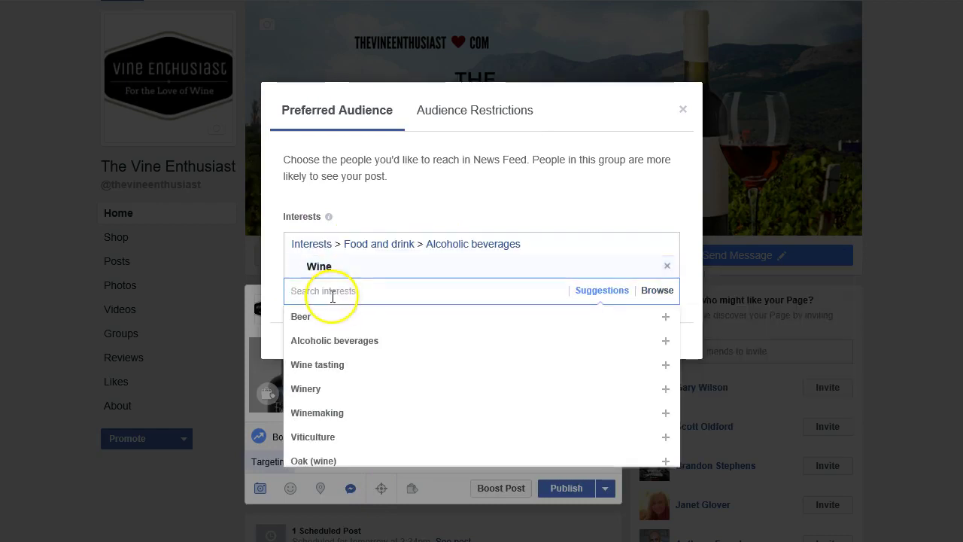
click(302, 319)
click(353, 361)
click(340, 391)
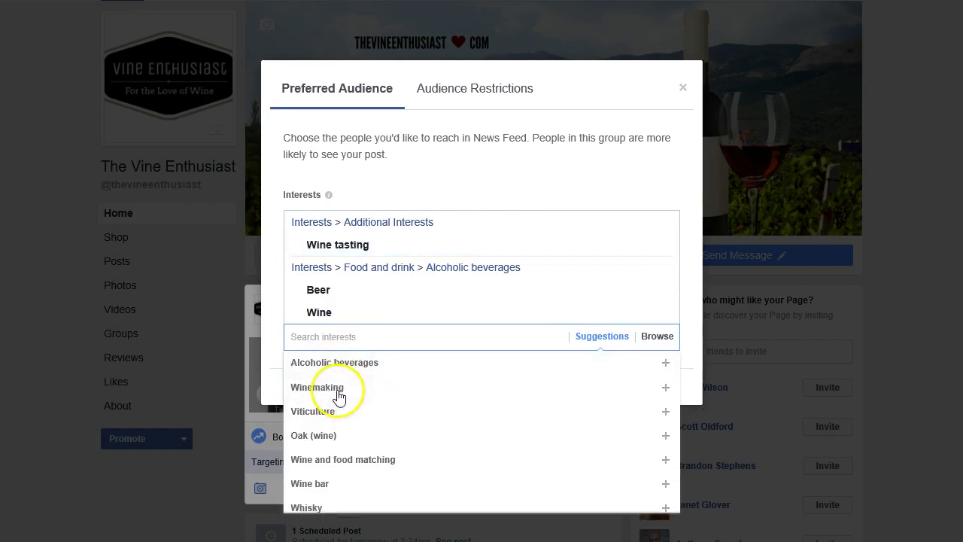
Add the suggested interests Wine and food matching, Wine bar, Whisky, Vodka and Cocktail to the preferred audience.
click(370, 473)
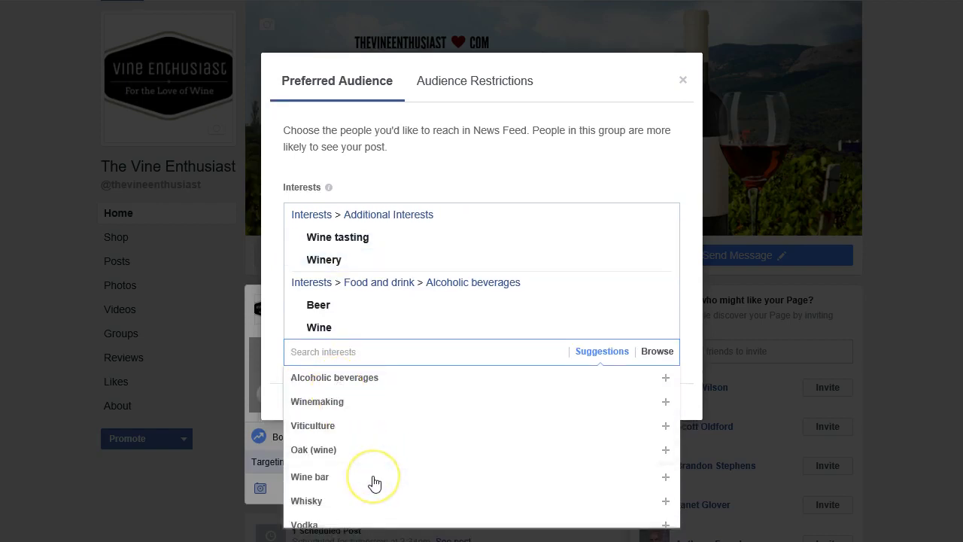
click(369, 491)
click(345, 509)
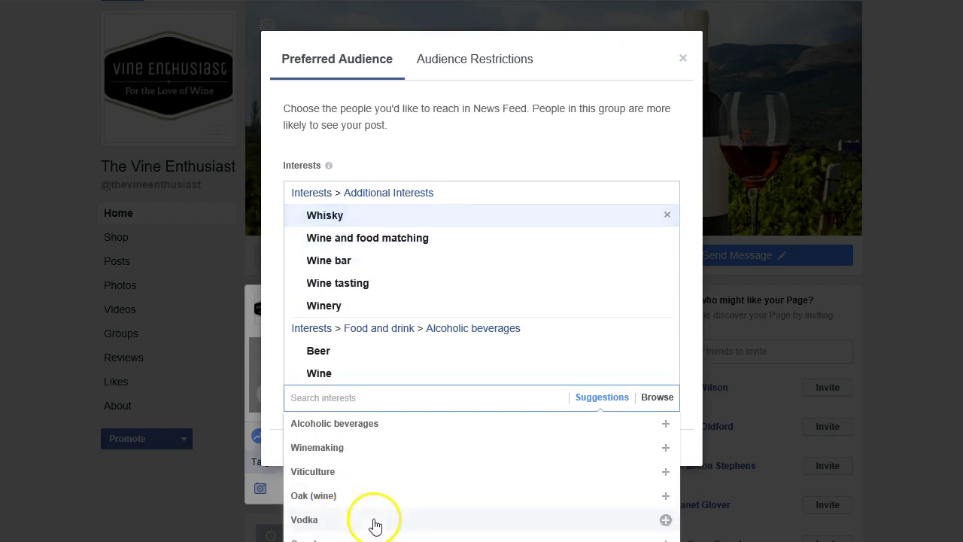
click(374, 526)
scroll(366, 488, down, 2)
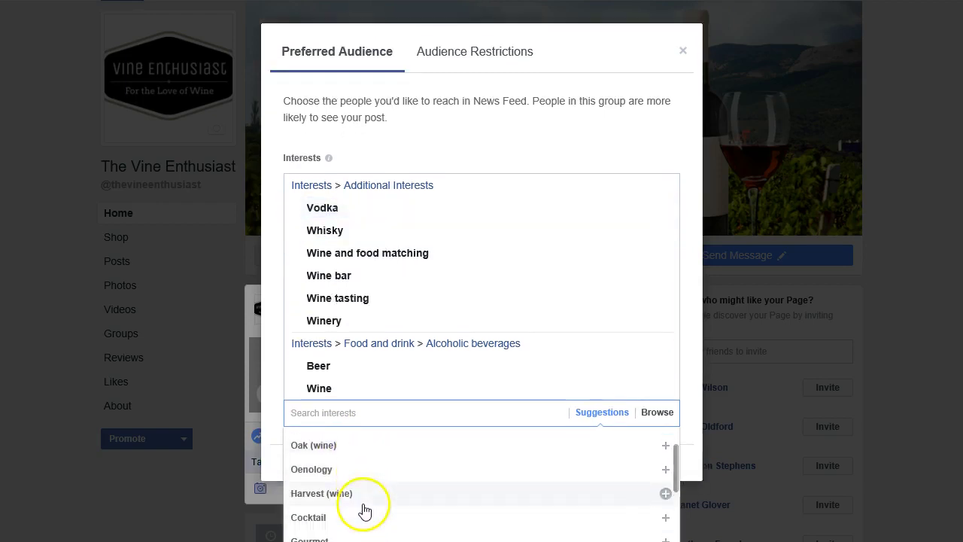
scroll(365, 510, down, 2)
click(341, 471)
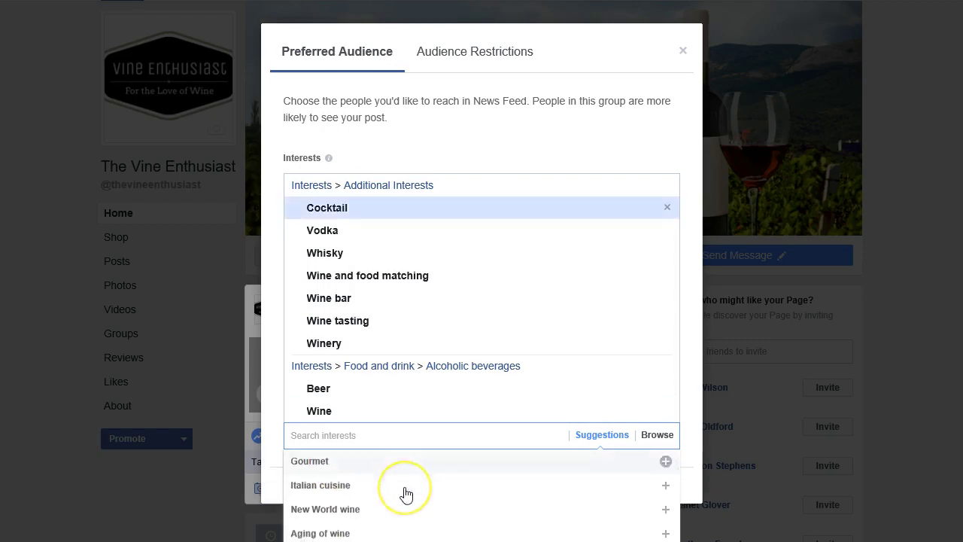
Add The Simpsons, Movies and Pizza from the suggested interests to the preferred audience.
scroll(406, 494, down, 4)
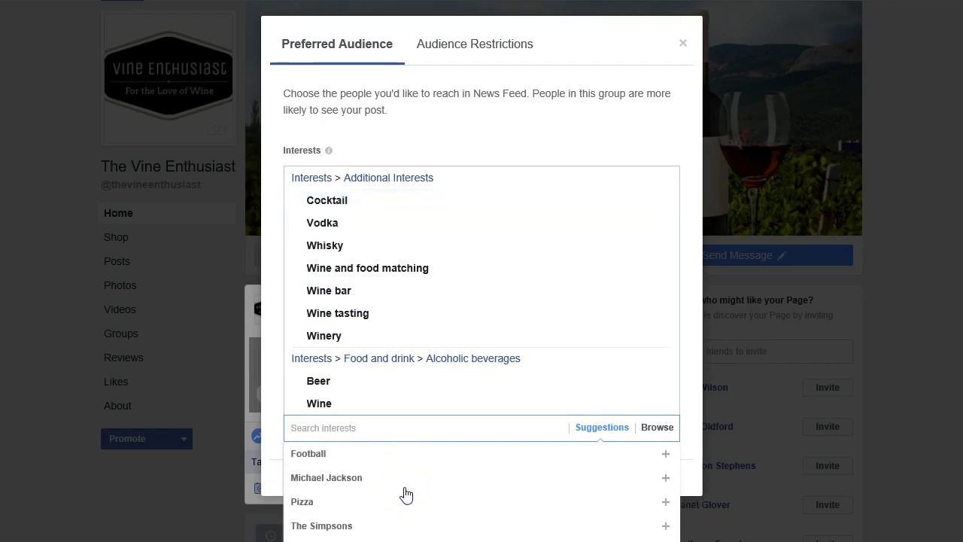
scroll(406, 494, down, 1)
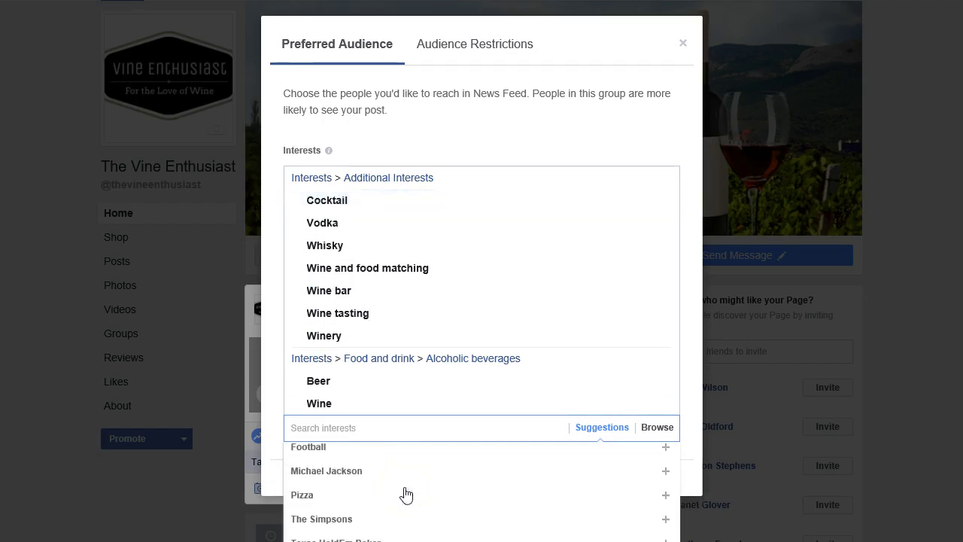
click(364, 530)
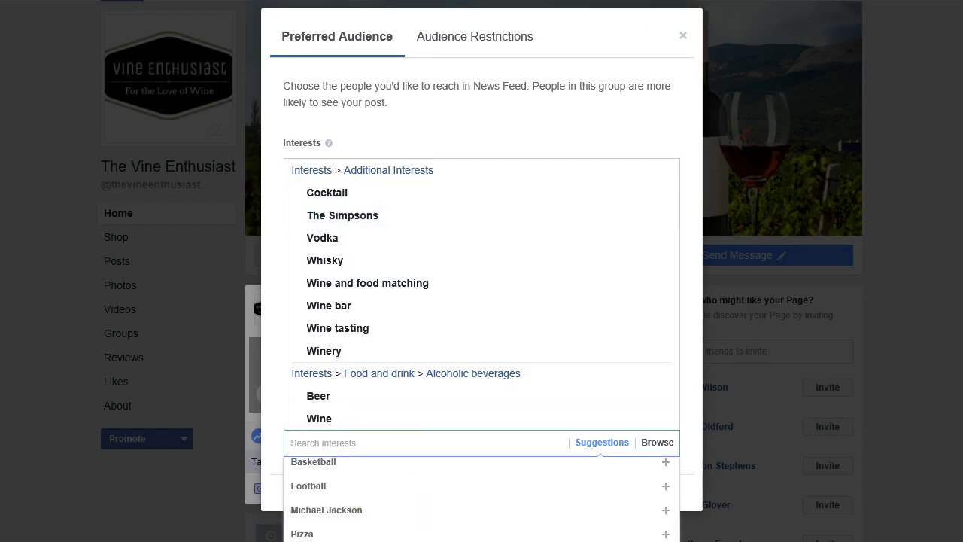
scroll(482, 501, up, 1)
click(364, 536)
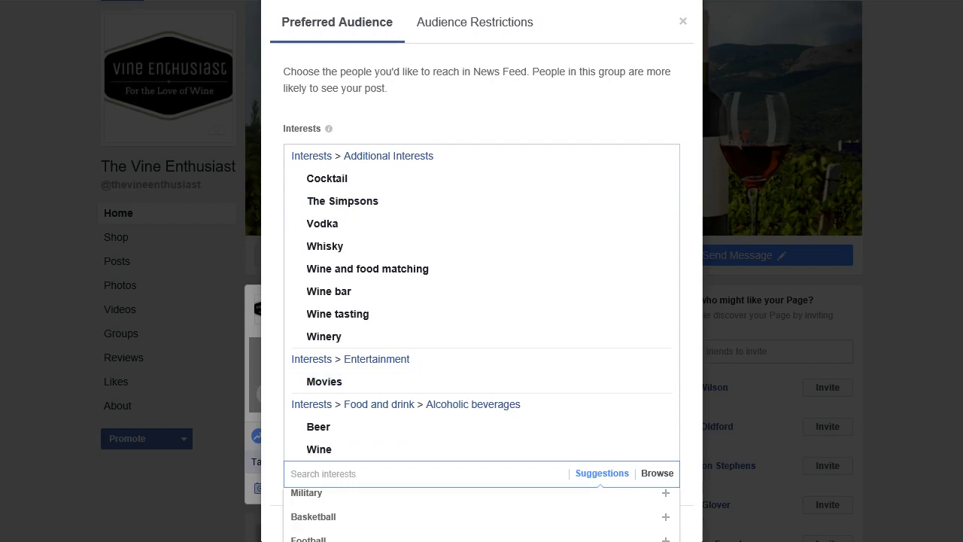
click(364, 493)
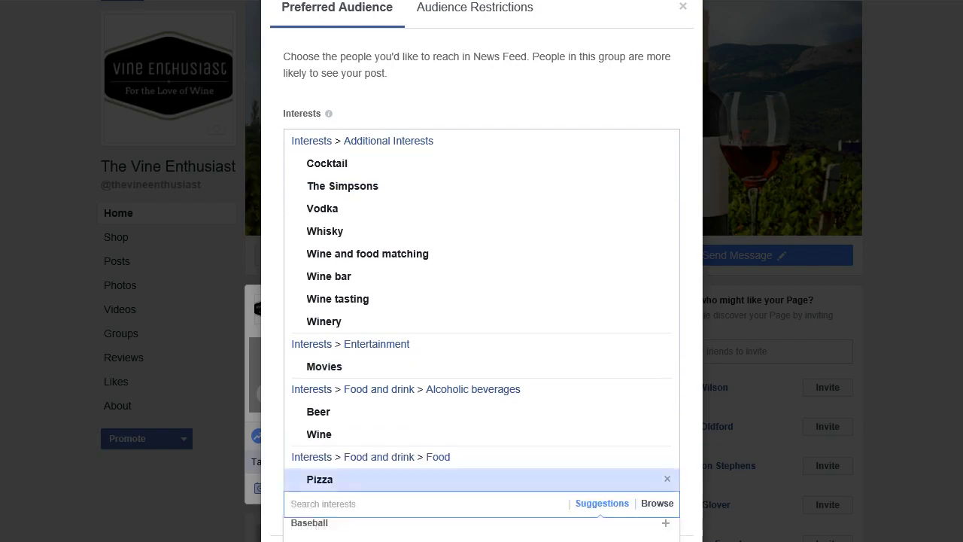
Browse the interest categories and add Distilled beverage from Alcoholic beverages under Food and drink to the preferred audience.
scroll(482, 526, down, 3)
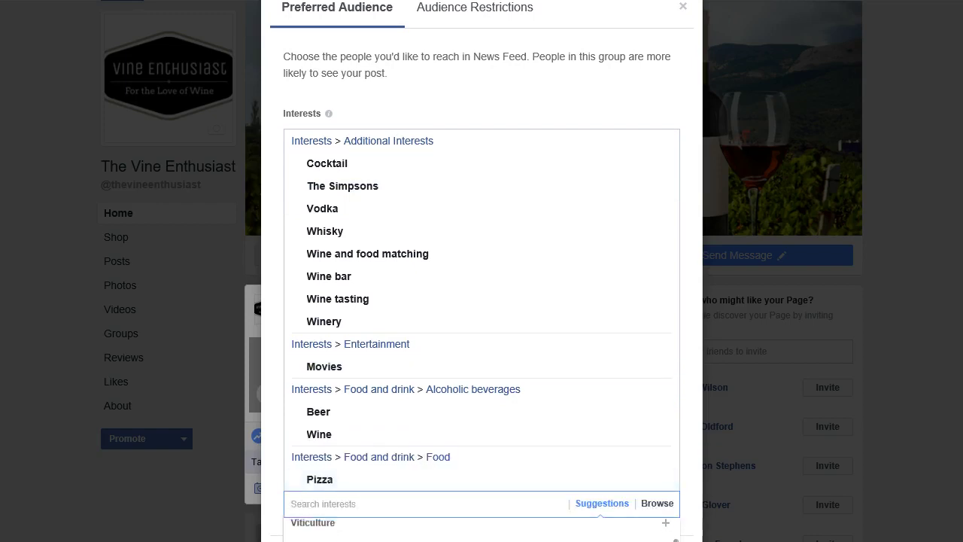
scroll(370, 529, up, 2)
scroll(482, 529, up, 2)
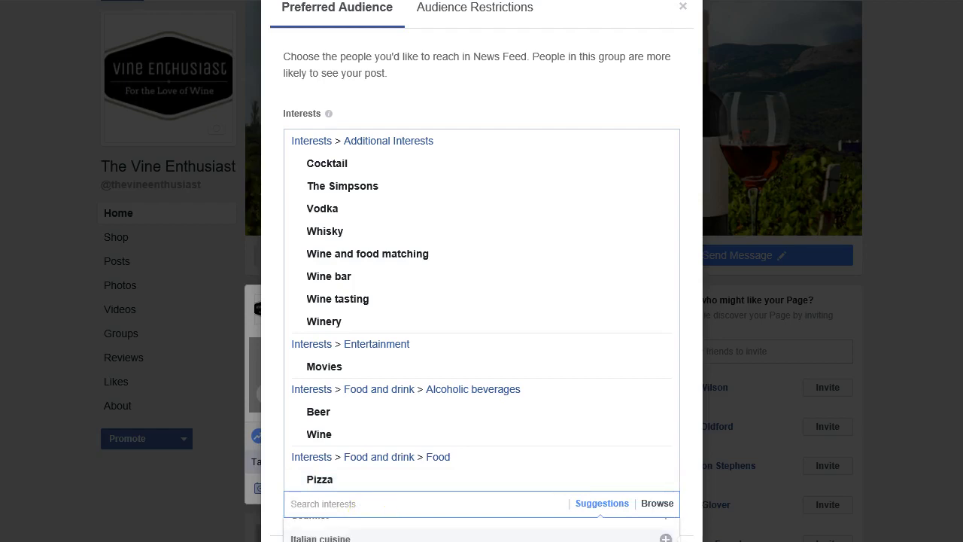
scroll(481, 529, up, 2)
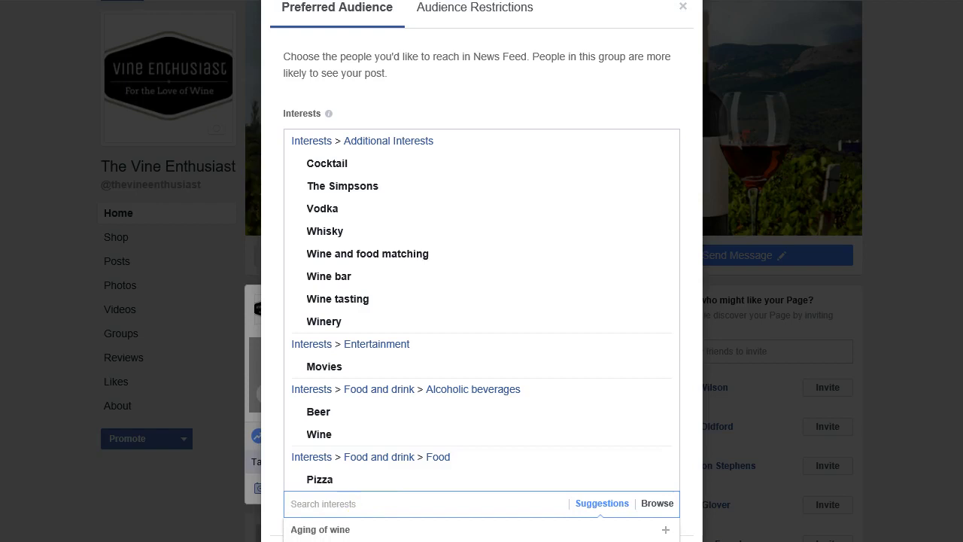
click(657, 503)
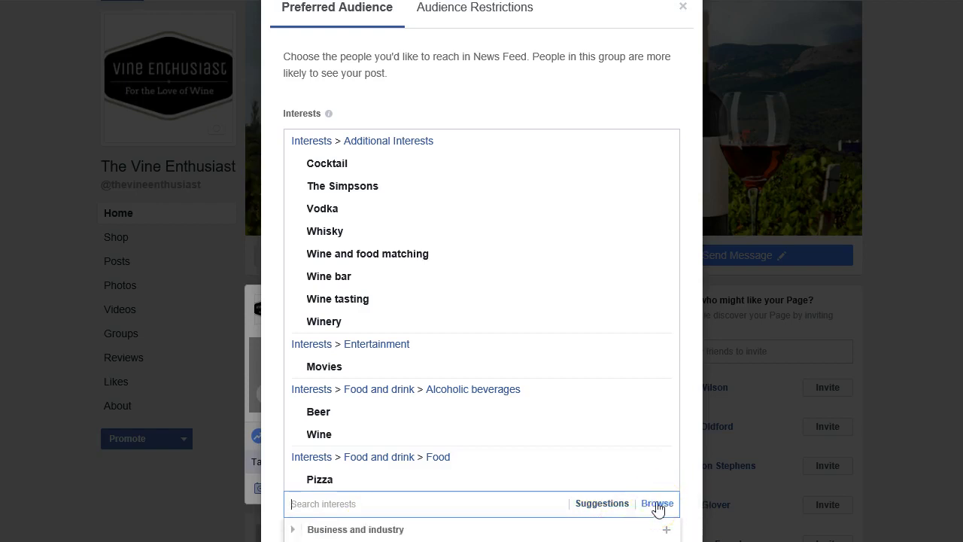
scroll(481, 529, down, 3)
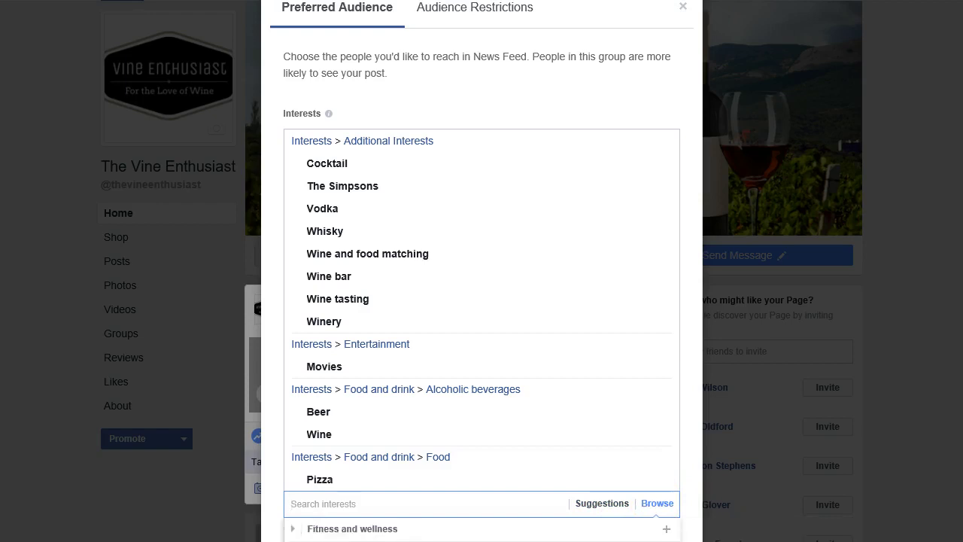
scroll(482, 529, down, 1)
scroll(482, 529, down, 1)
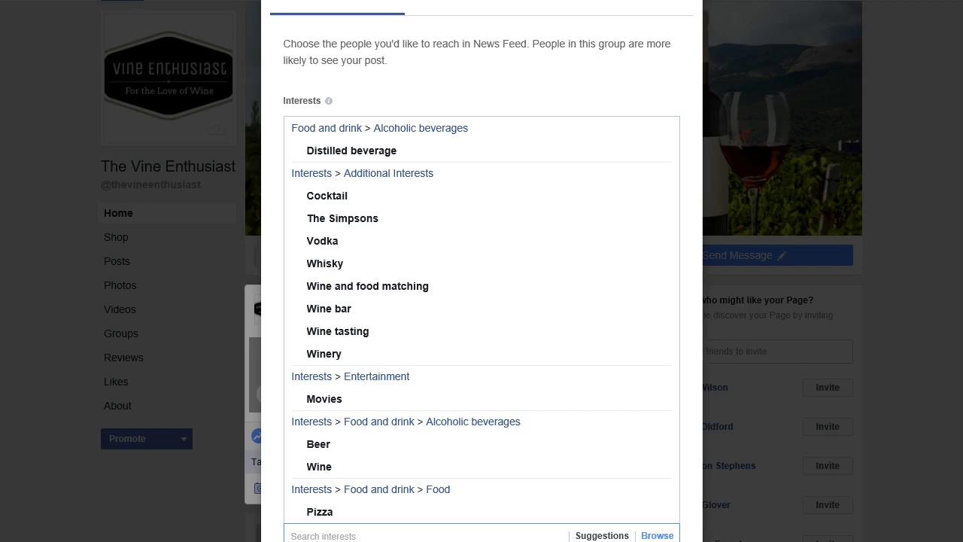
Search interests for mommy and add Mommy Needs Vodka, Scary Mommy and Great Food and Wine to the preferred audience.
click(397, 532)
text(momme)
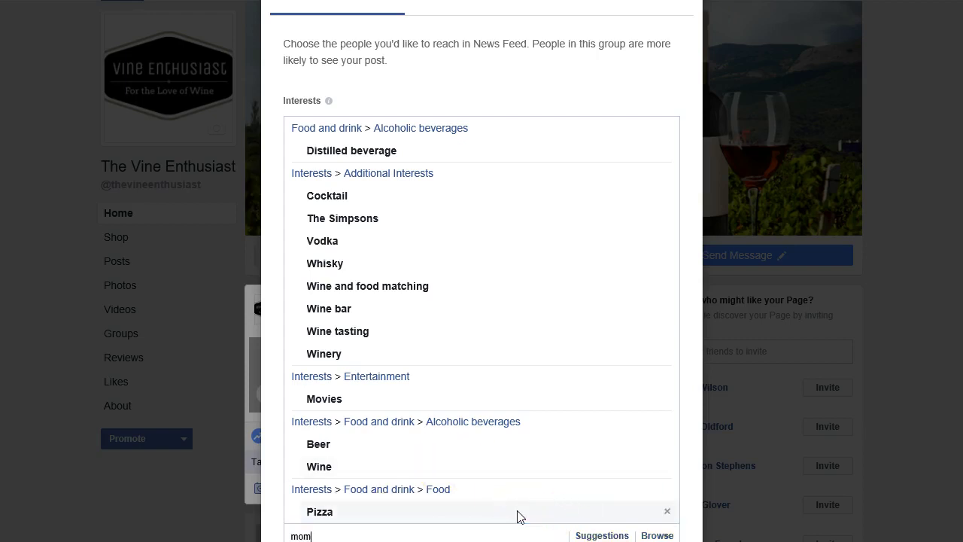
key(BackSpace)
text(y)
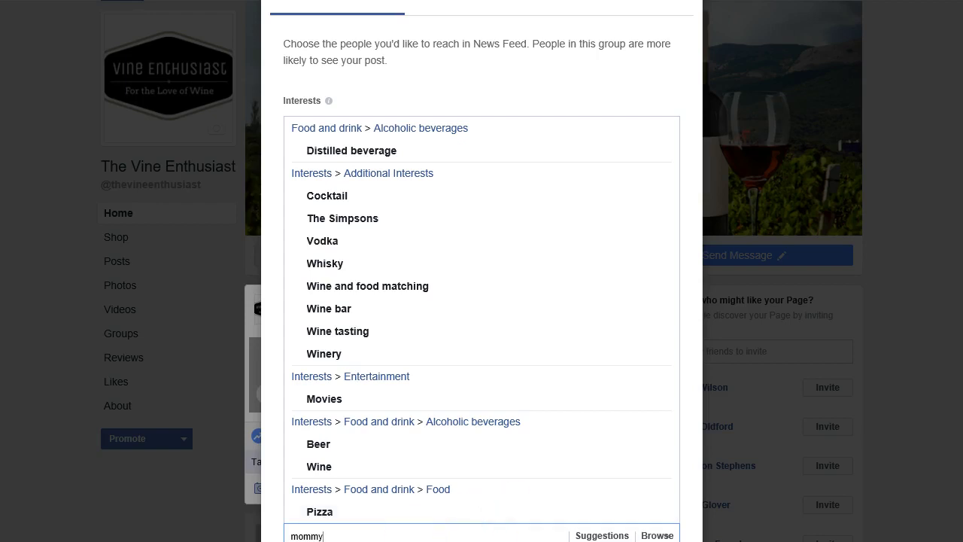
key(Return)
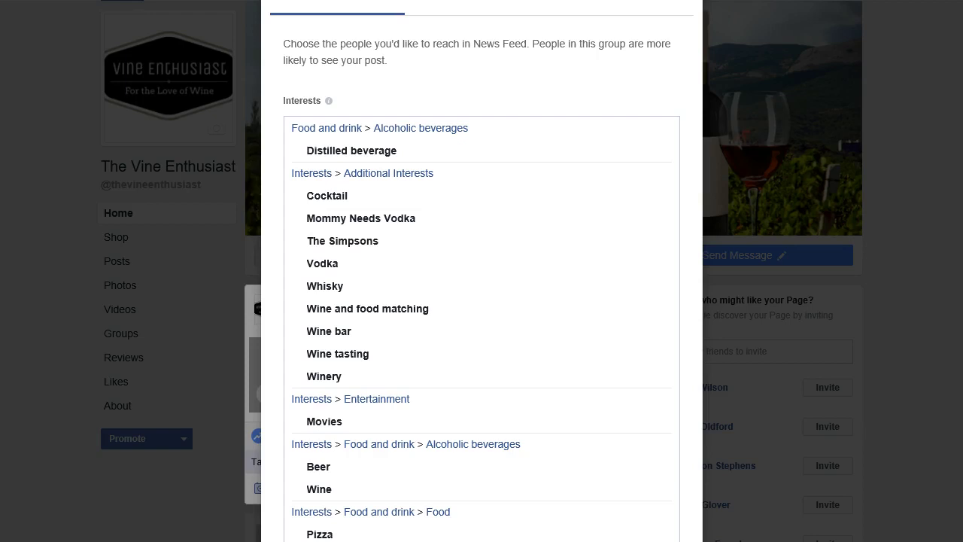
key(Return)
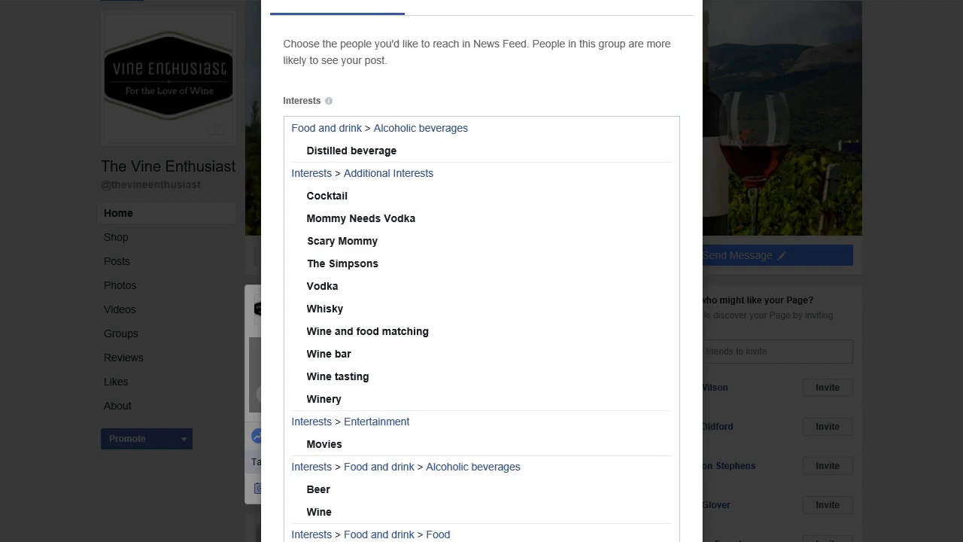
scroll(371, 485, down, 1)
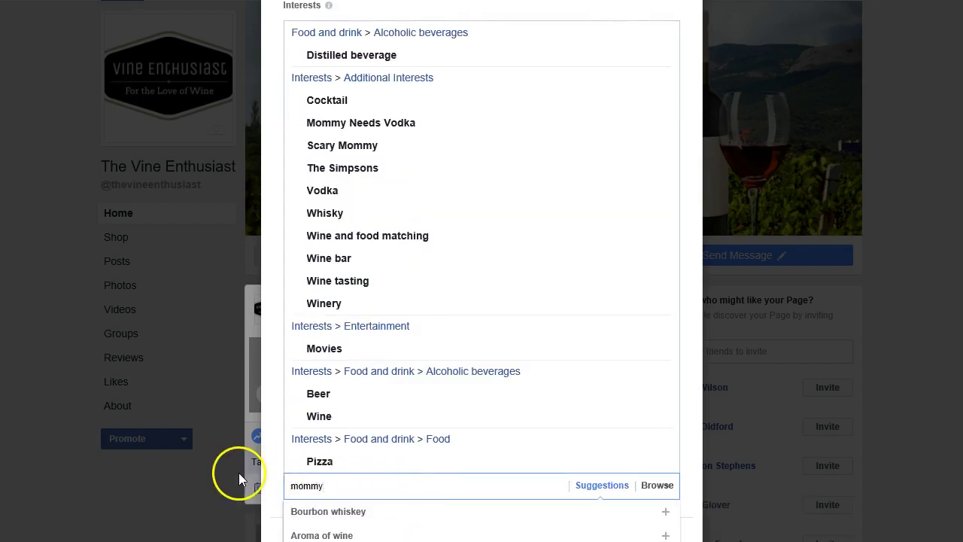
scroll(238, 476, up, 1)
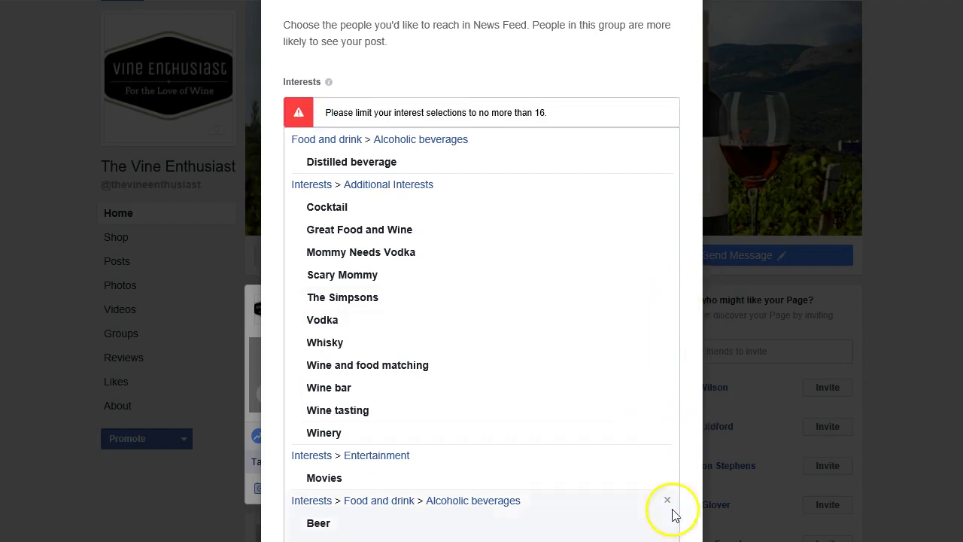
scroll(673, 512, down, 1)
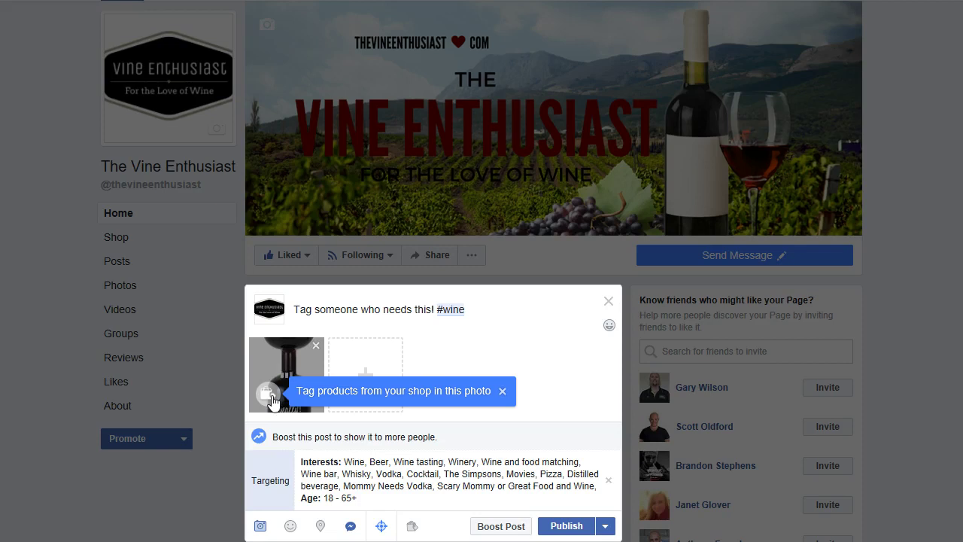
Tag the shop product If All Else Fails.... in the post's photo and schedule the post for 5/21/2017 at 5:58 PM.
click(270, 399)
click(429, 398)
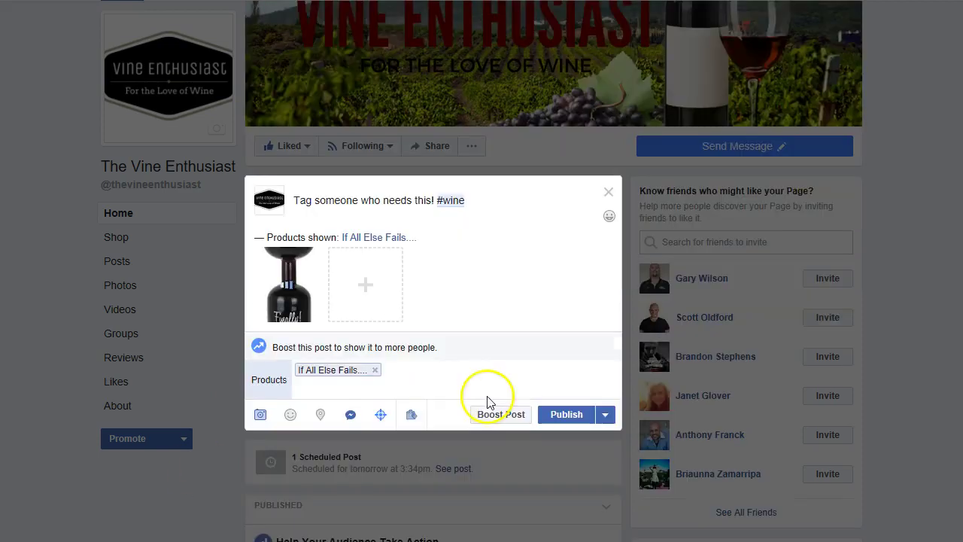
click(605, 414)
click(604, 442)
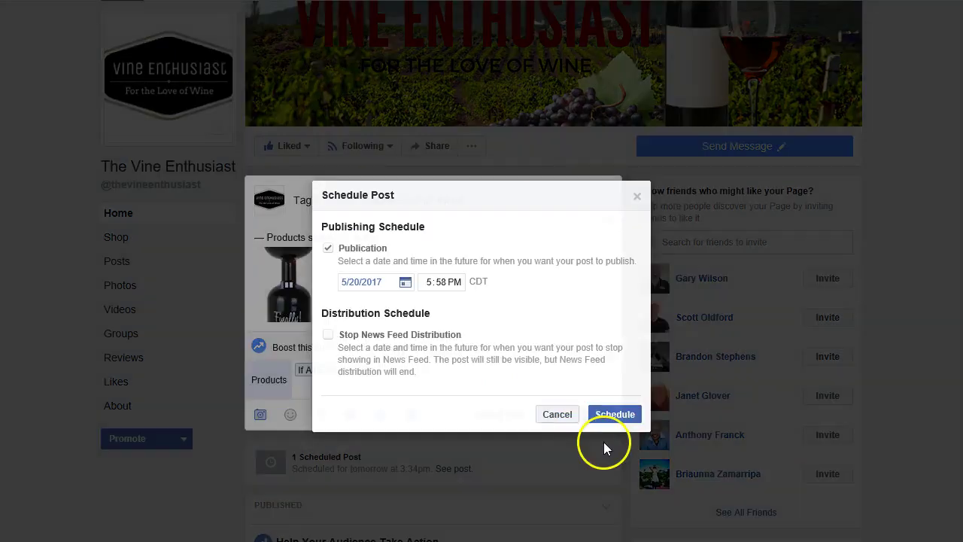
click(355, 289)
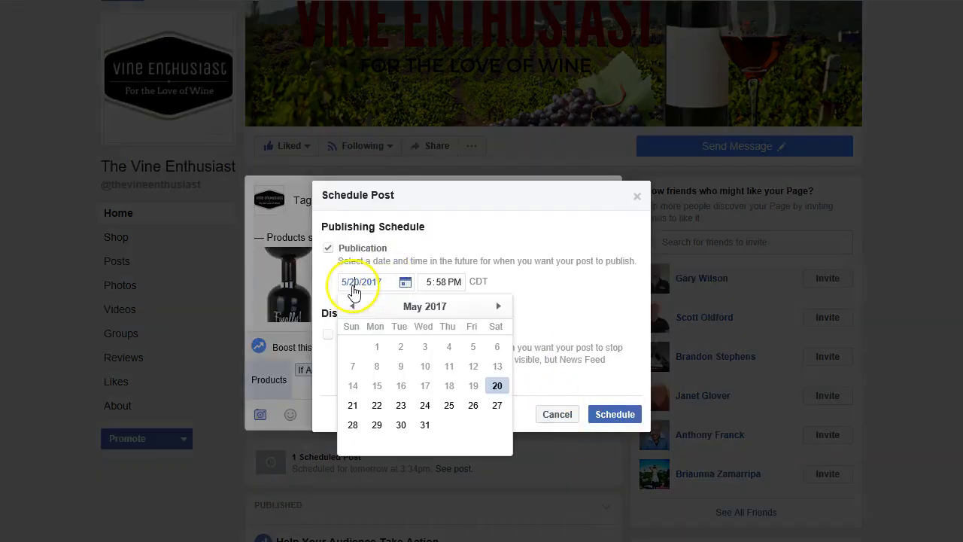
click(353, 405)
click(431, 289)
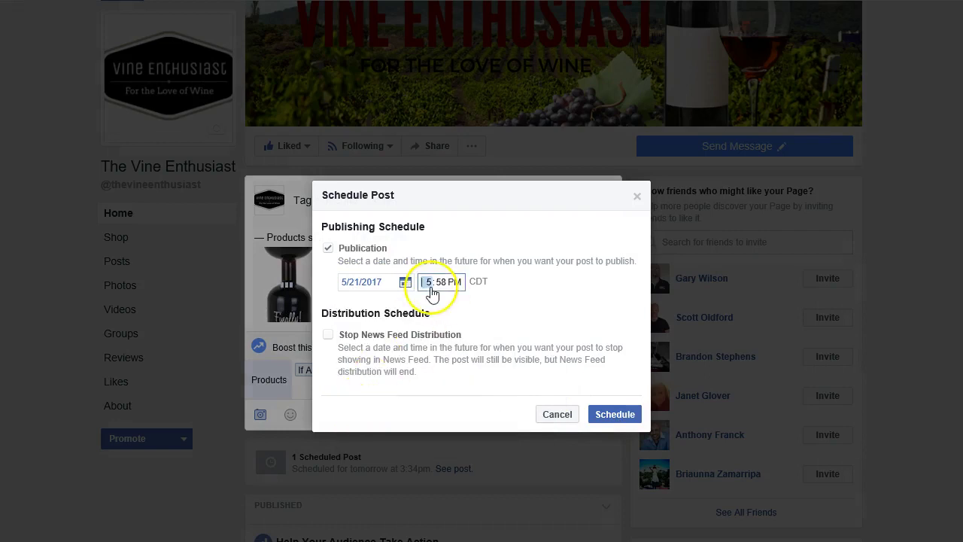
click(571, 316)
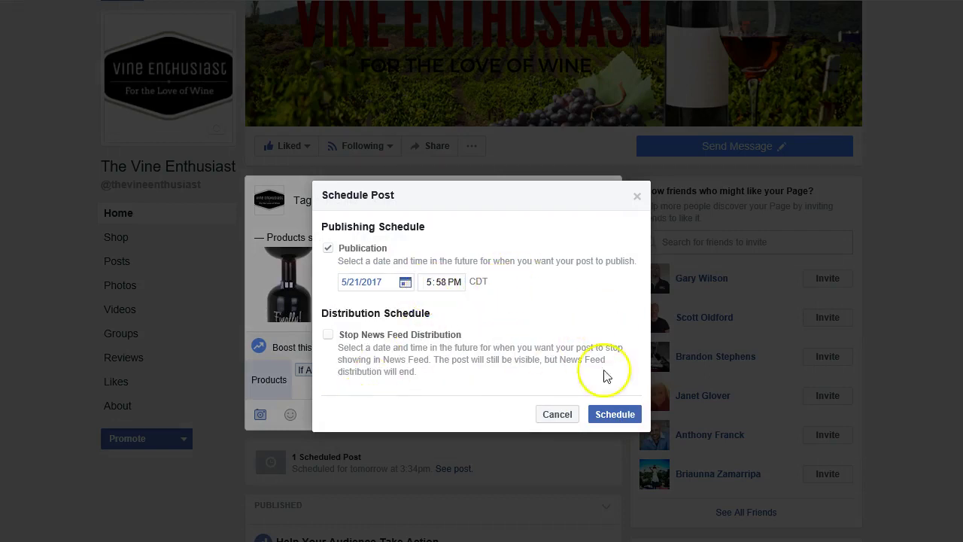
click(629, 416)
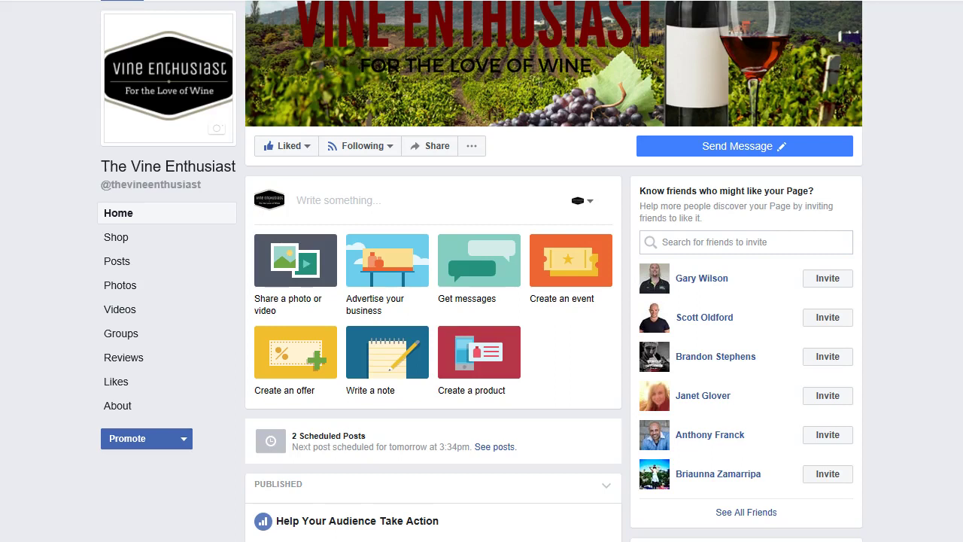
Start a new page post and attach the black tank top photo 414iu5K6diL.
click(338, 200)
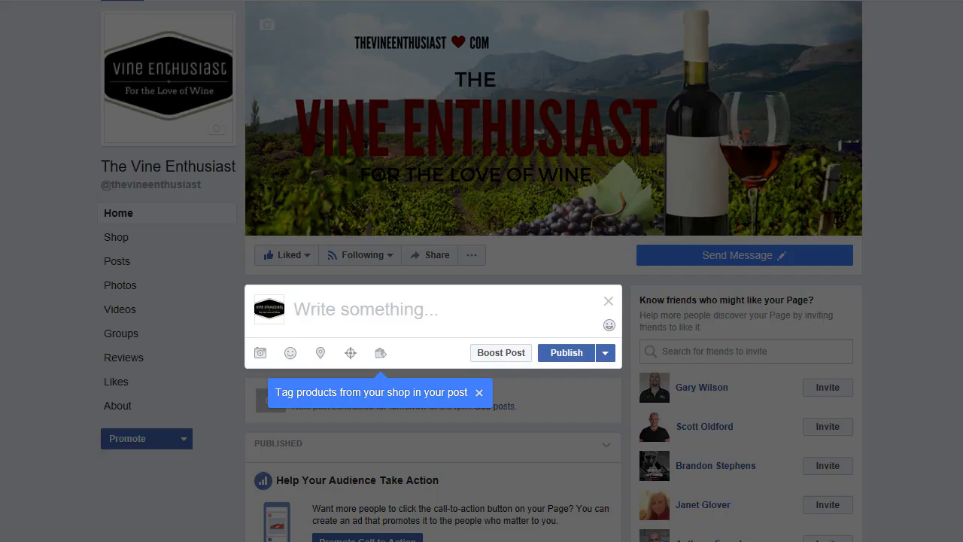
click(261, 354)
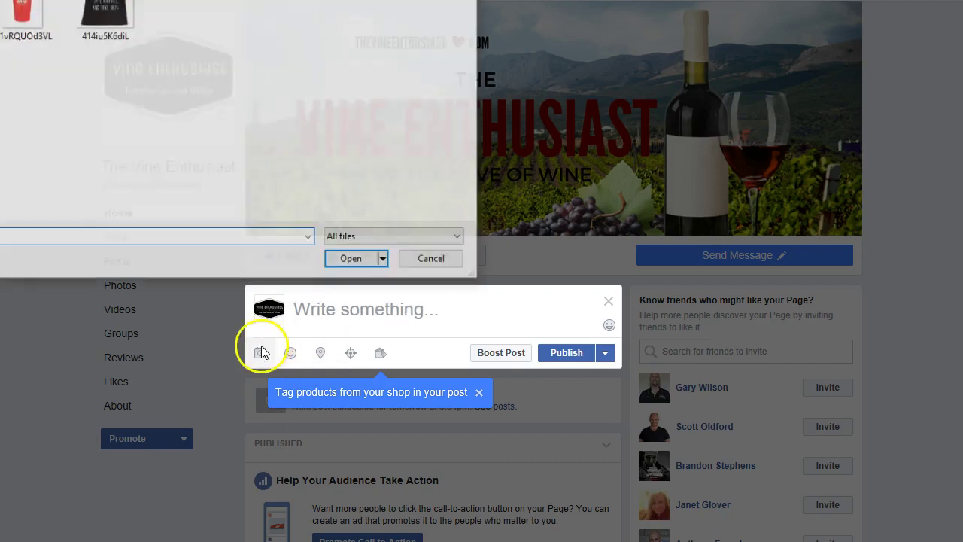
click(93, 41)
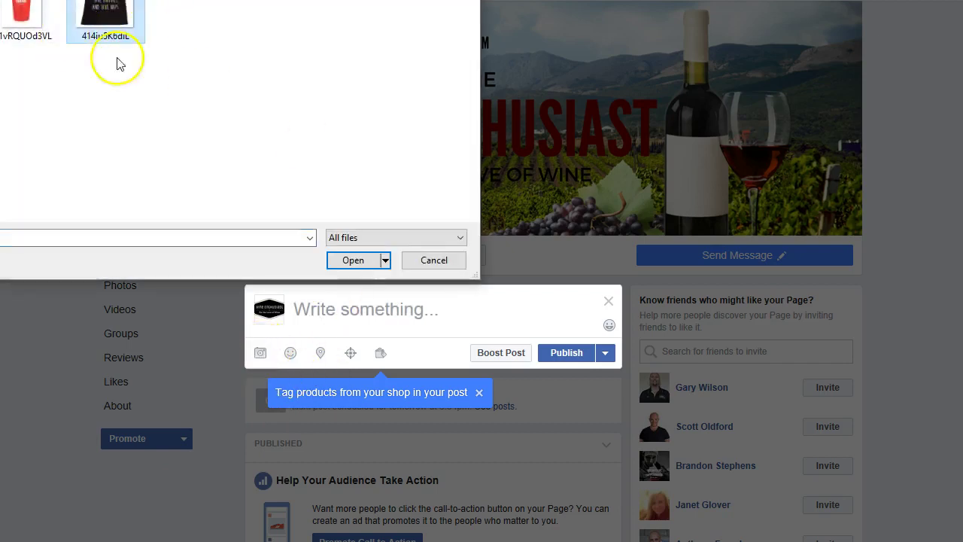
click(353, 260)
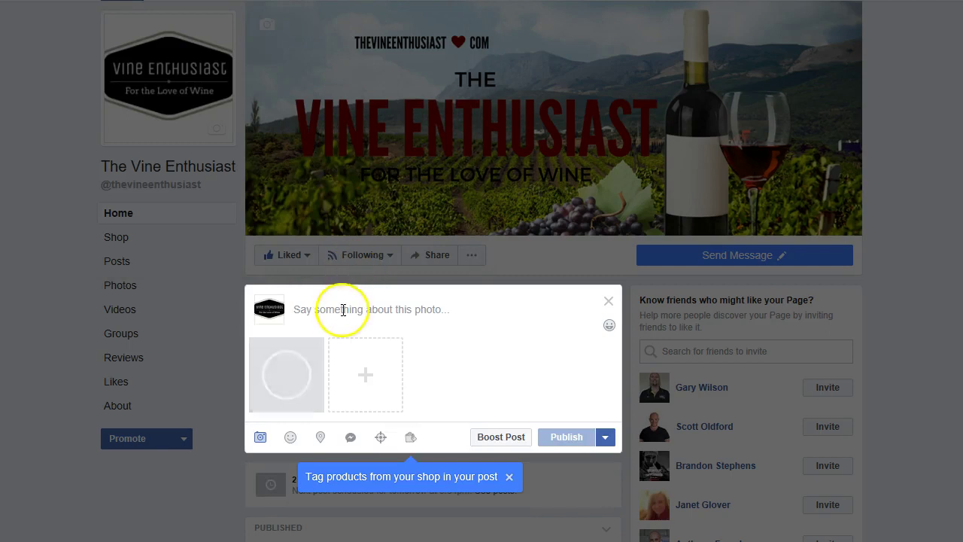
Write the photo caption "Me too!" with "Get yours ---->" on a separate line below it.
click(383, 307)
text(Me too!)
key(Return)
text(yours)
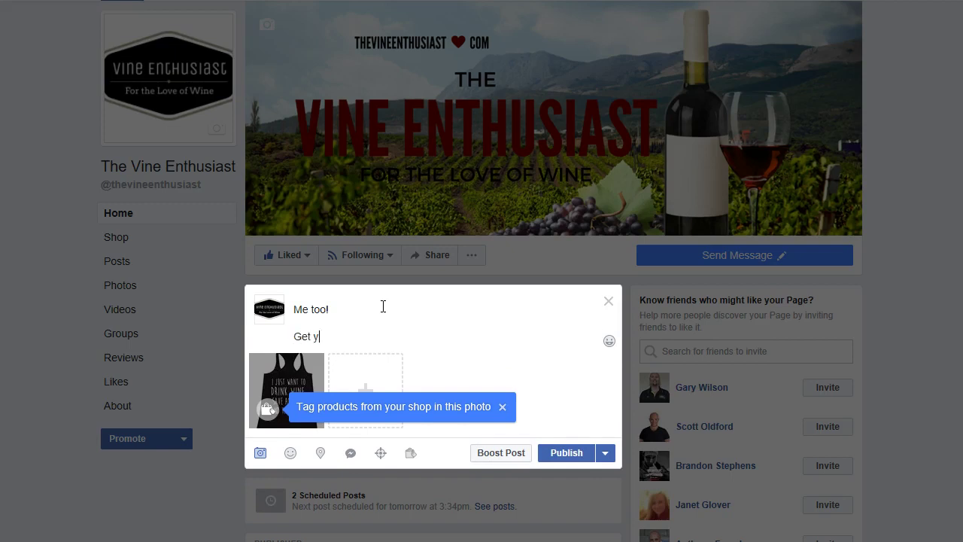
text(,,,,,)
key(BackSpace)
key(BackSpace)
key(BackSpace)
key(BackSpace)
key(BackSpace)
text(---->)
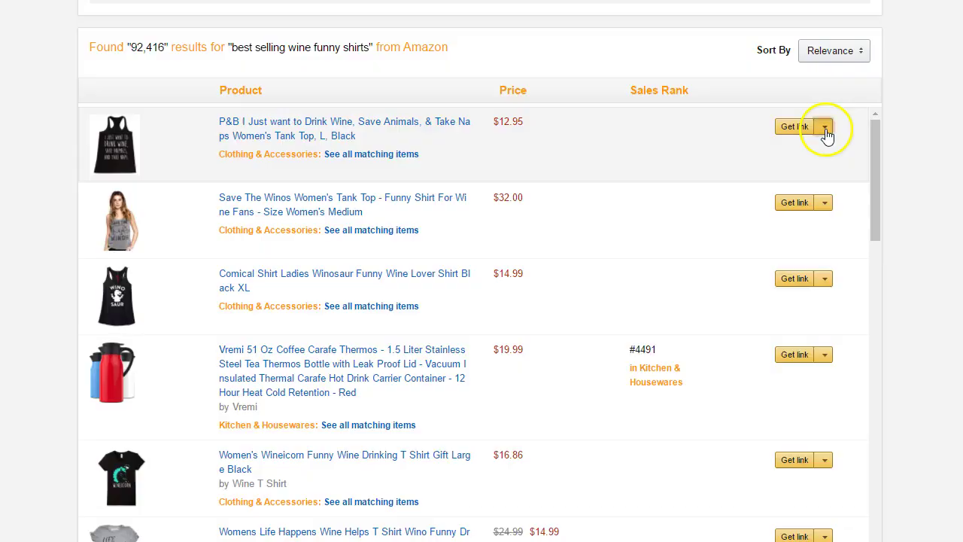
In Amazon Associates, copy the shortened amzn.to link for the P&B wine tank top and paste it into the Facebook caption.
click(827, 134)
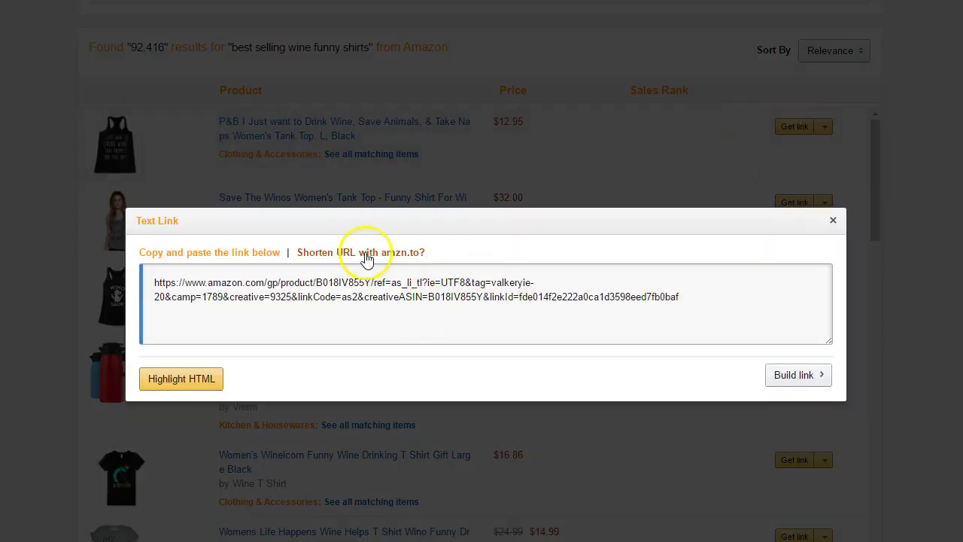
click(367, 258)
click(223, 283)
right_click(223, 284)
click(248, 296)
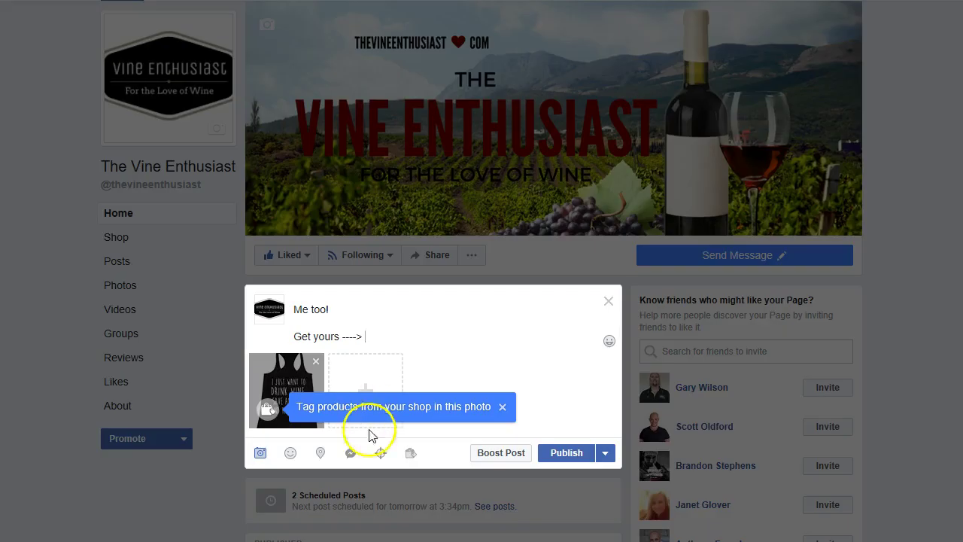
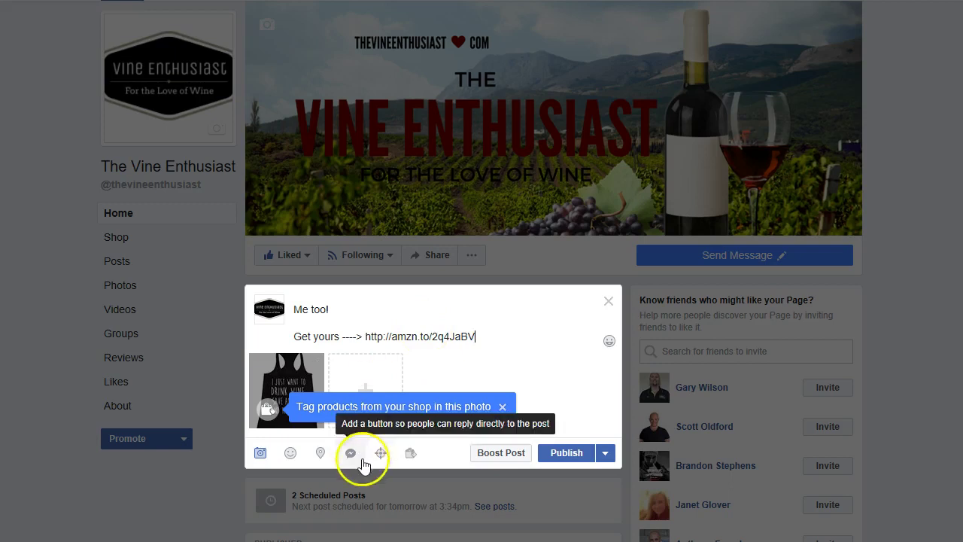
Add the Messenger reply button to the post and target the preferred audience with the interests Wine and Food & Wine.
click(350, 452)
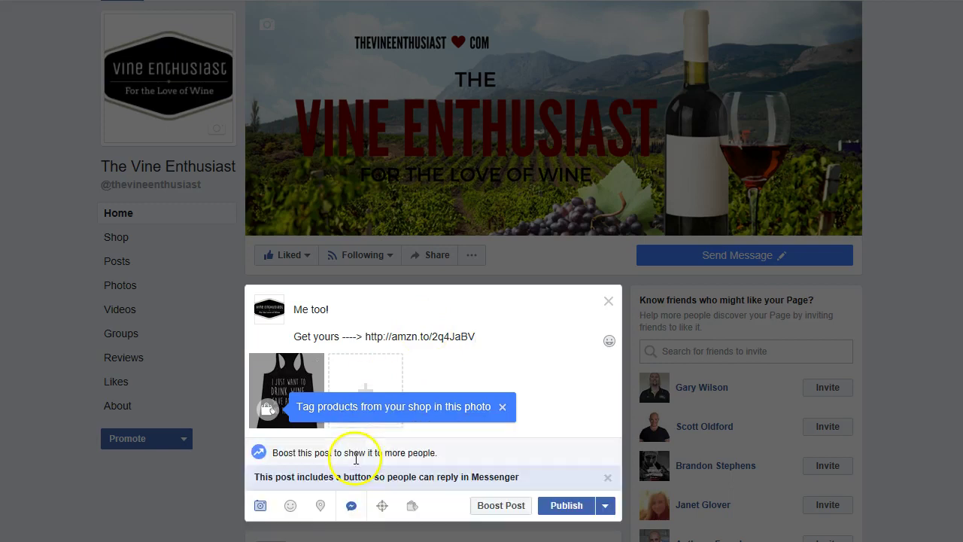
click(382, 505)
click(351, 257)
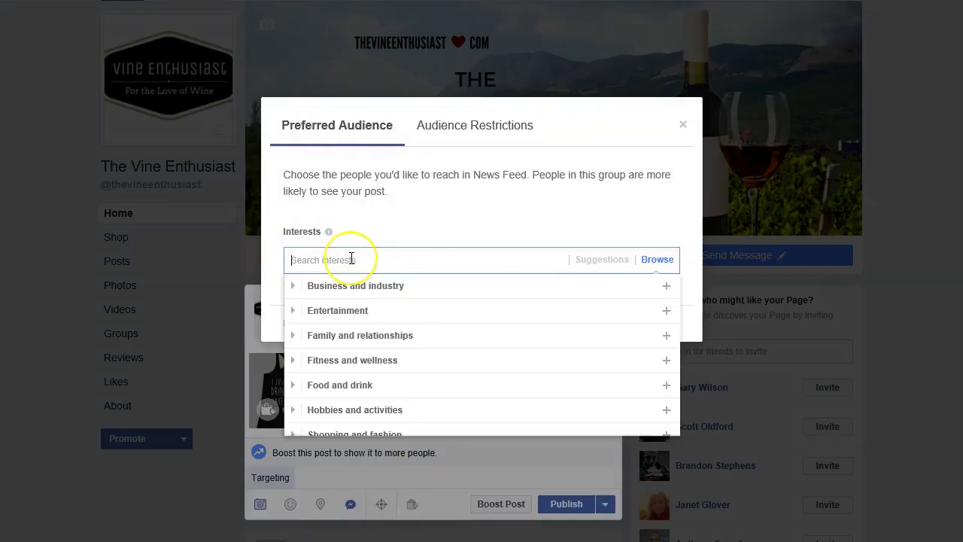
text(wine)
click(348, 286)
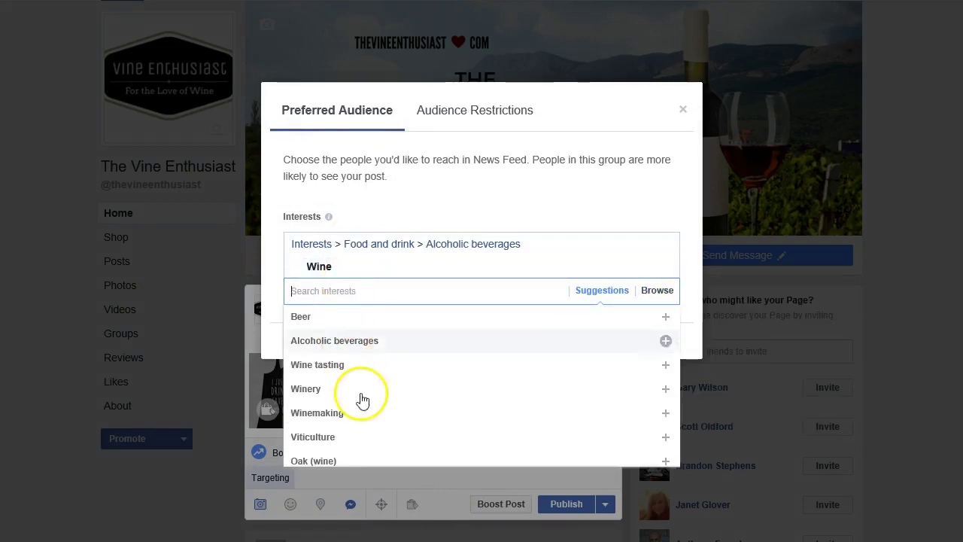
text(wine)
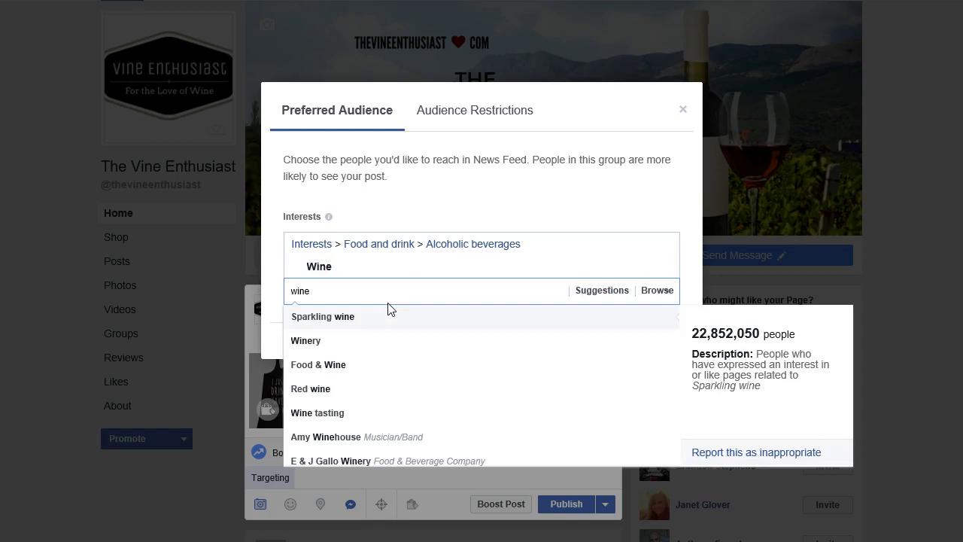
click(398, 367)
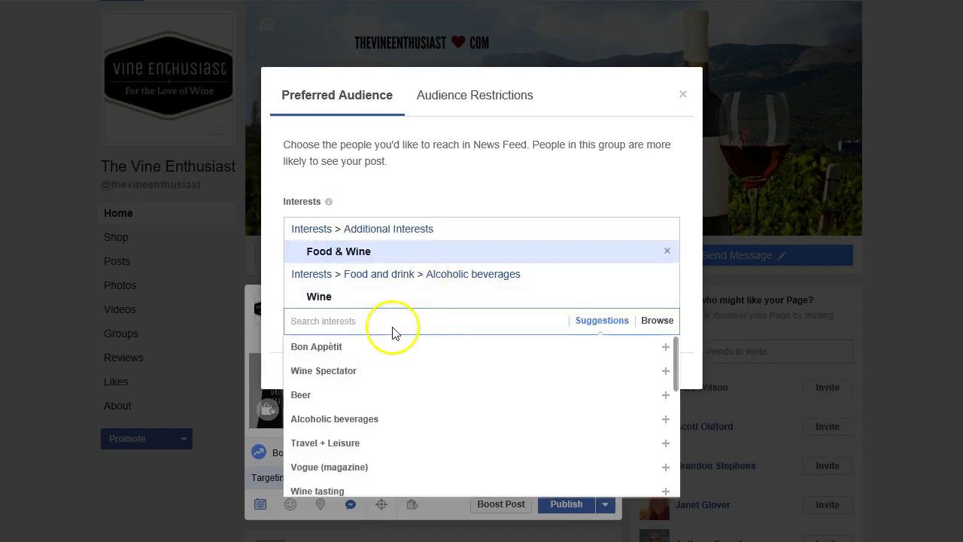
Add the suggested interests Wine Spectator, Bon Appétit, Travel + Leisure, Vogue (magazine), Food Network Magazine and Cooking Light.
click(335, 378)
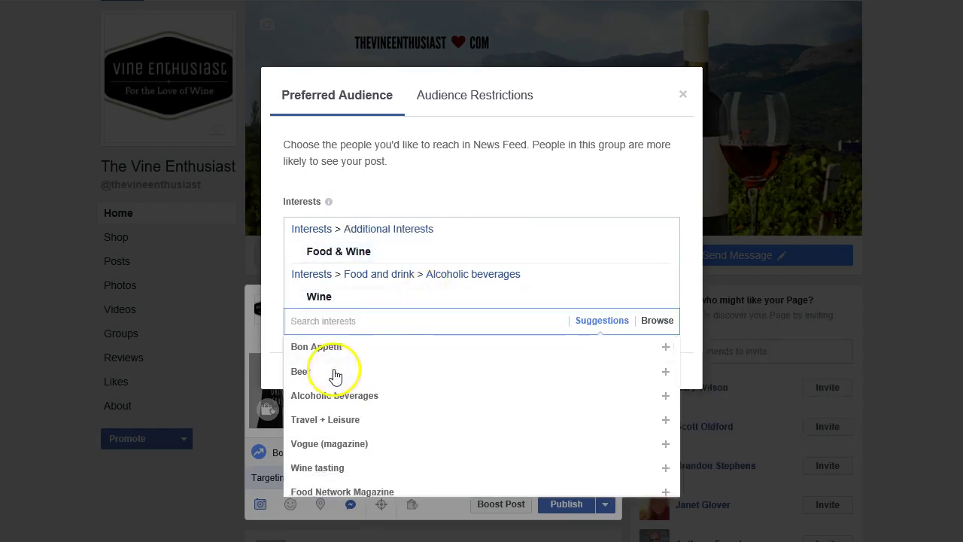
click(344, 365)
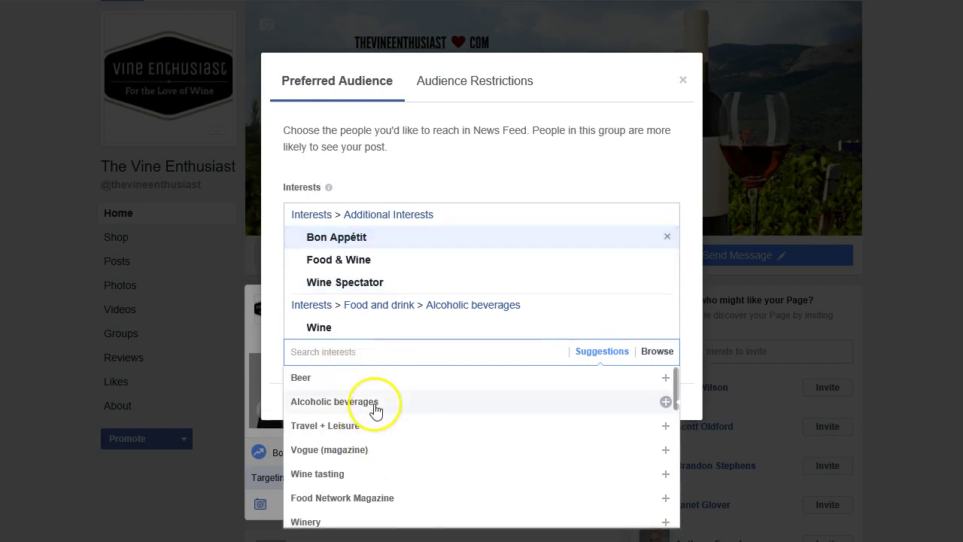
click(362, 427)
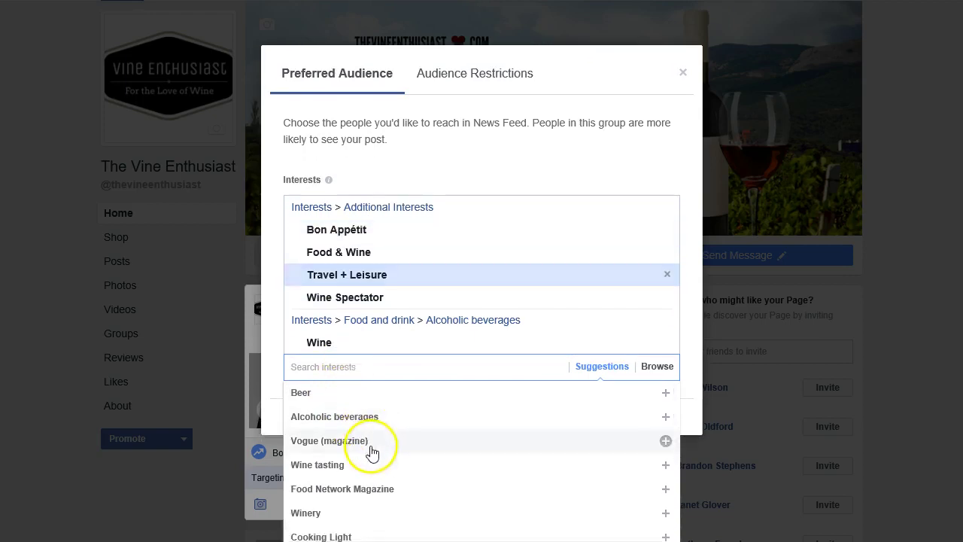
click(368, 450)
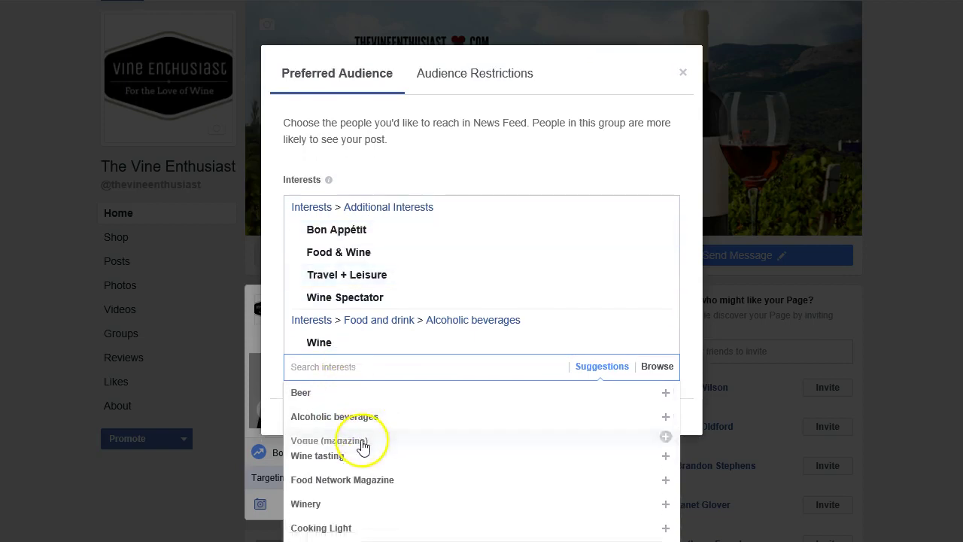
click(370, 483)
click(352, 523)
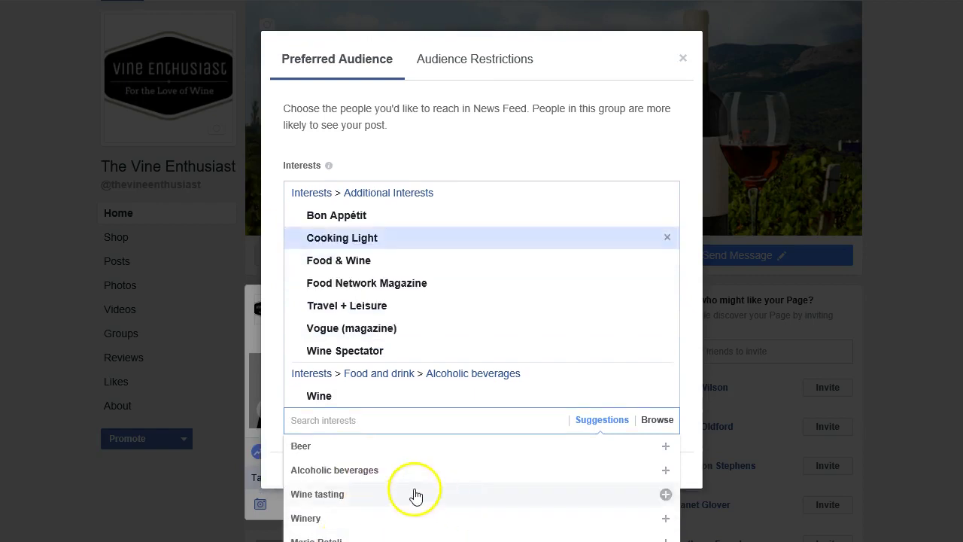
Add Food Network Challenge, Barefoot Contessa, The Wine Advocate and Wine & Spirits from the suggested interests to the preferred audience.
scroll(414, 494, down, 2)
click(371, 486)
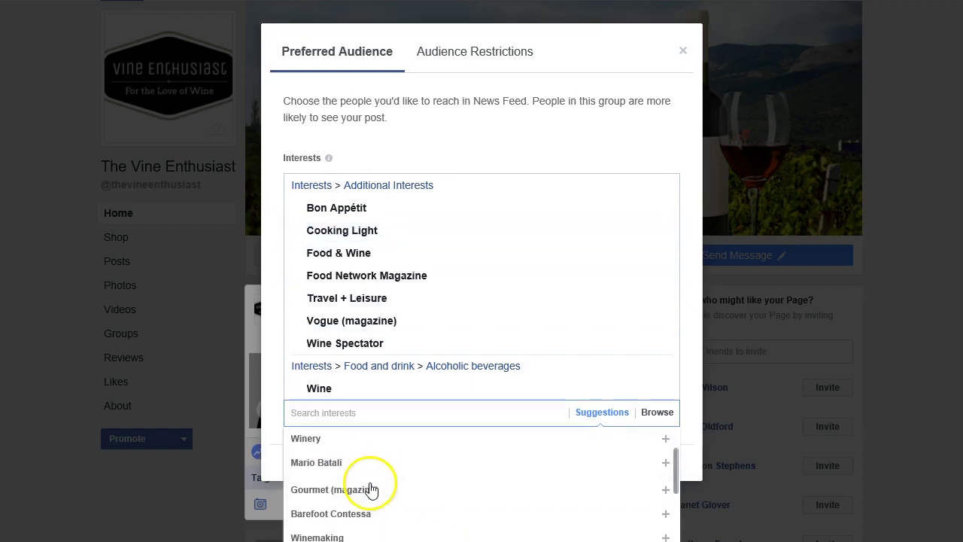
click(364, 531)
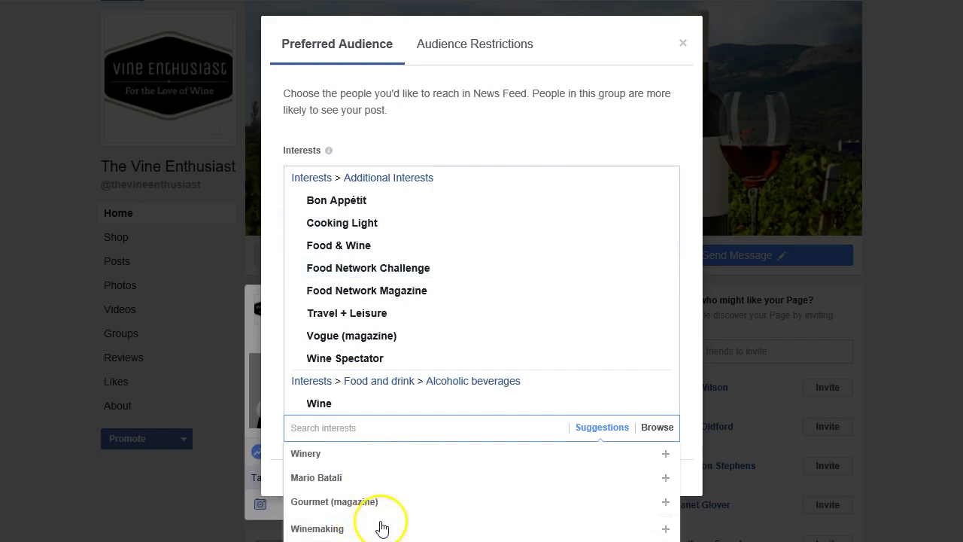
scroll(396, 518, down, 3)
scroll(351, 531, down, 1)
click(342, 518)
scroll(350, 531, down, 1)
click(343, 532)
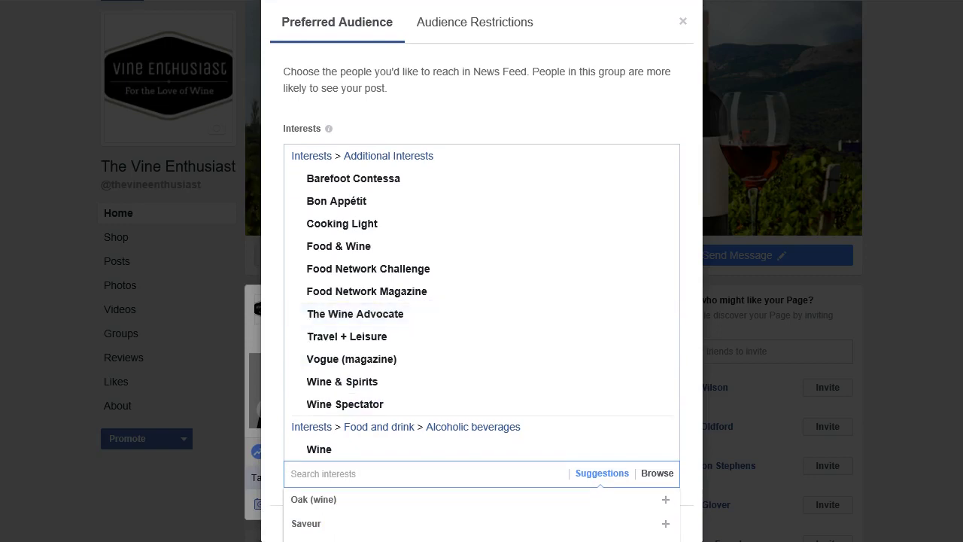
Add Wine Enthusiast Magazine, Esquire (magazine), Decanter (magazine) and Gourmet (magazine) to the preferred audience, and search the interests for mommy.
click(323, 536)
scroll(351, 531, down, 3)
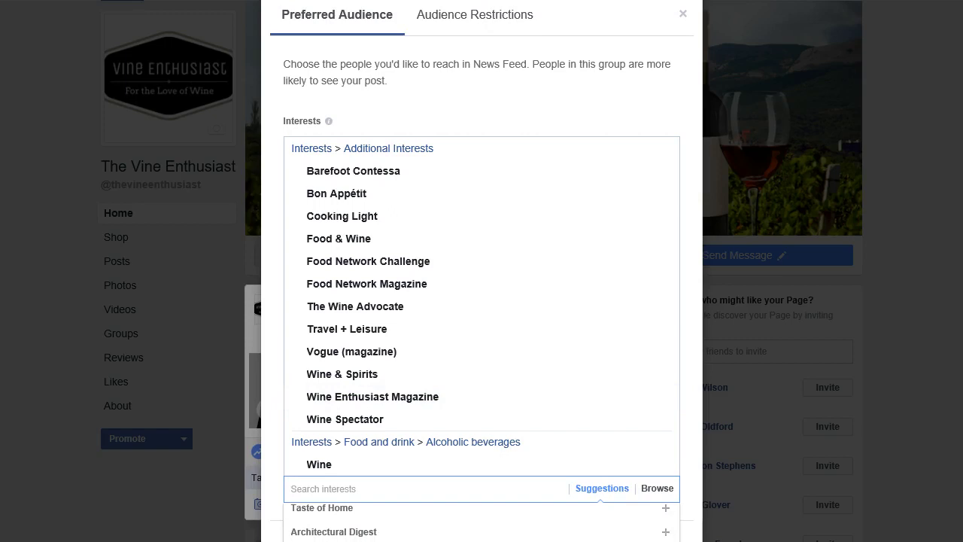
scroll(350, 530, up, 1)
click(324, 520)
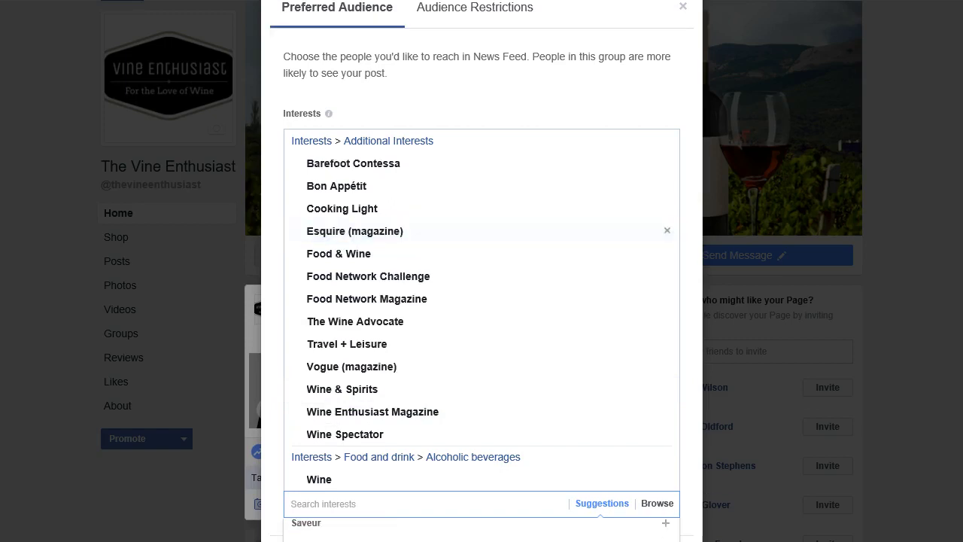
click(323, 523)
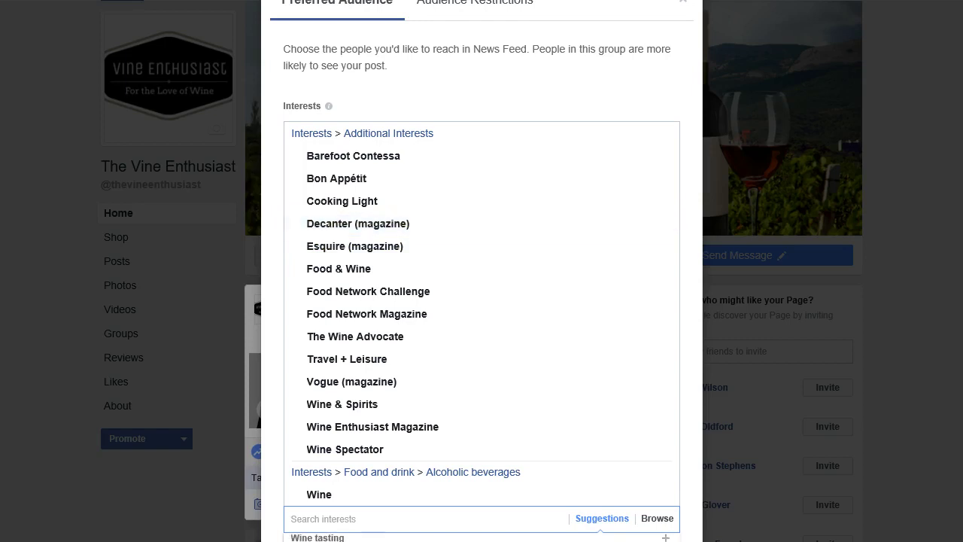
click(323, 537)
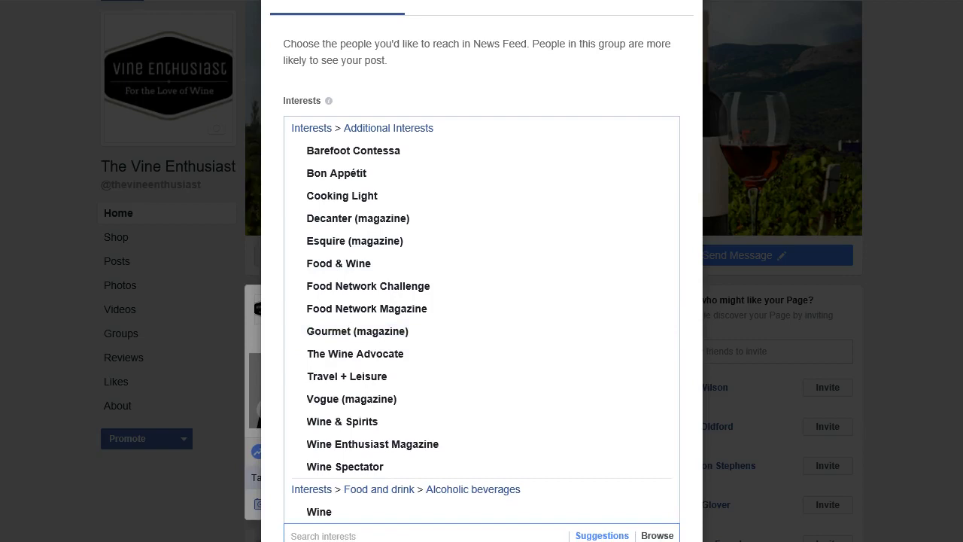
text(mommy)
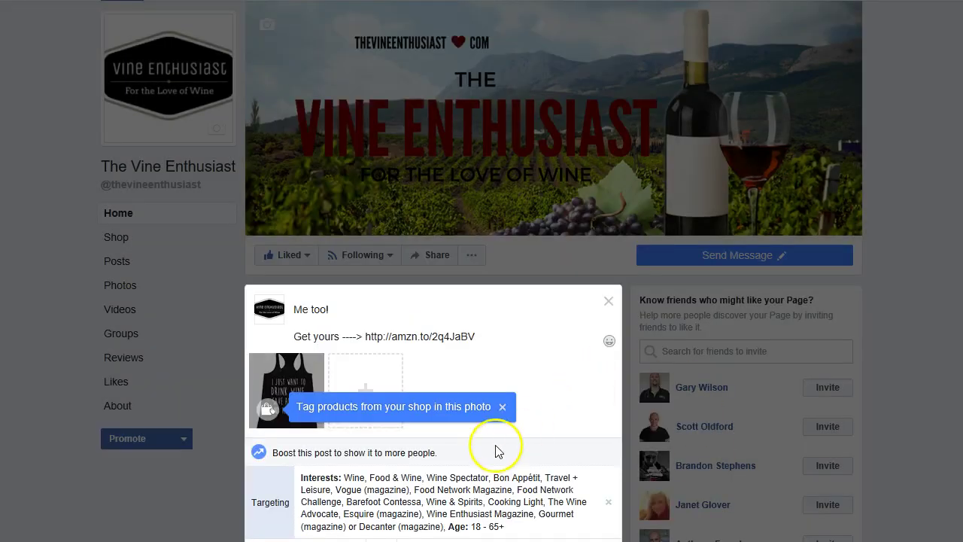
Open product tagging for the post and look through the shop's product list without tagging anything.
scroll(499, 447, down, 3)
click(412, 336)
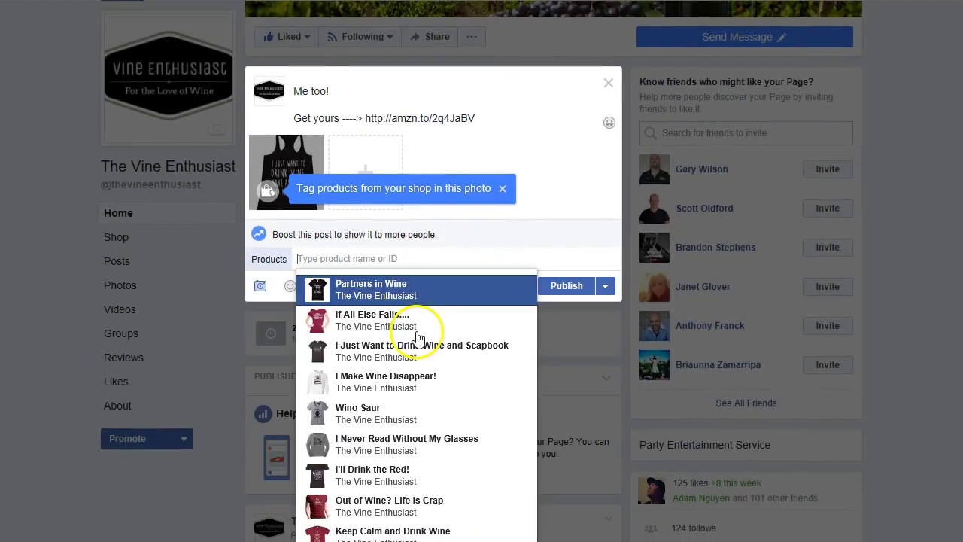
scroll(419, 384, down, 6)
scroll(418, 381, up, 4)
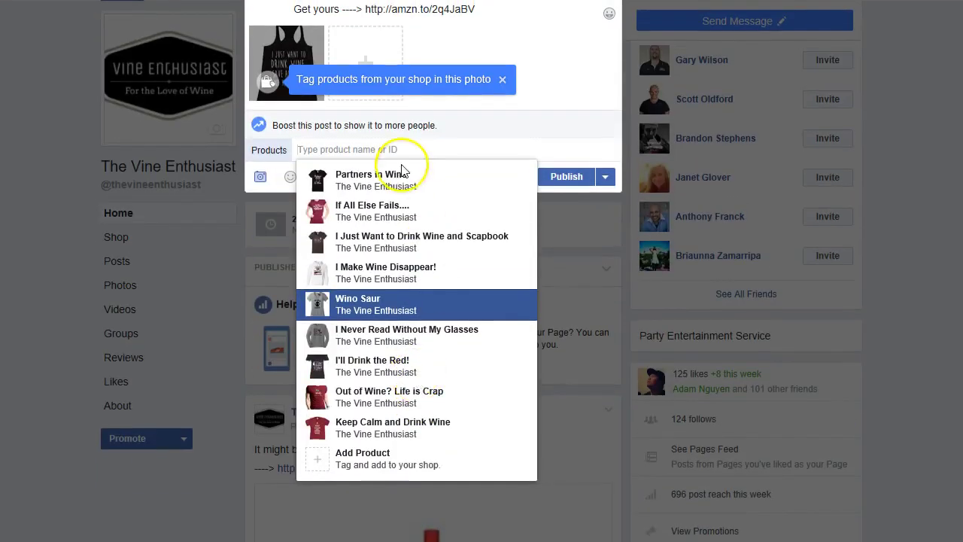
click(572, 85)
scroll(457, 129, up, 4)
scroll(415, 291, down, 4)
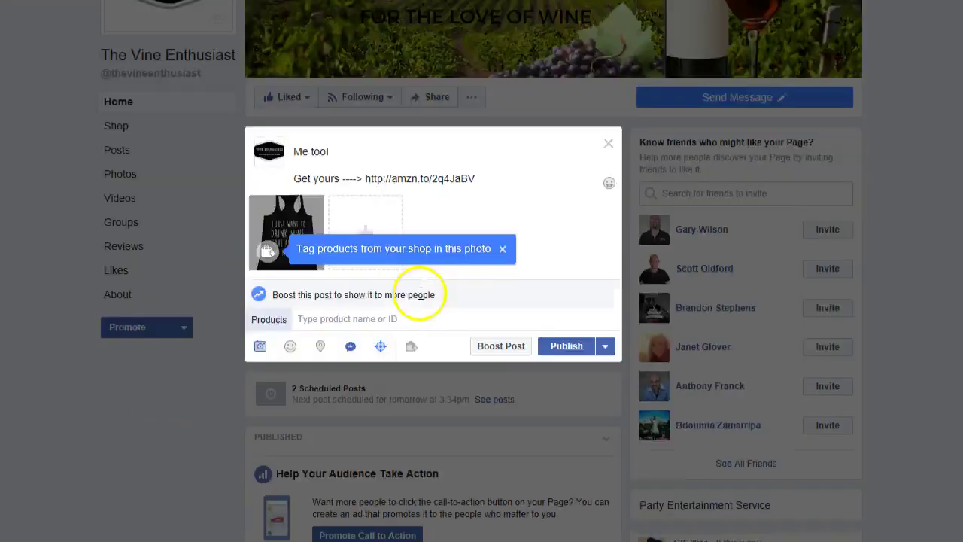
scroll(514, 268, up, 3)
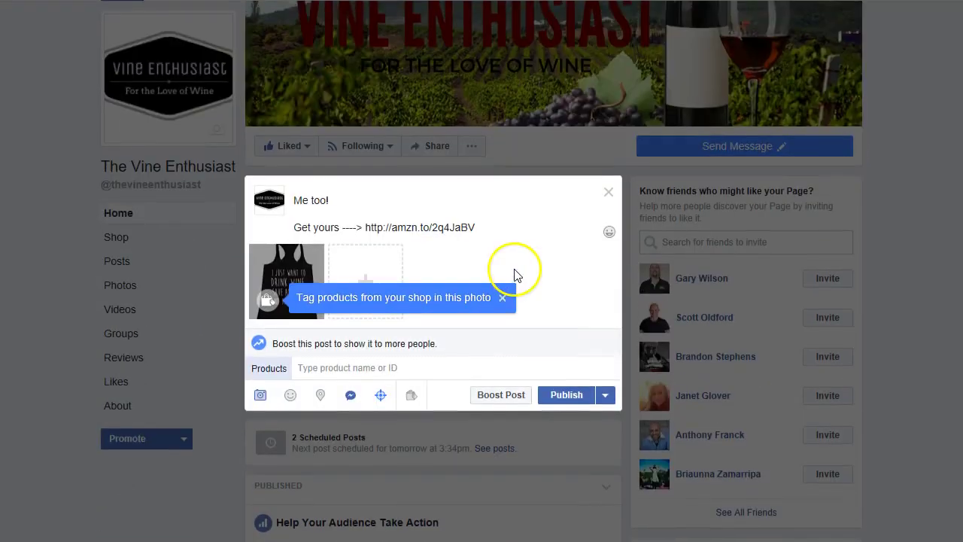
Schedule the wine tank top post for publication on 5/22/2017 at 6:01 PM.
click(606, 396)
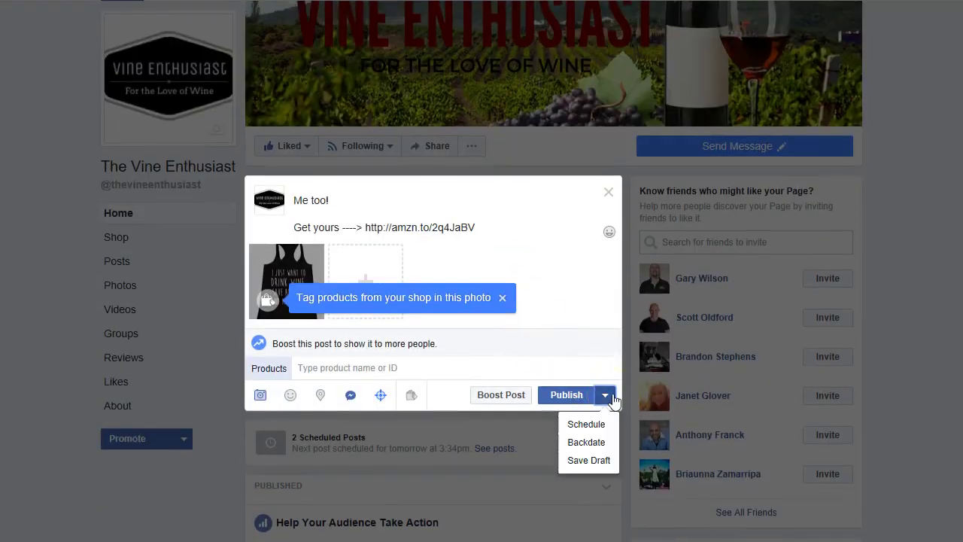
click(589, 426)
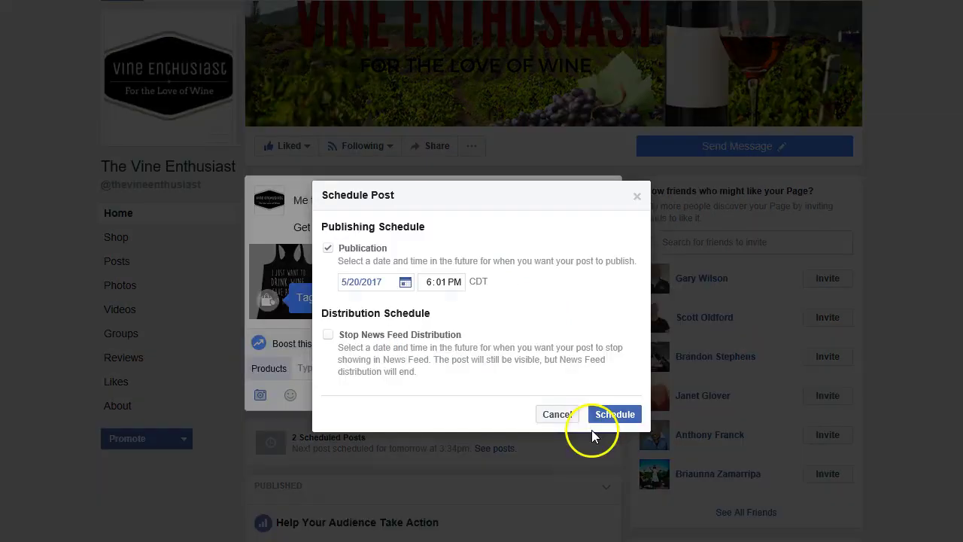
click(360, 283)
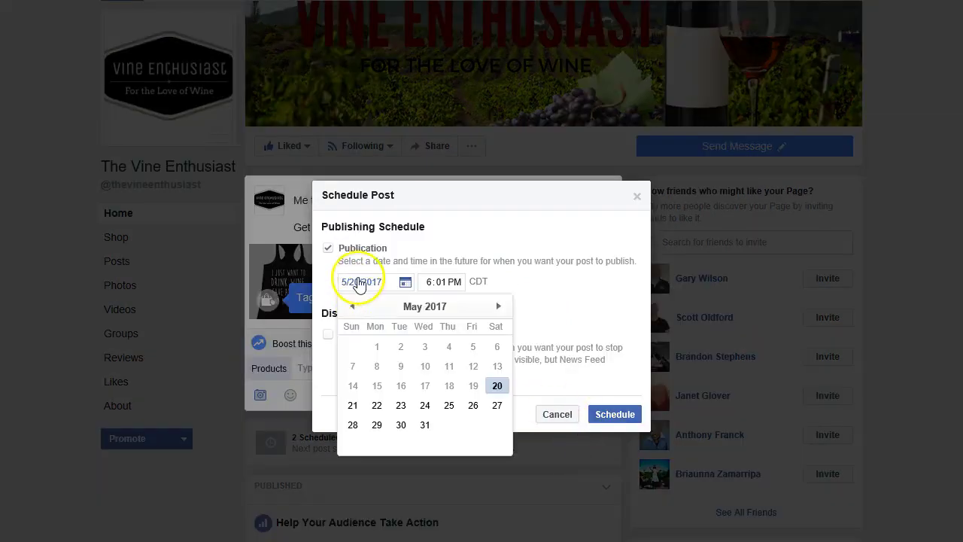
click(377, 406)
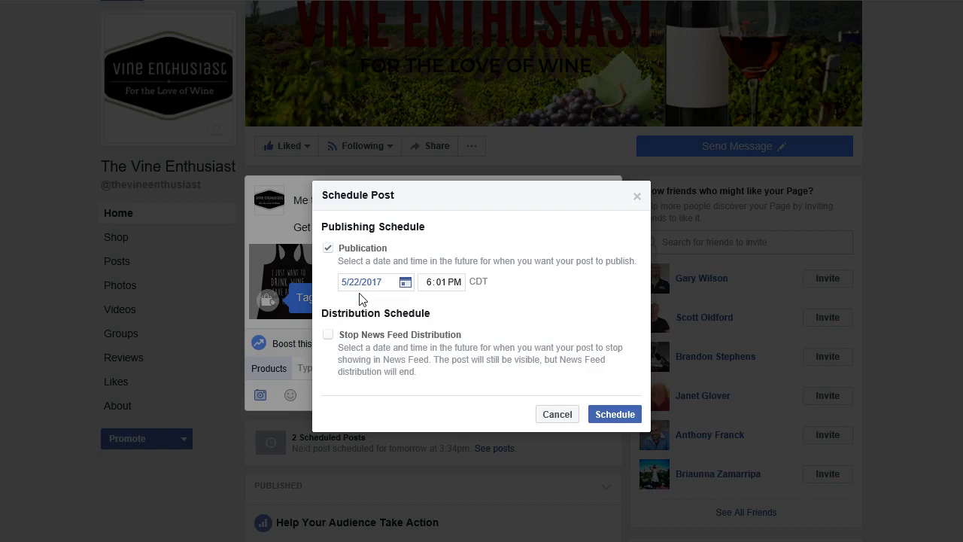
click(619, 411)
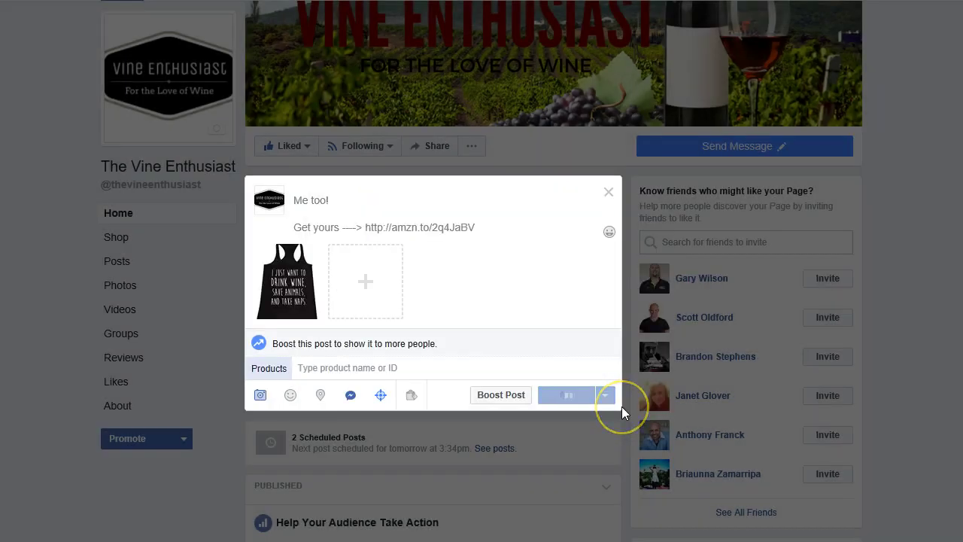